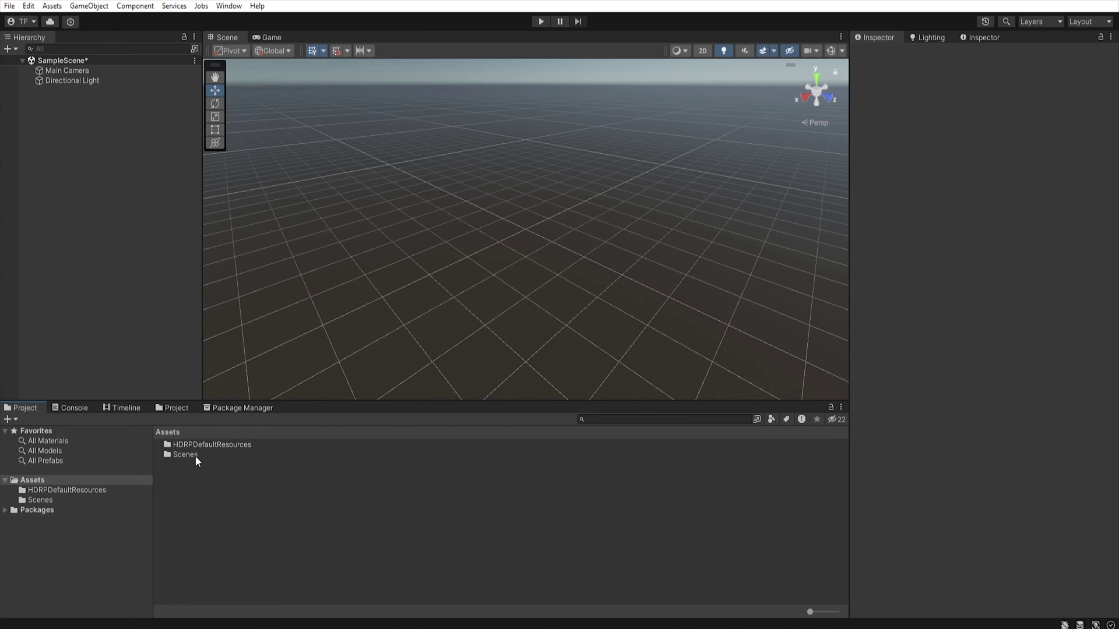
Import the Book Of The Dead: Environment | HDRP package from Package Manager, skipping its dependencies
left_click(242, 409)
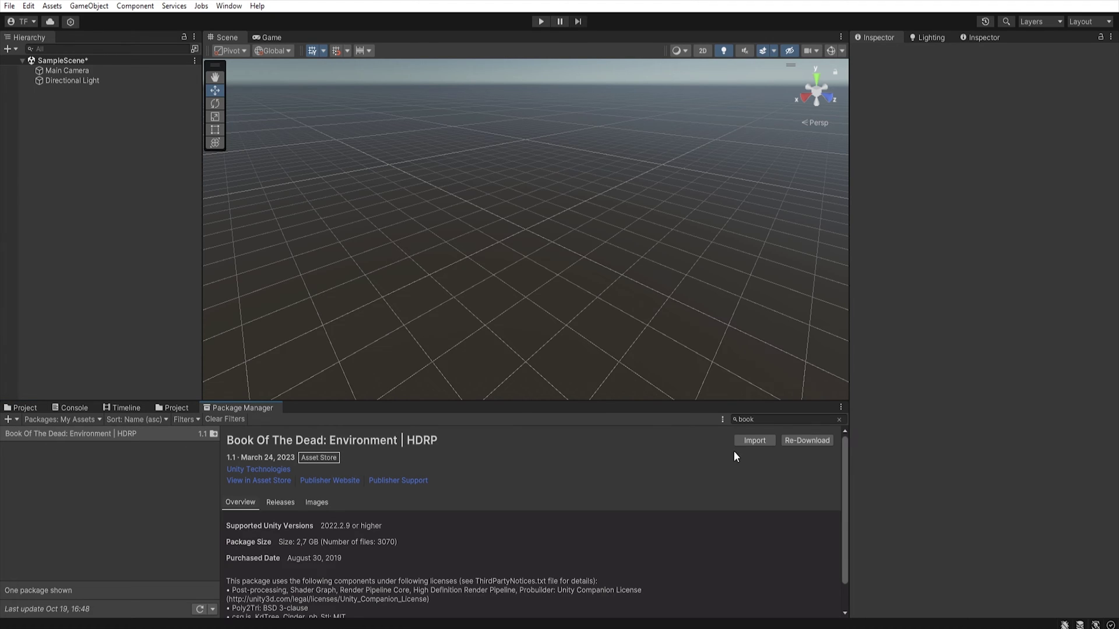
left_click(755, 441)
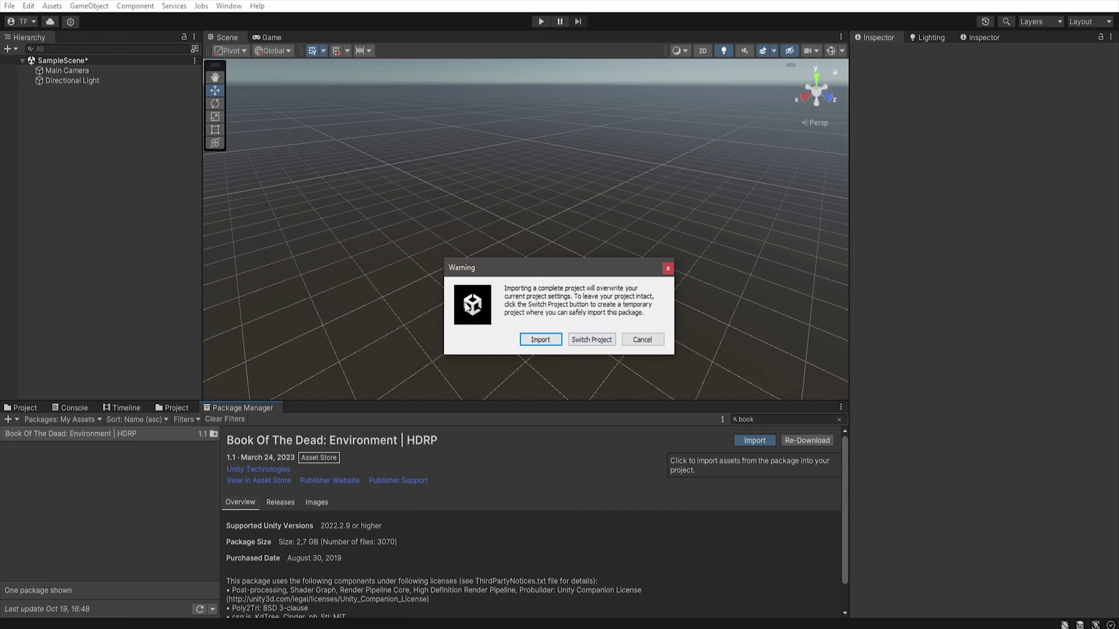
left_click(541, 341)
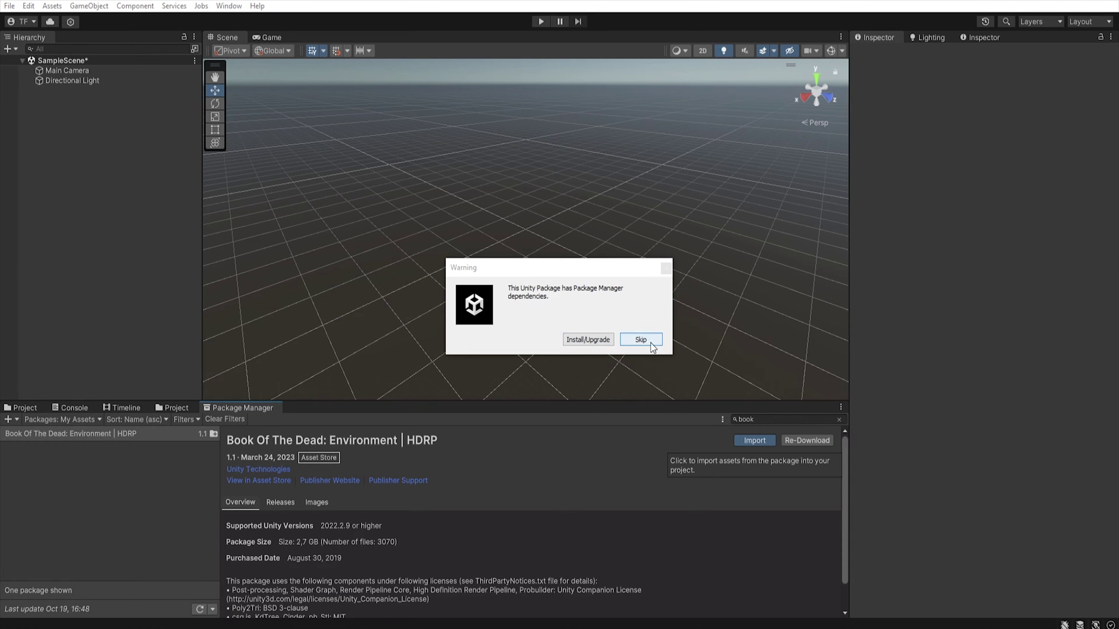
left_click(641, 340)
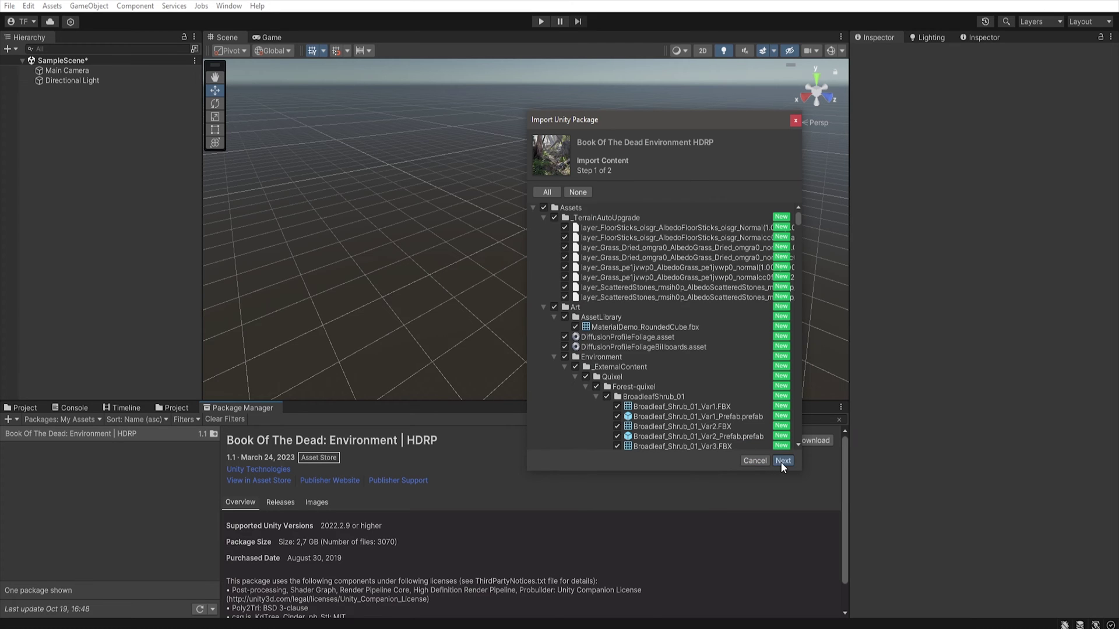
left_click(781, 461)
left_click(780, 461)
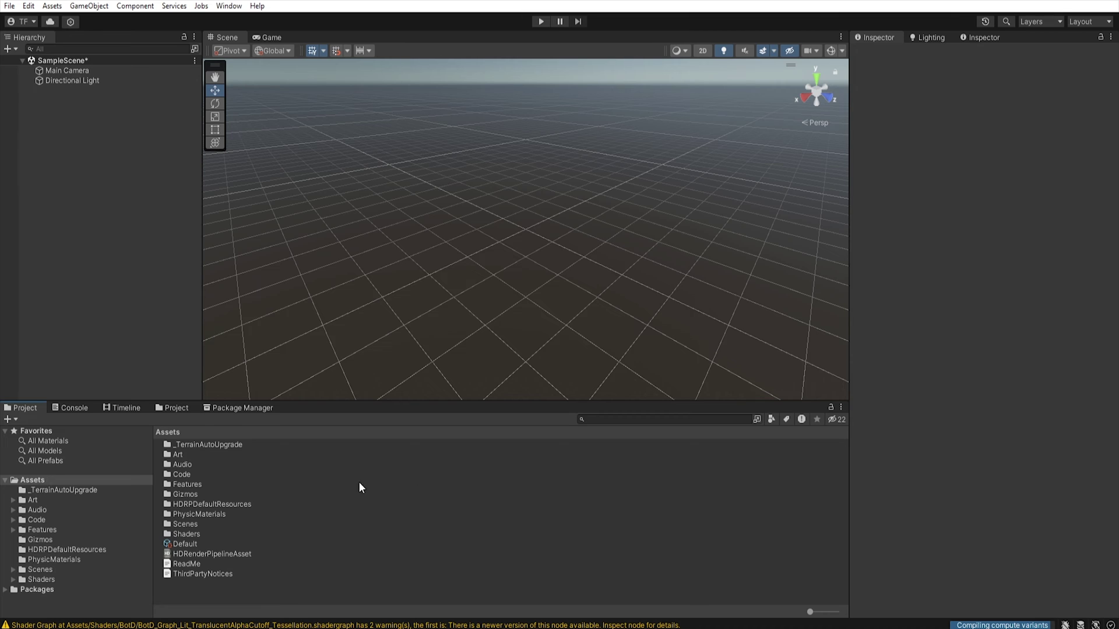
Review the import warnings in the Console, then return to the project's asset folders
left_click(72, 408)
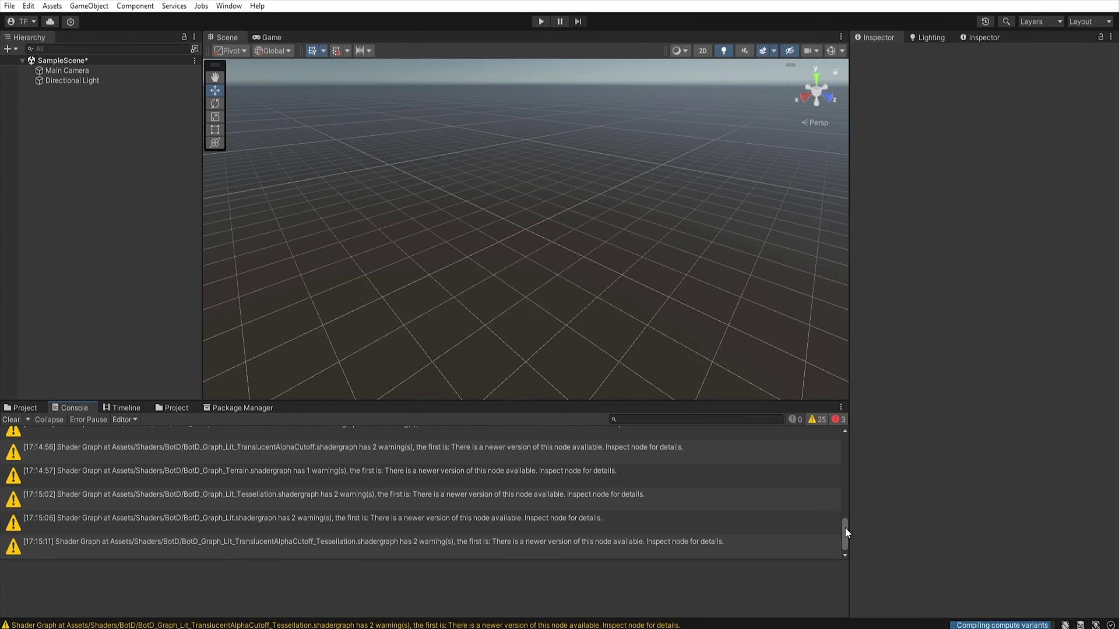
mouse_move(845, 532)
left_mouse_down()
mouse_move(844, 464)
mouse_move(845, 542)
left_mouse_up()
left_click(22, 408)
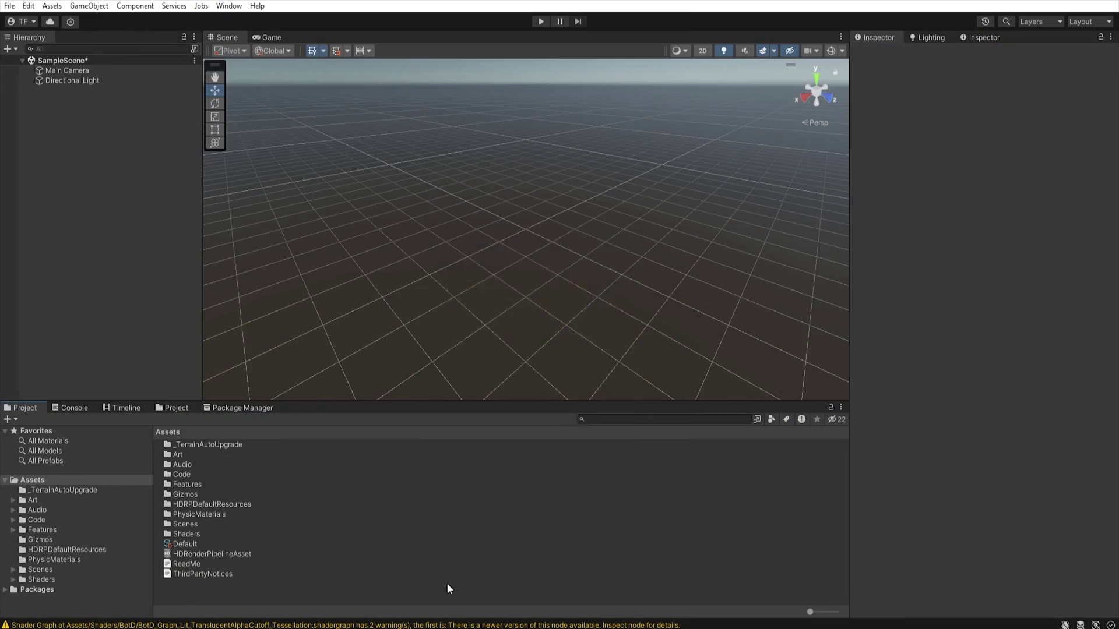
Create a folder named BOTD in Assets
right_click(449, 589)
mouse_move(553, 252)
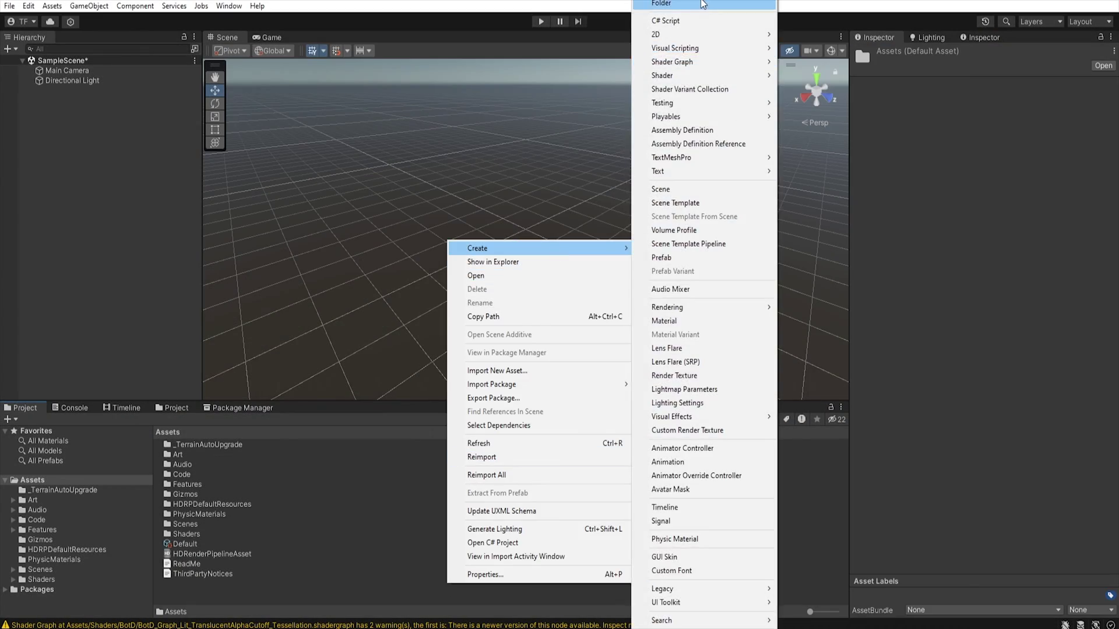
left_click(670, 6)
type("BOTD")
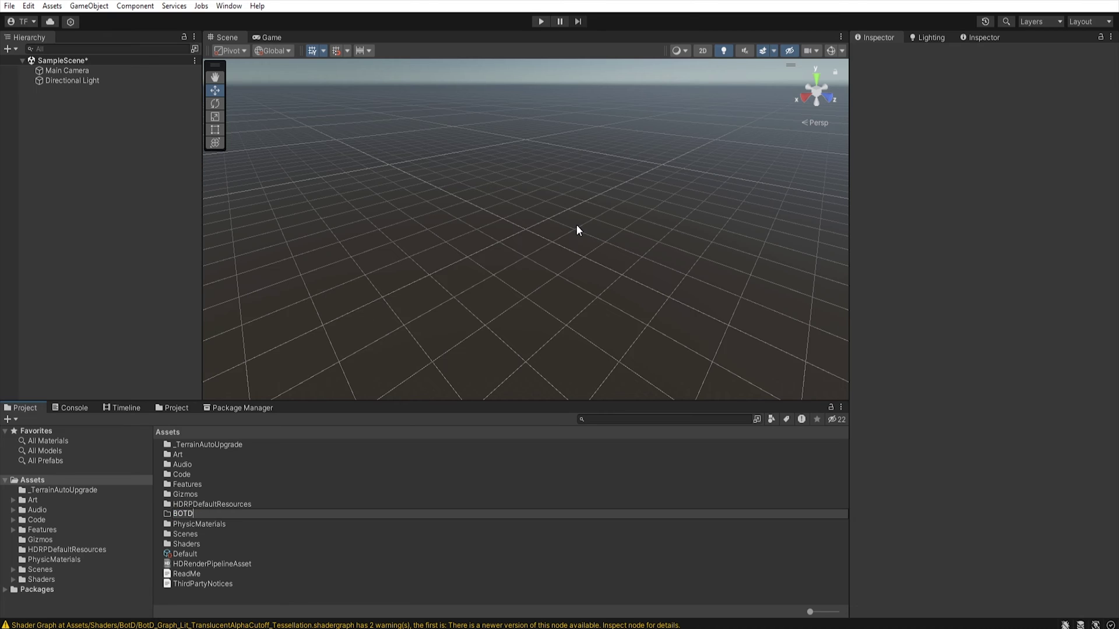
key("Return")
key("Return")
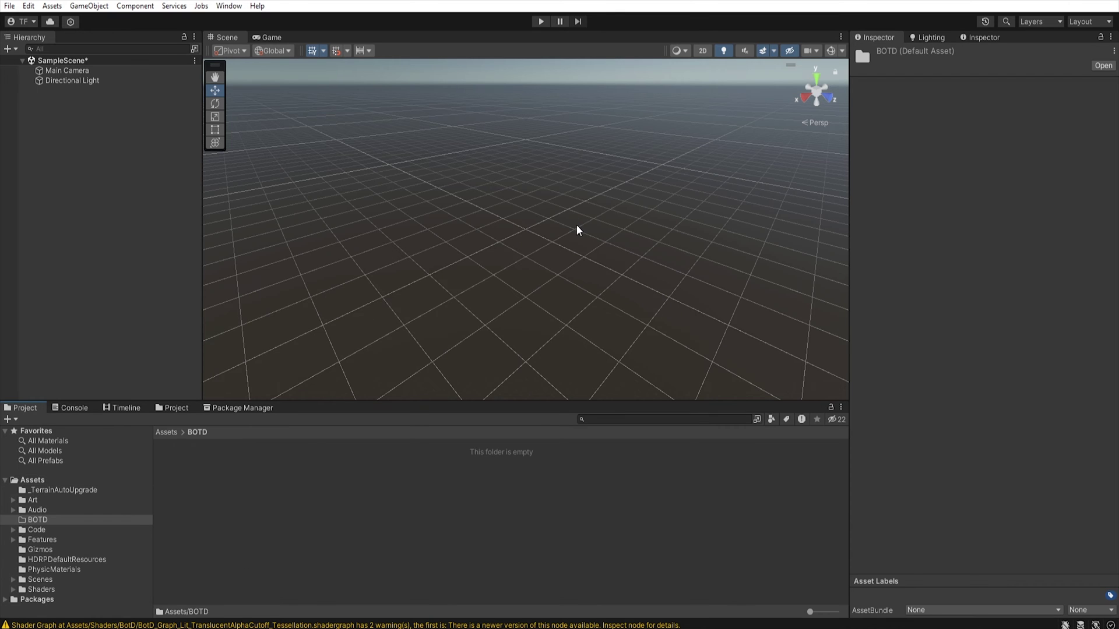
Create Wind and Other subfolders inside BOTD
right_click(429, 511)
mouse_move(527, 173)
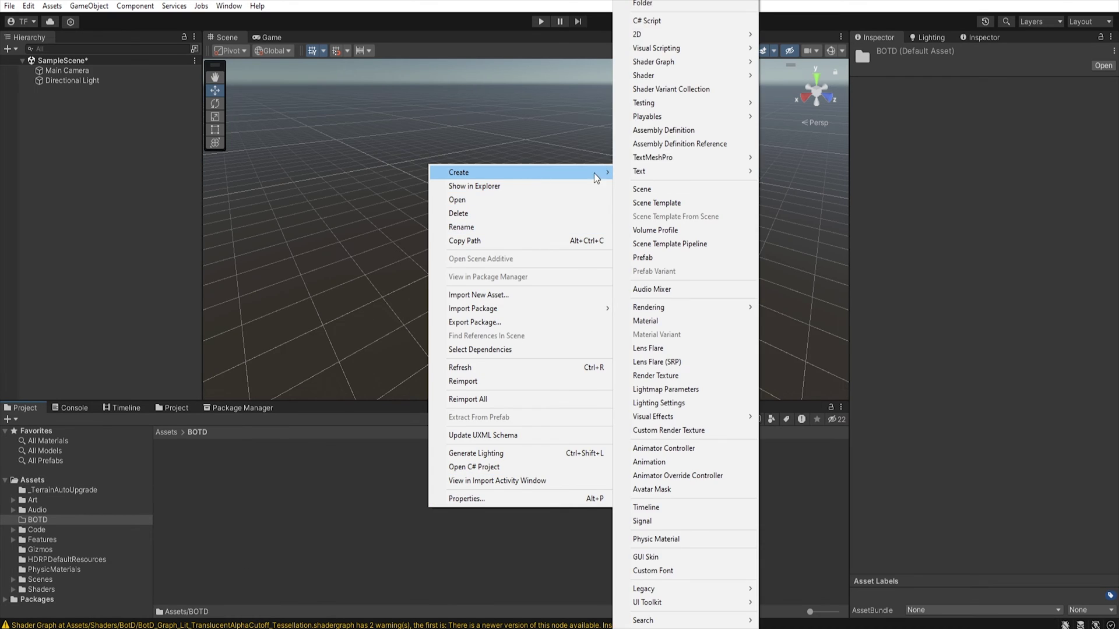
left_click(707, 5)
type("Wind")
key("Return")
right_click(525, 527)
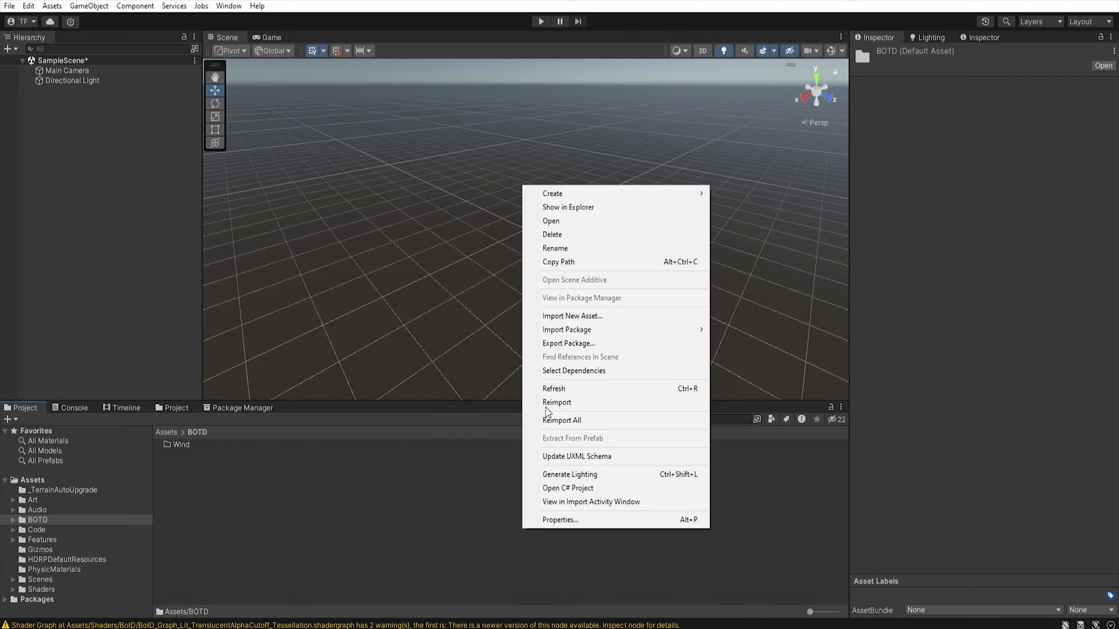
mouse_move(647, 194)
left_click(738, 4)
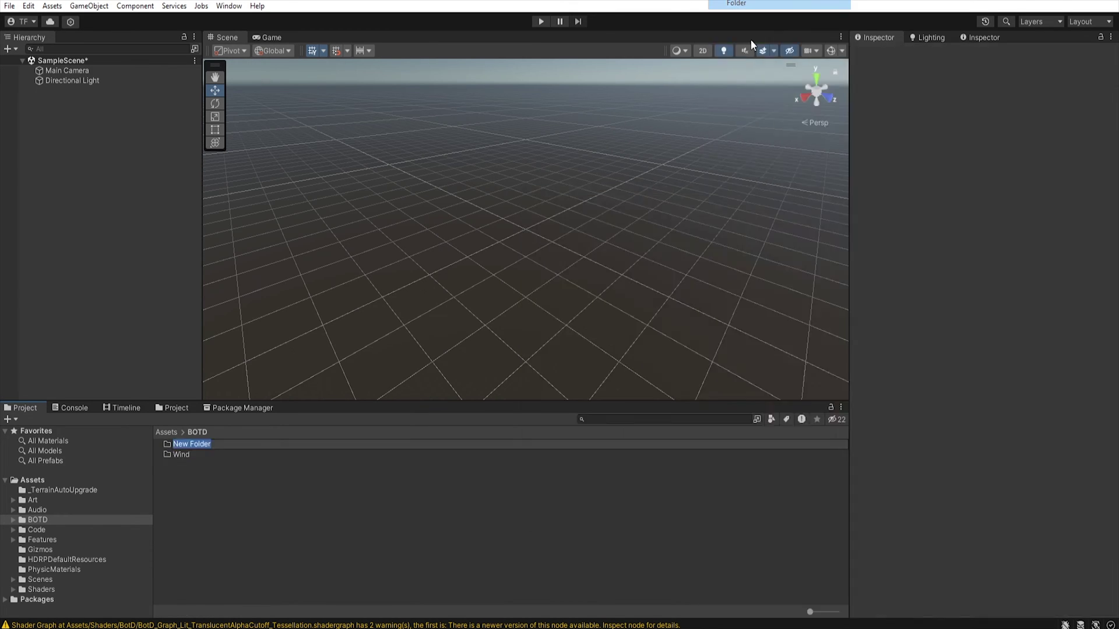
type("Other")
key("Return")
Create a third new folder inside BOTD
right_click(501, 522)
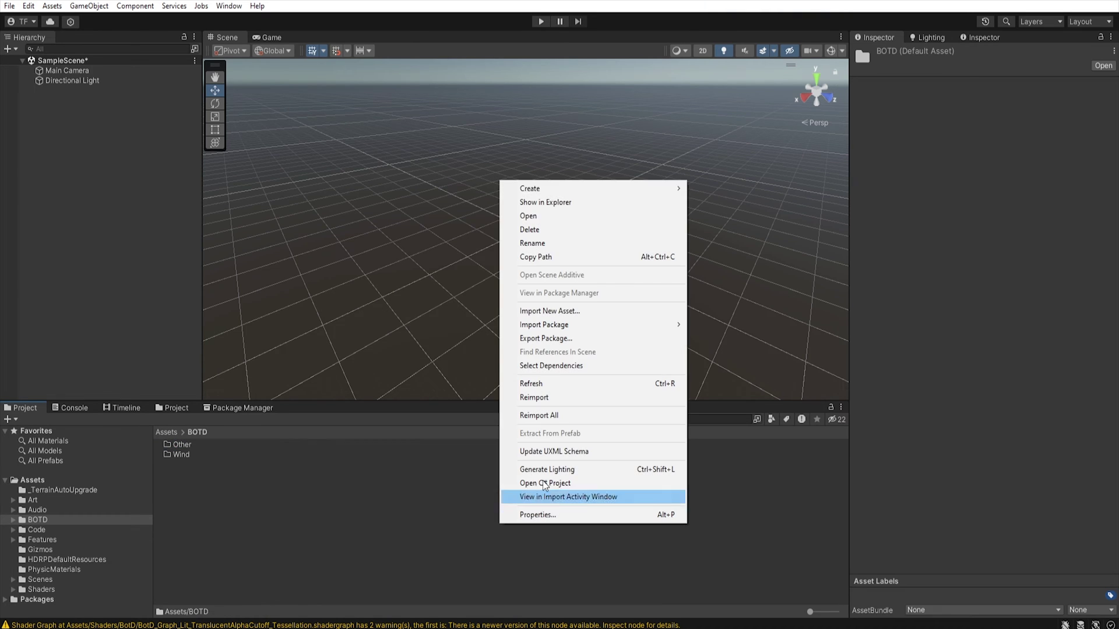
mouse_move(624, 188)
left_click(768, 6)
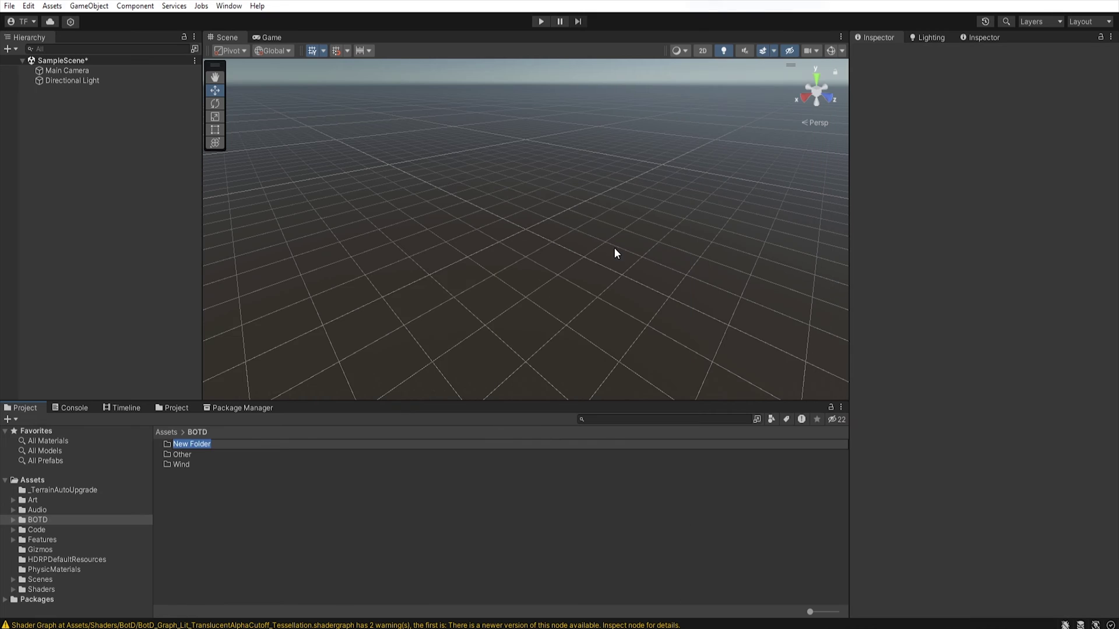
Name the third BOTD subfolder Models
type("Models")
left_click(260, 491)
left_click(259, 444)
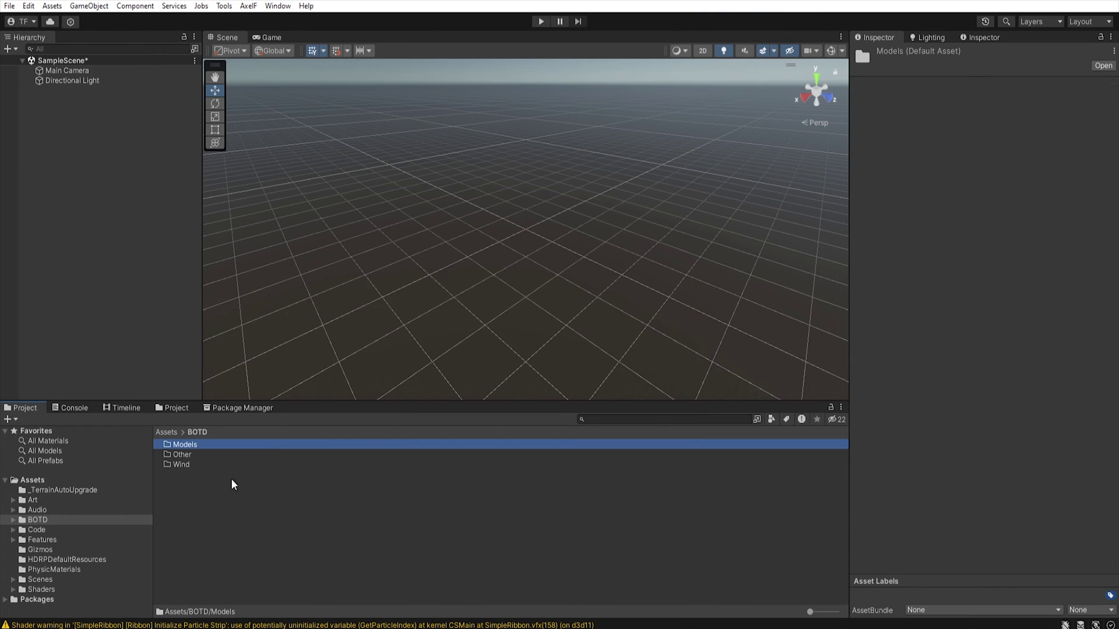
Move the WindControl and WindControlHelpers scripts from Features/WindControl into BOTD/Wind
left_click(12, 520)
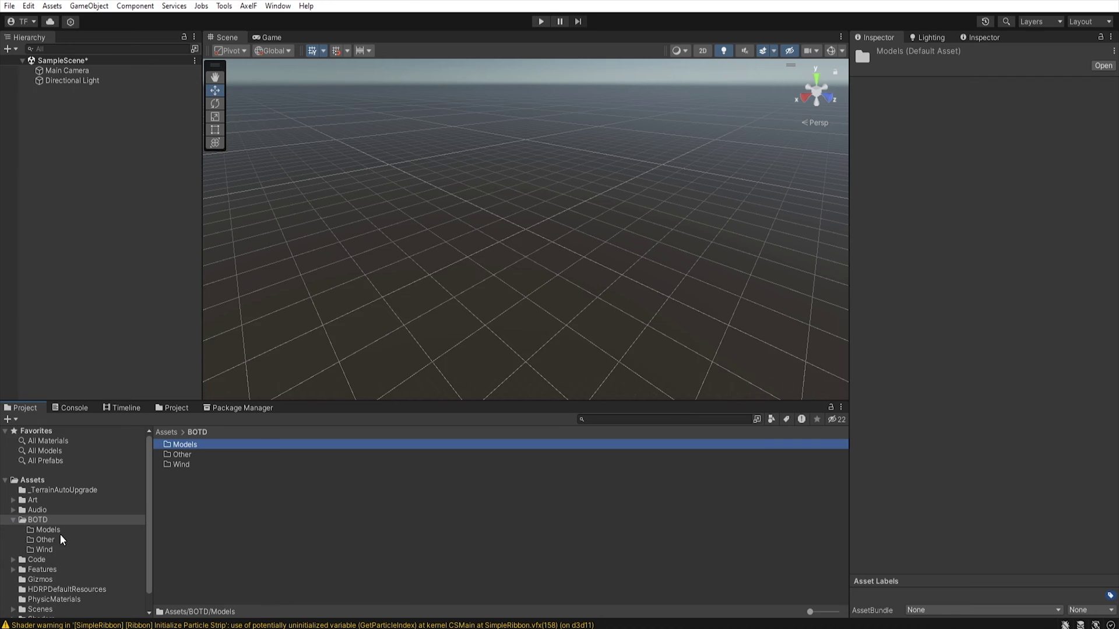
scroll(56, 558, "down", 1)
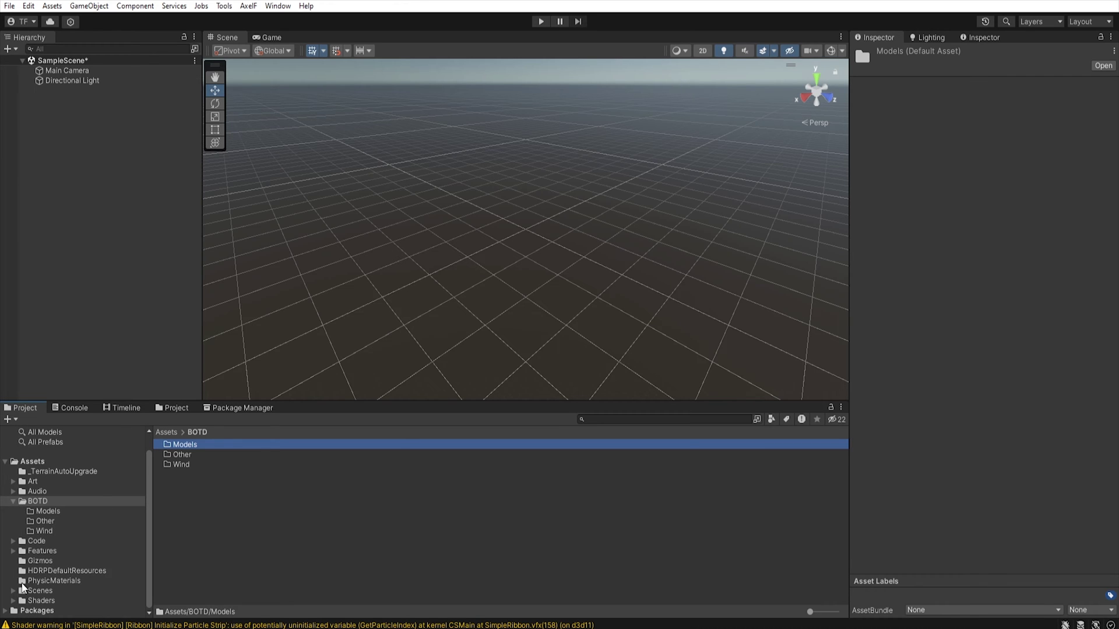
left_click(13, 550)
scroll(43, 570, "down", 6)
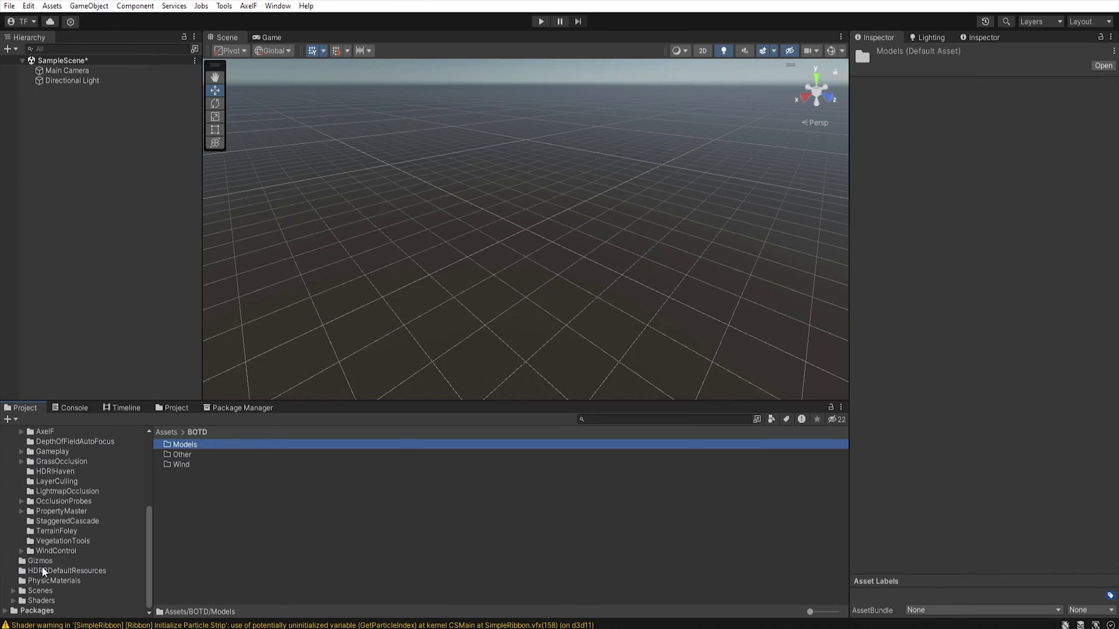
left_click(58, 551)
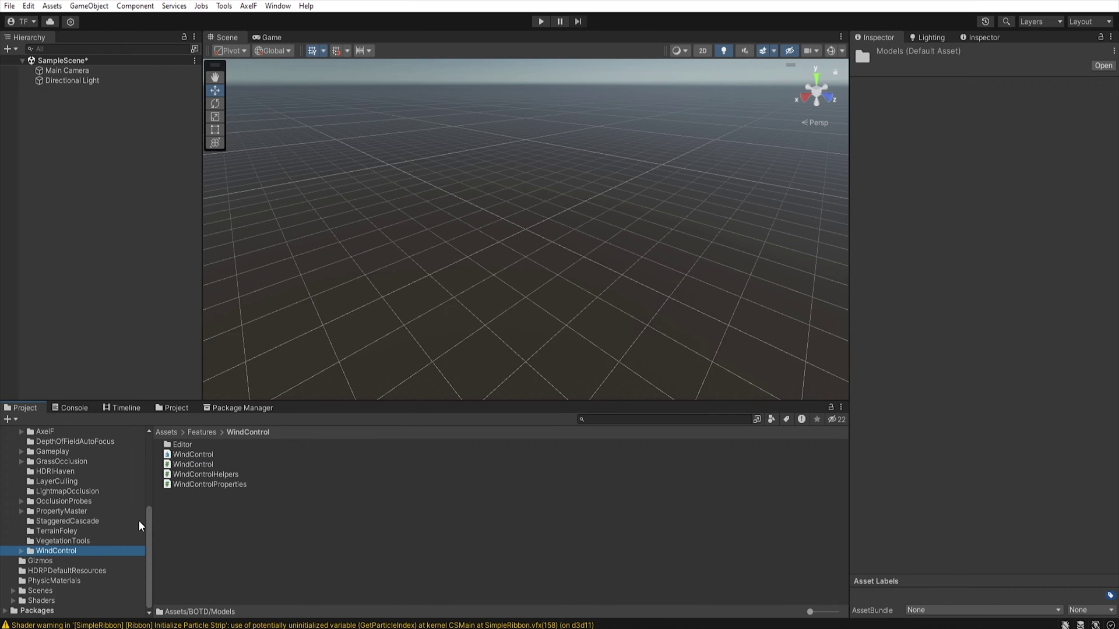
left_click(205, 464)
left_click(210, 477, "shift")
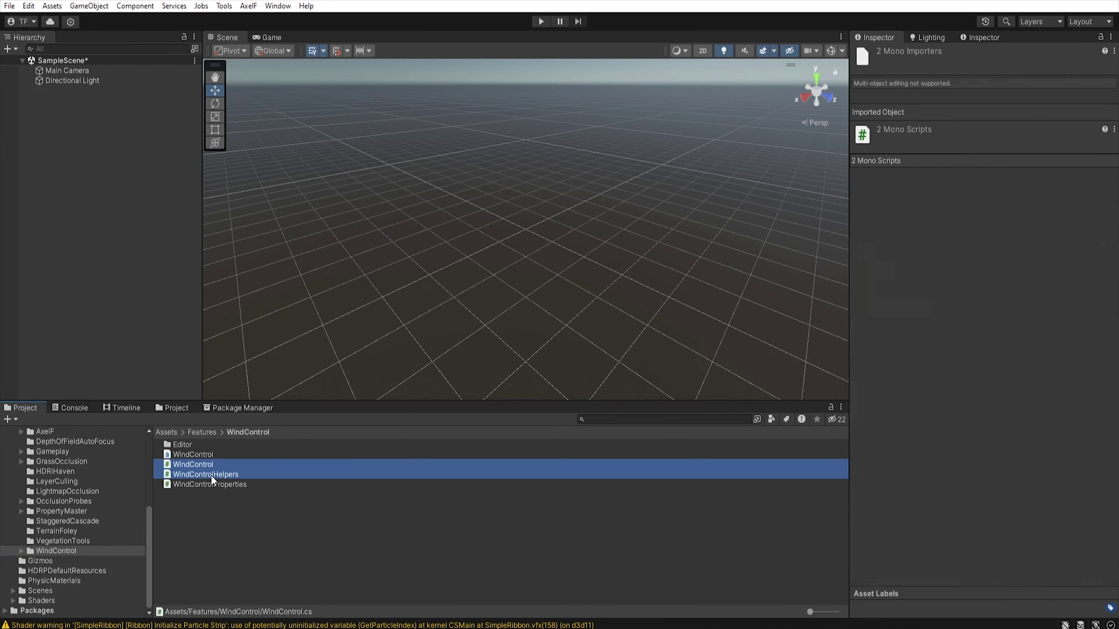
scroll(94, 533, "up", 6)
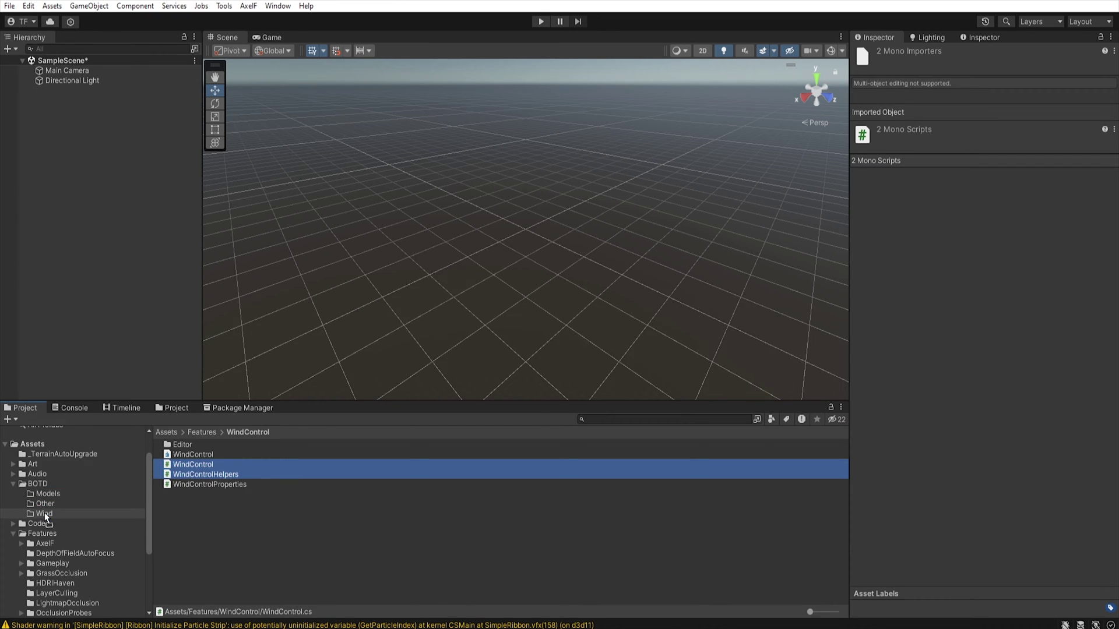
left_click_drag(45, 516, 45, 514)
Move the BotD shader folder from Shaders into BOTD/Other
scroll(45, 514, "down", 2)
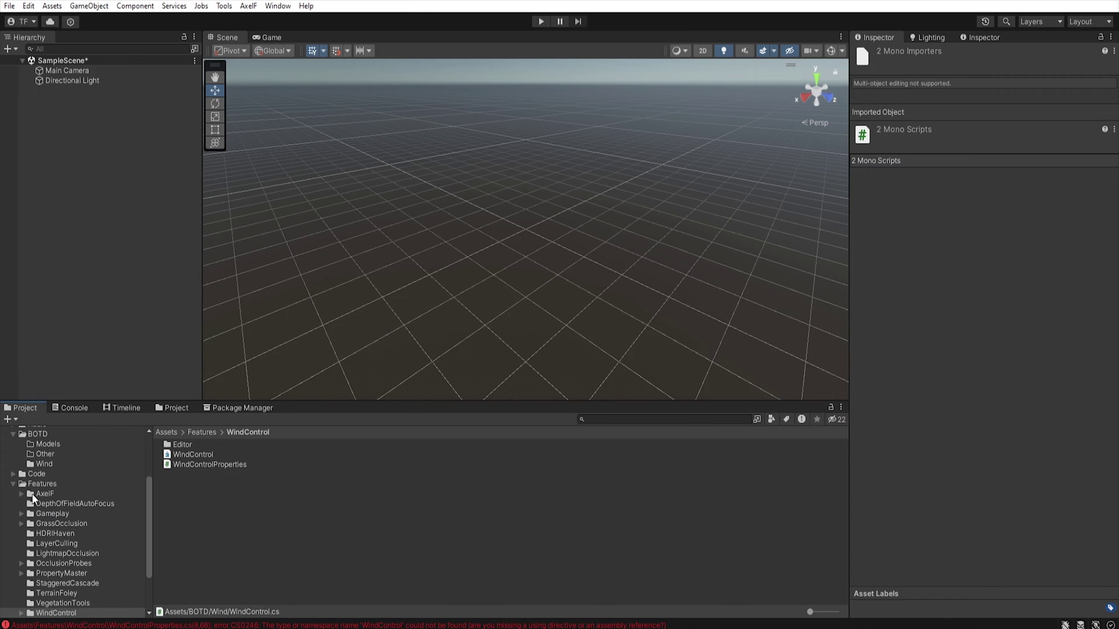
left_click(14, 484)
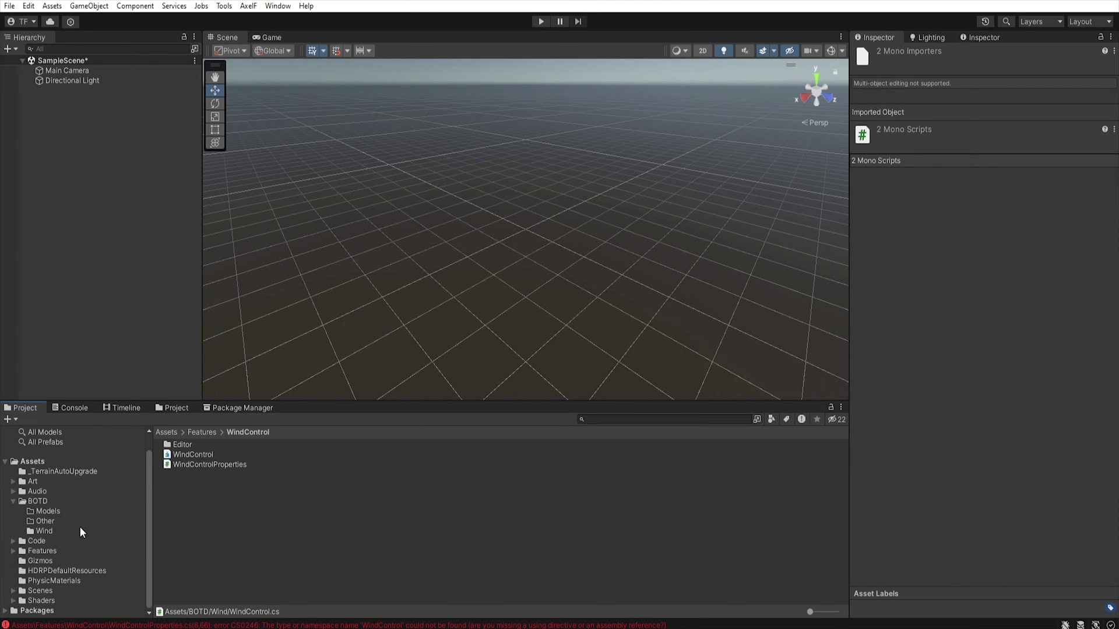
left_click(13, 601)
scroll(94, 581, "down", 1)
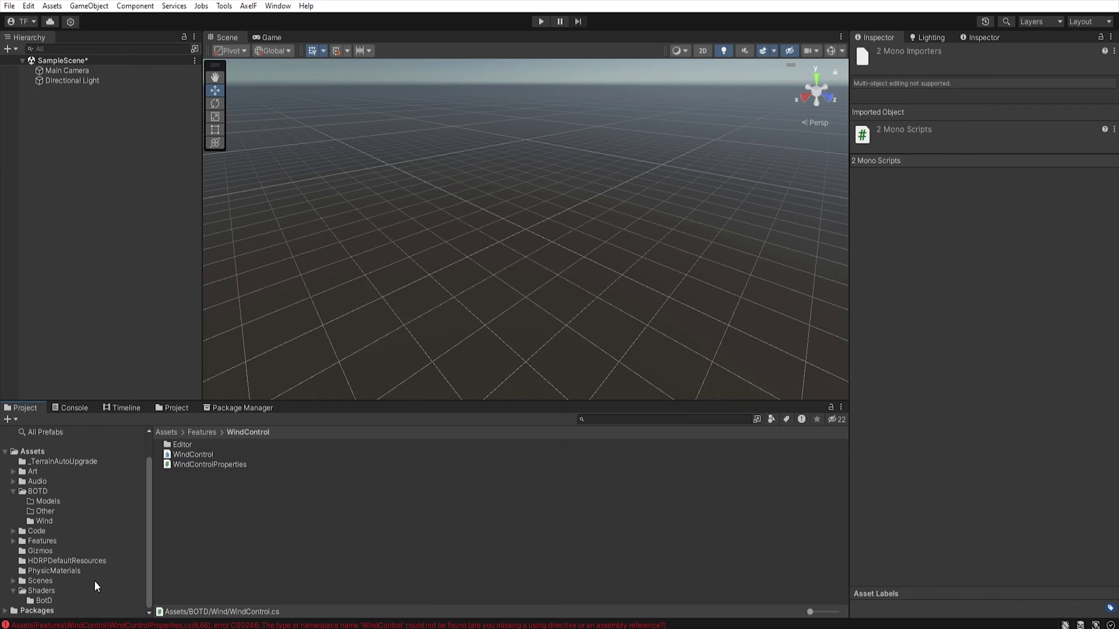
left_click(42, 601)
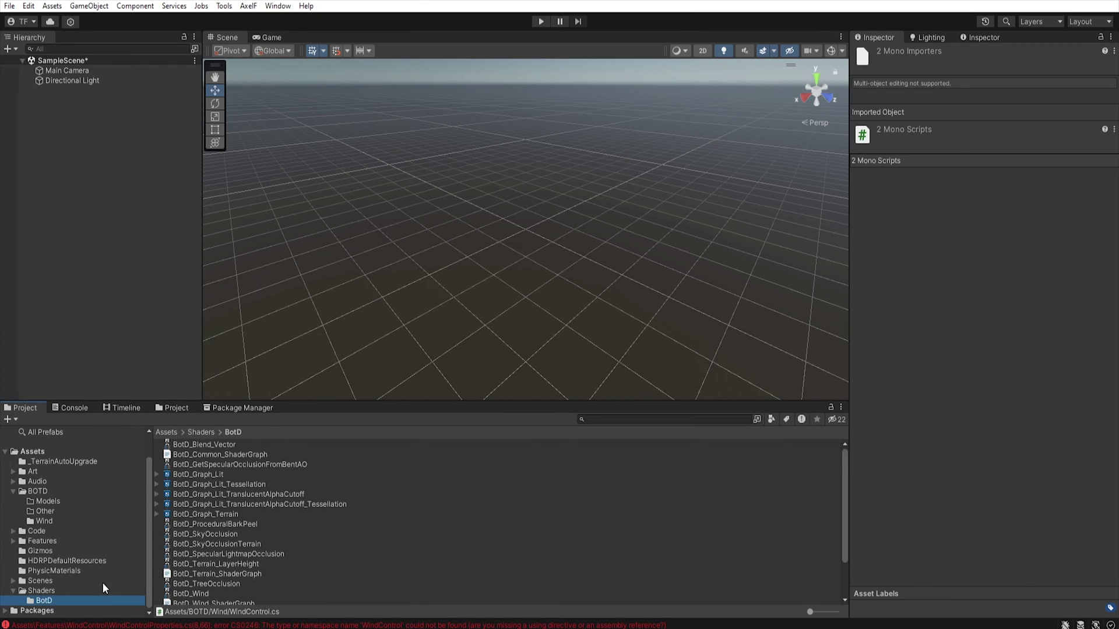
left_click_drag(44, 603, 43, 509)
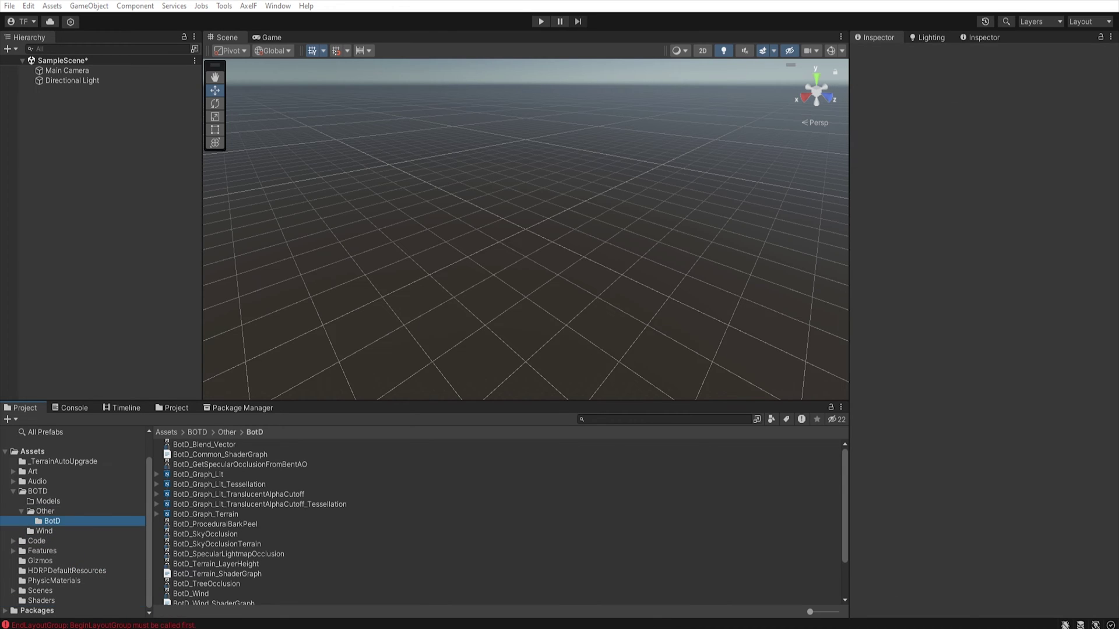
Move both foliage diffusion profiles into BOTD/Other and LensFlarePresets into BOTD
left_click(42, 471)
left_click(199, 535)
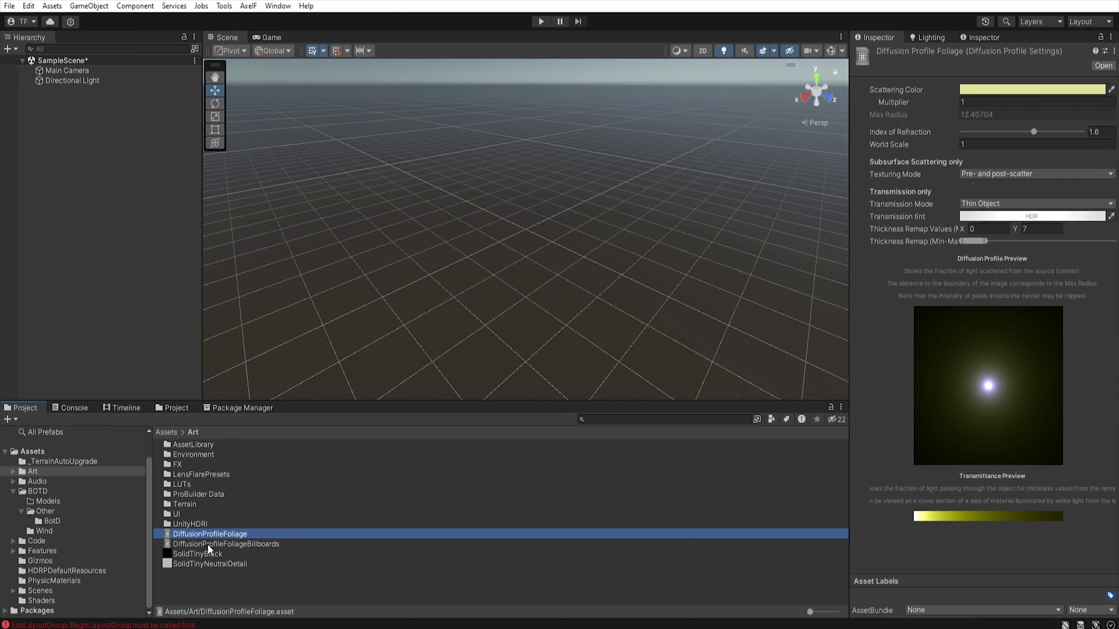
left_click(208, 545, "shift")
left_click_drag(211, 541, 58, 511)
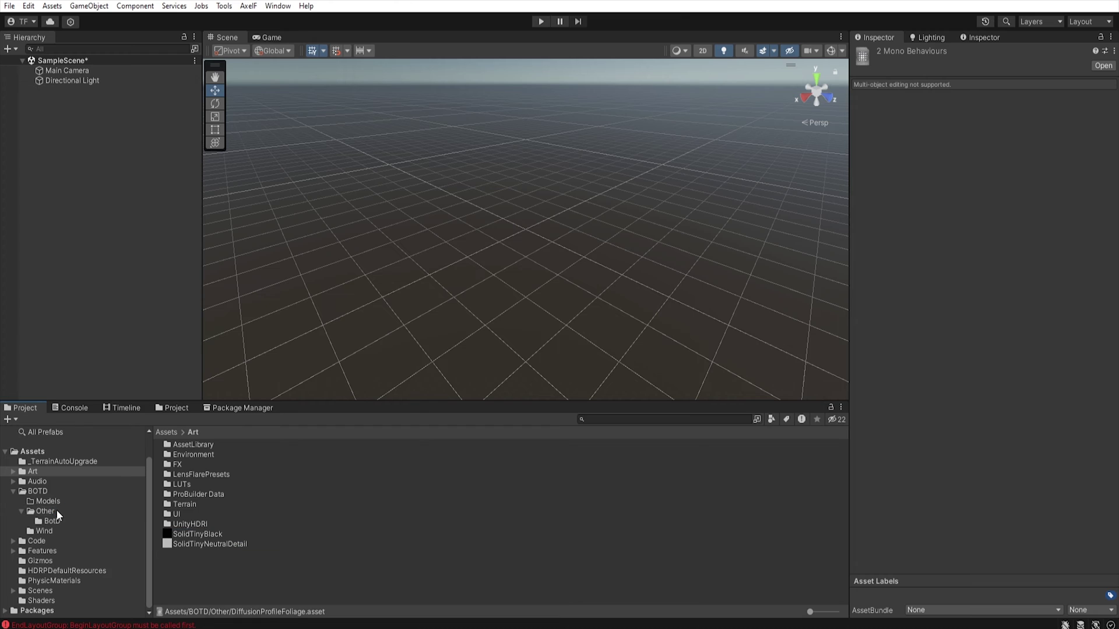
left_click(13, 472)
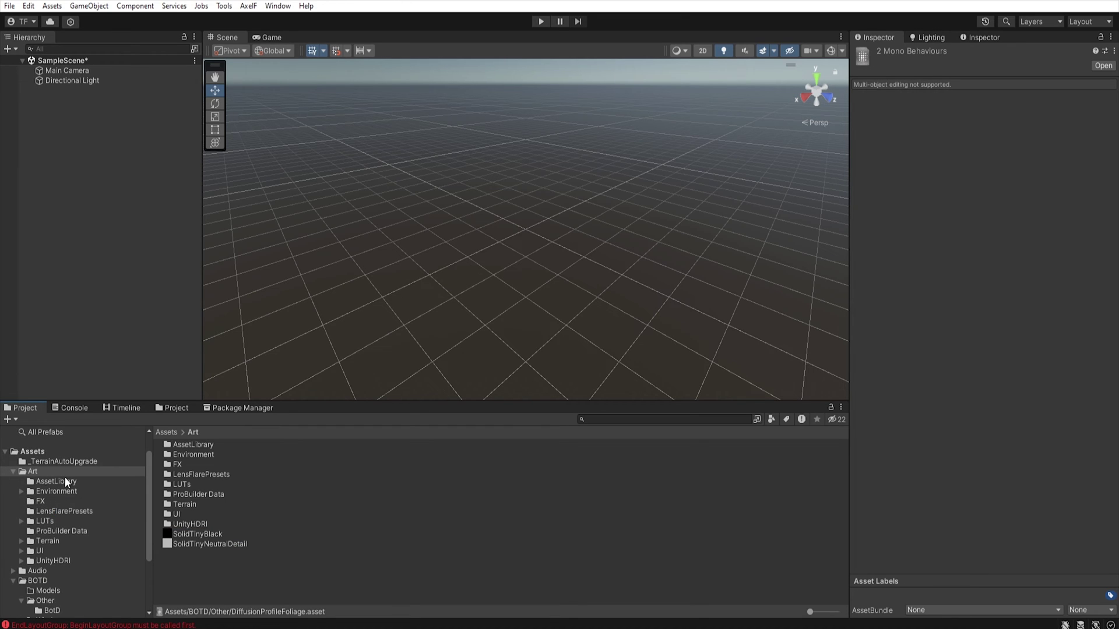
left_click_drag(53, 512, 81, 535)
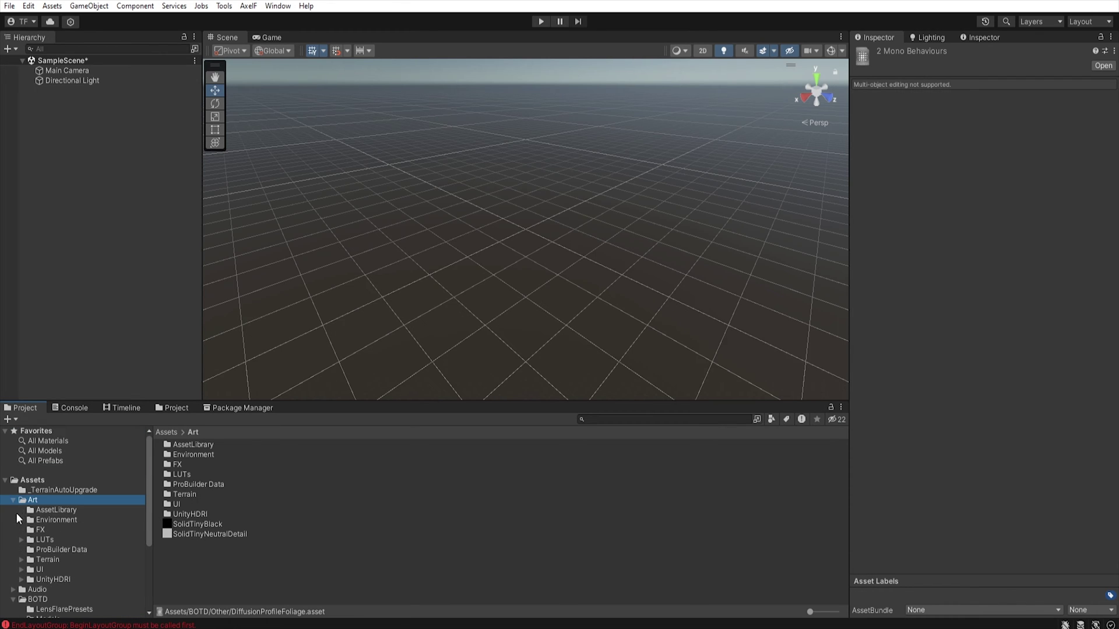
Move the Quixel folder from Environment/_ExternalContent into BOTD/Models
left_click(20, 520)
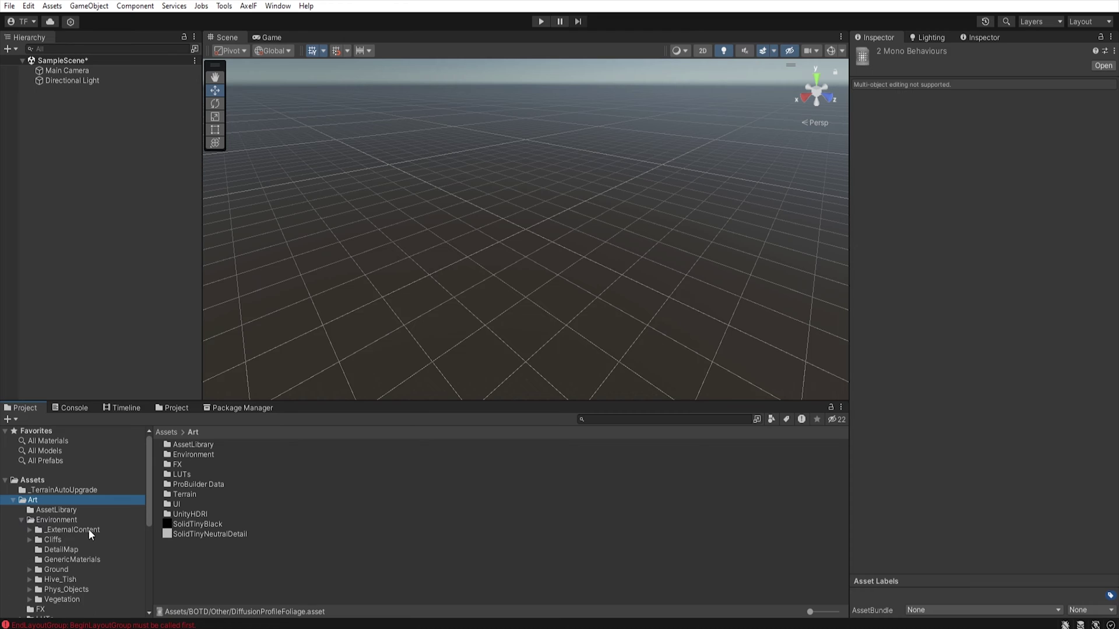
left_click(30, 530)
scroll(95, 548, "down", 2)
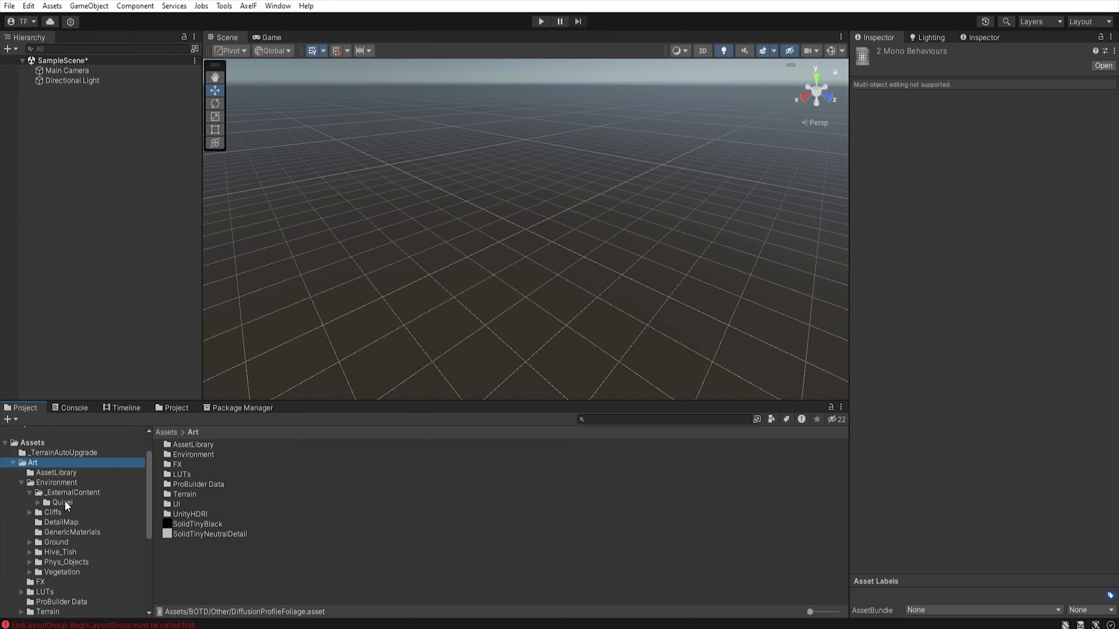
left_click_drag(65, 502, 77, 562)
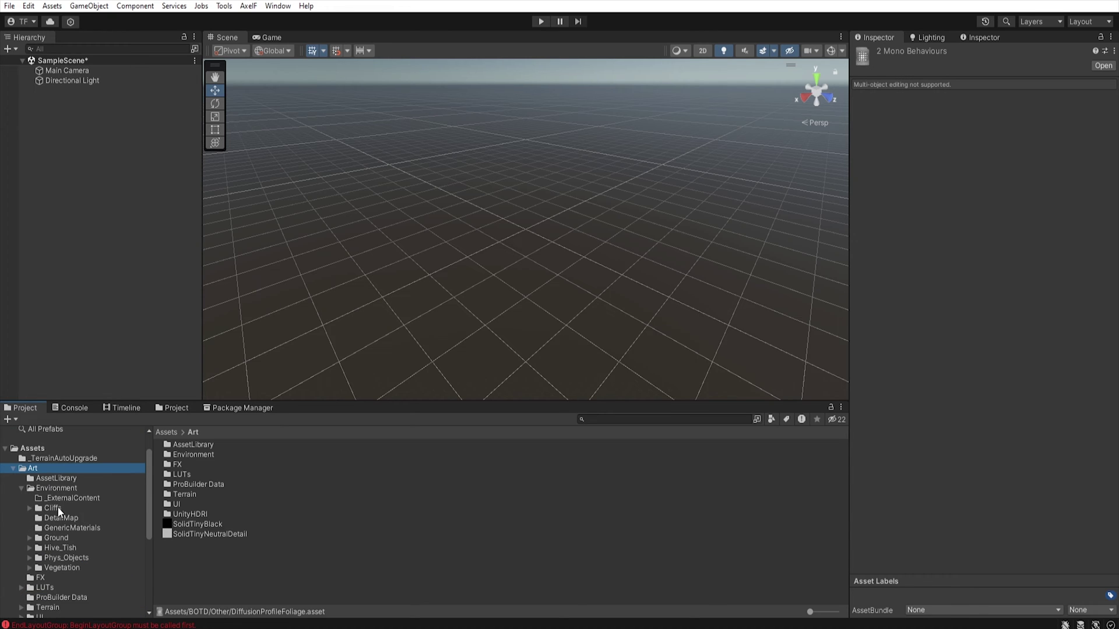
Move Cliffs, DetailMap, Ground, Hive_Tish, Phys_Objects and Vegetation into BOTD/Models and verify them
left_click(58, 510)
left_click(75, 518, "ctrl")
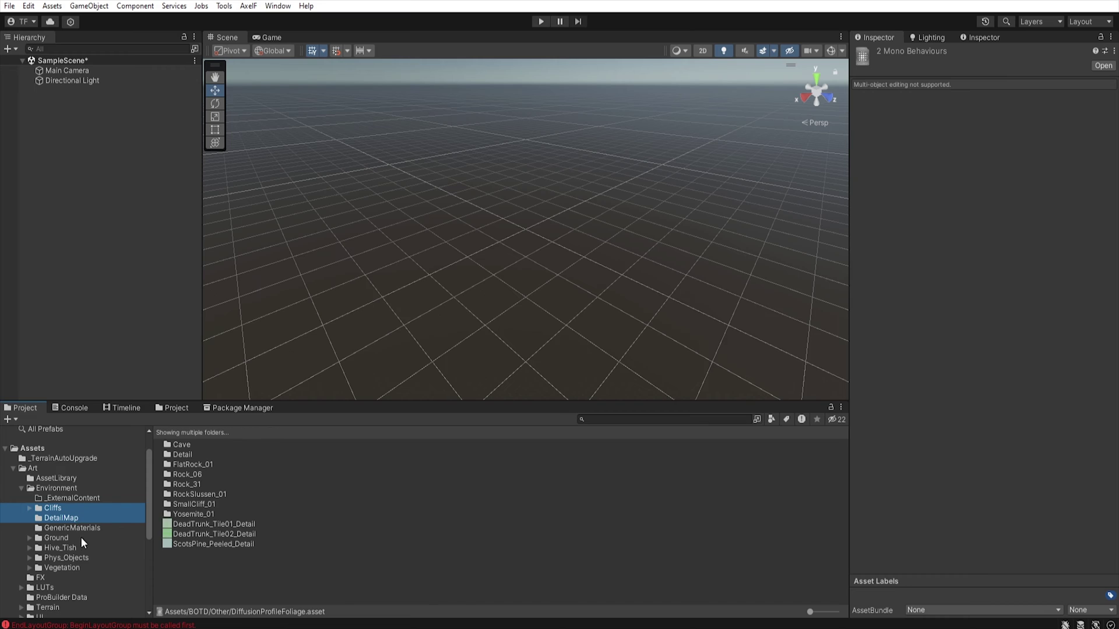
left_click(72, 537, "ctrl")
left_click(77, 547, "ctrl")
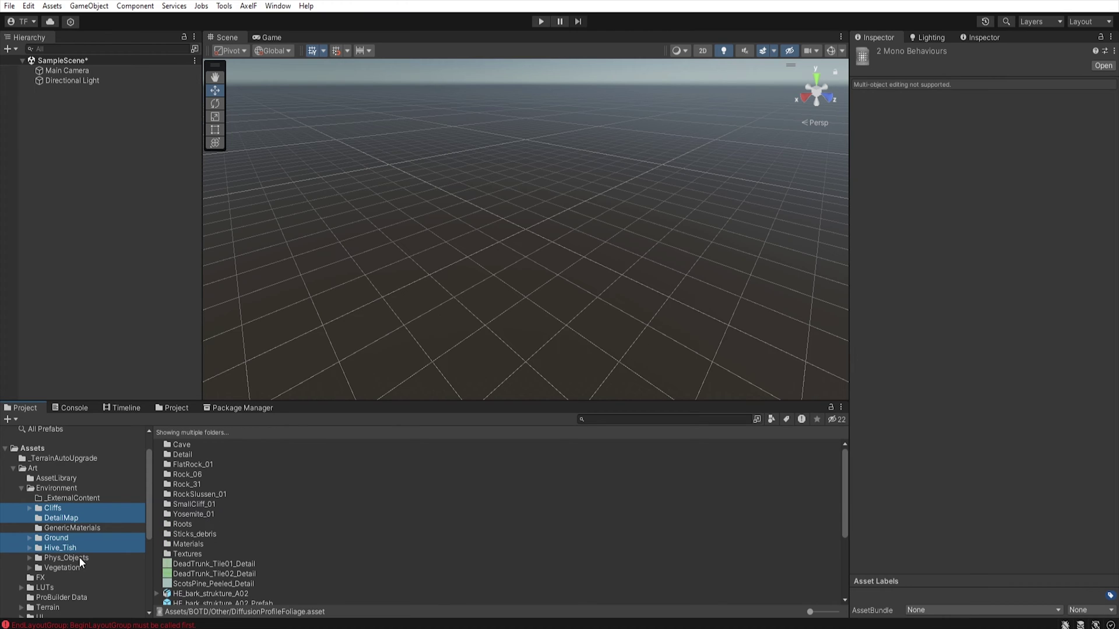
left_click(79, 558, "ctrl")
left_click(72, 565, "ctrl")
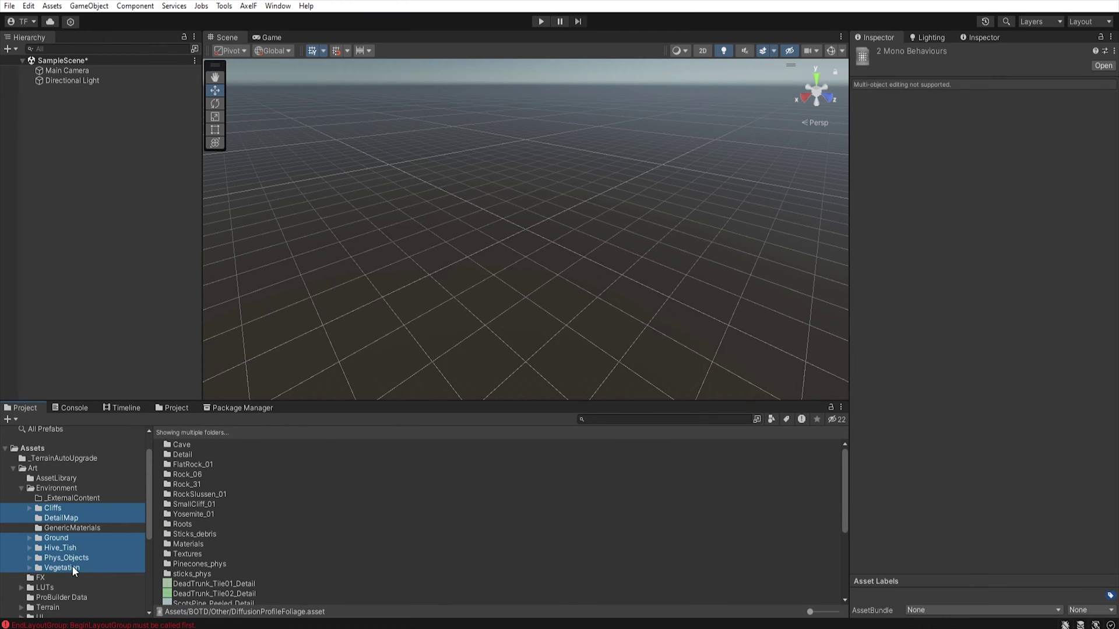
scroll(86, 570, "down", 5)
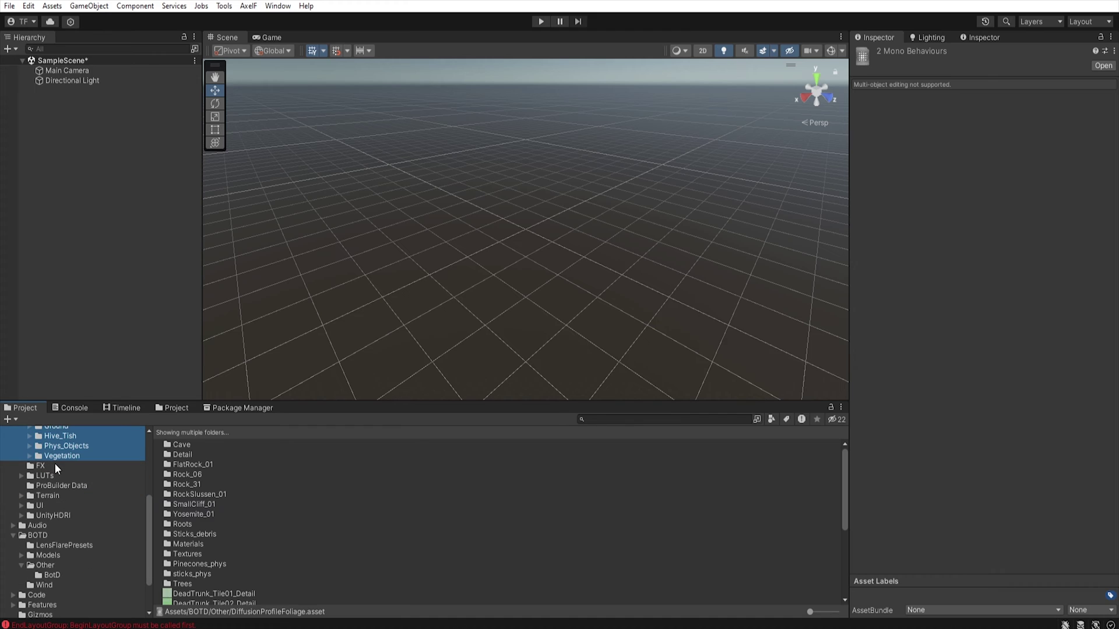
double_click(70, 554)
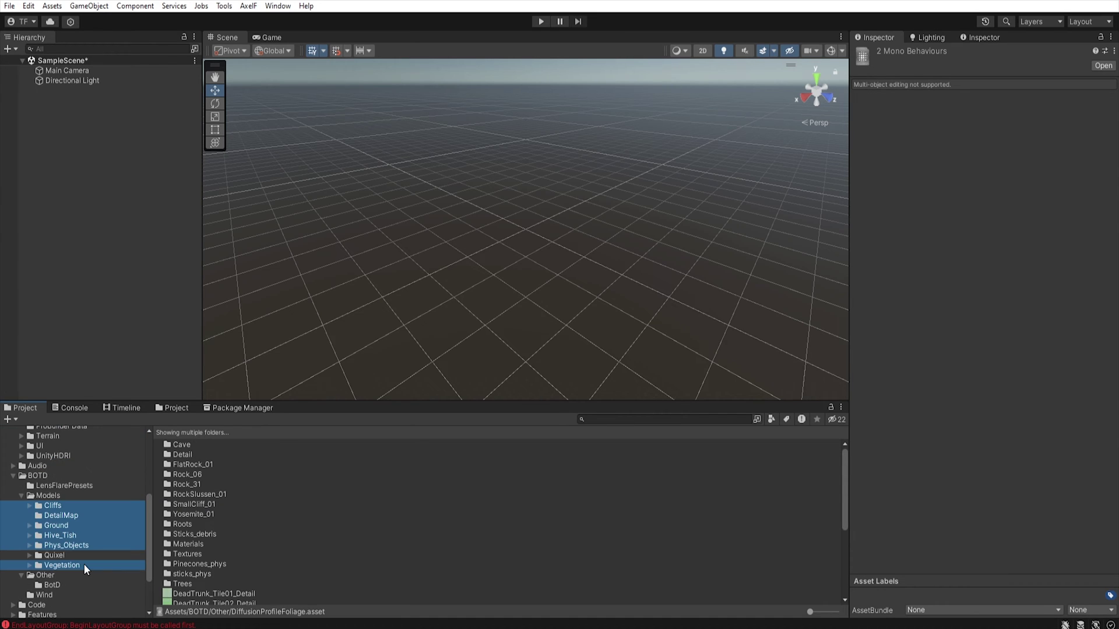
left_click(21, 495)
left_click(36, 481)
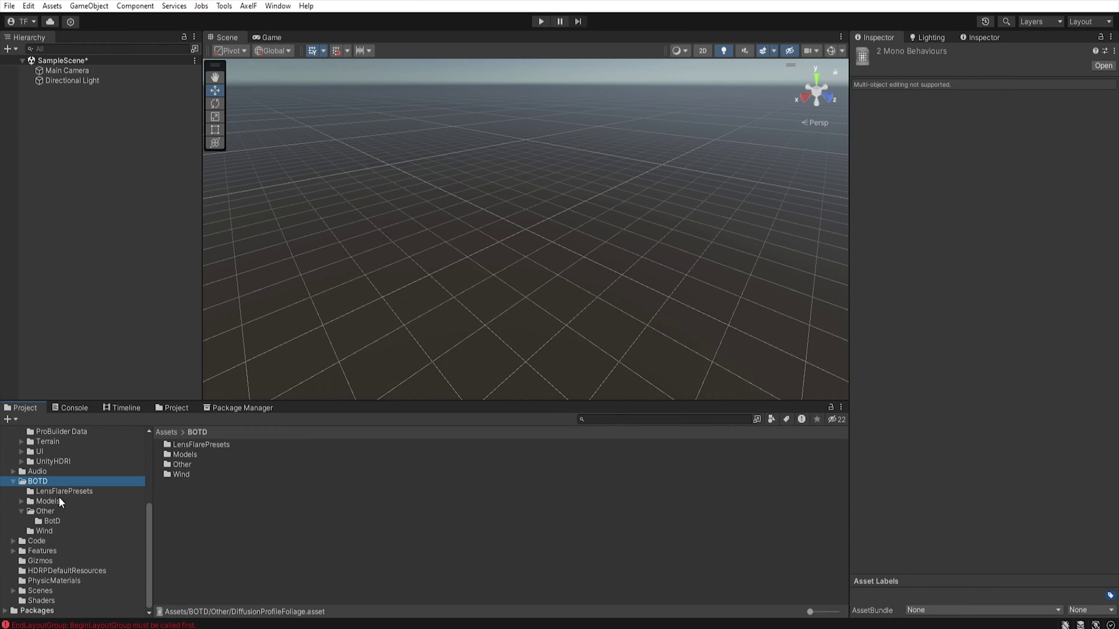
Export BOTD as a package with the Code and Features dependencies unchecked
right_click(38, 483)
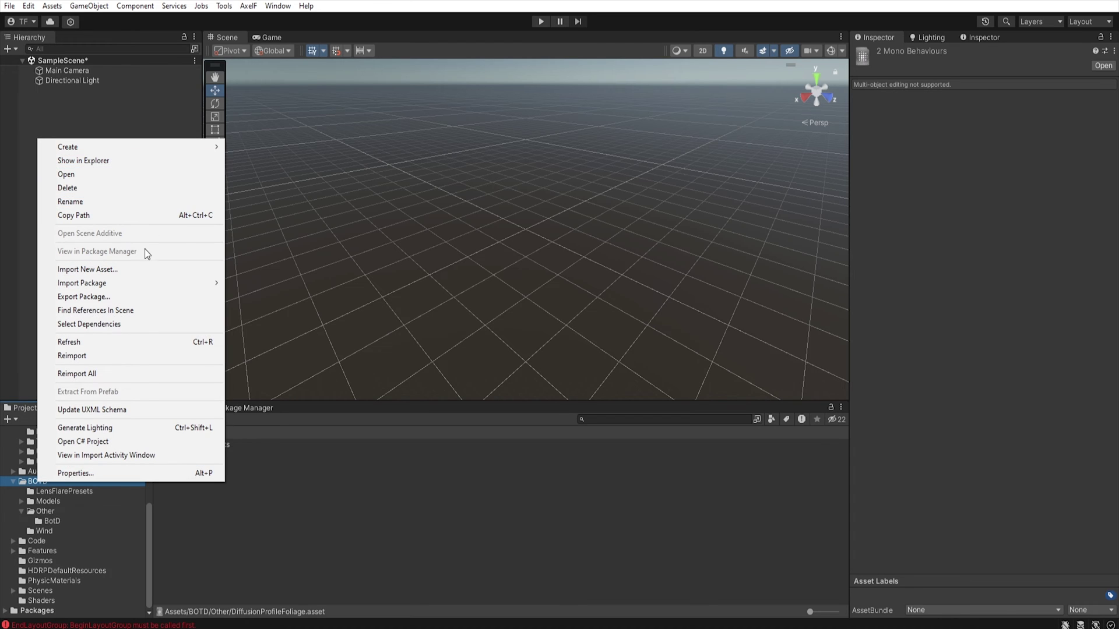
left_click(148, 296)
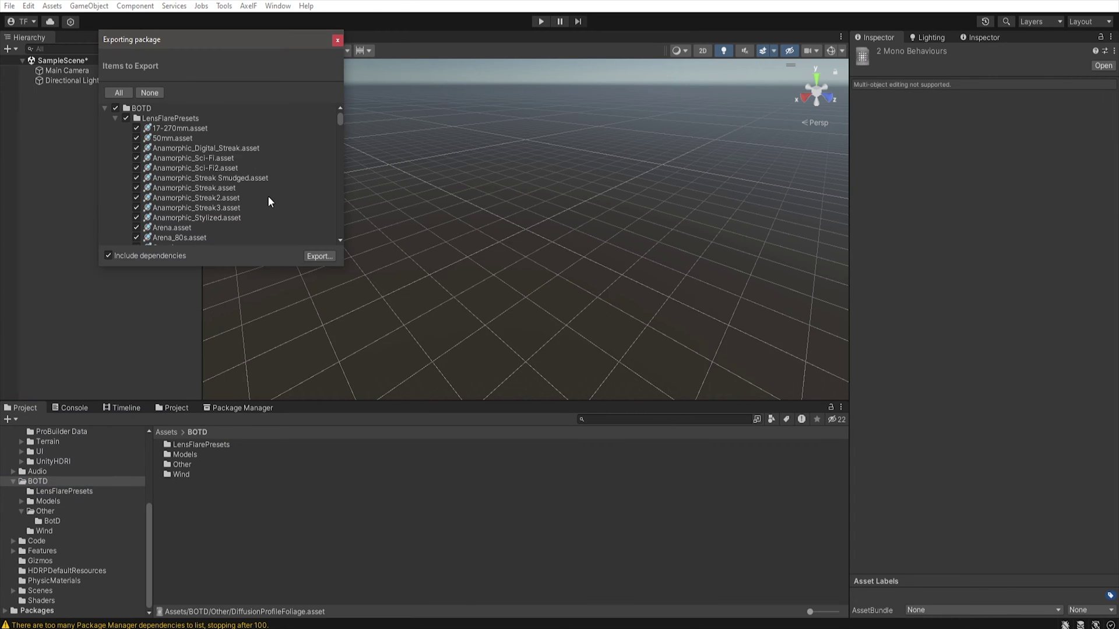
left_click(105, 108)
left_click(111, 118)
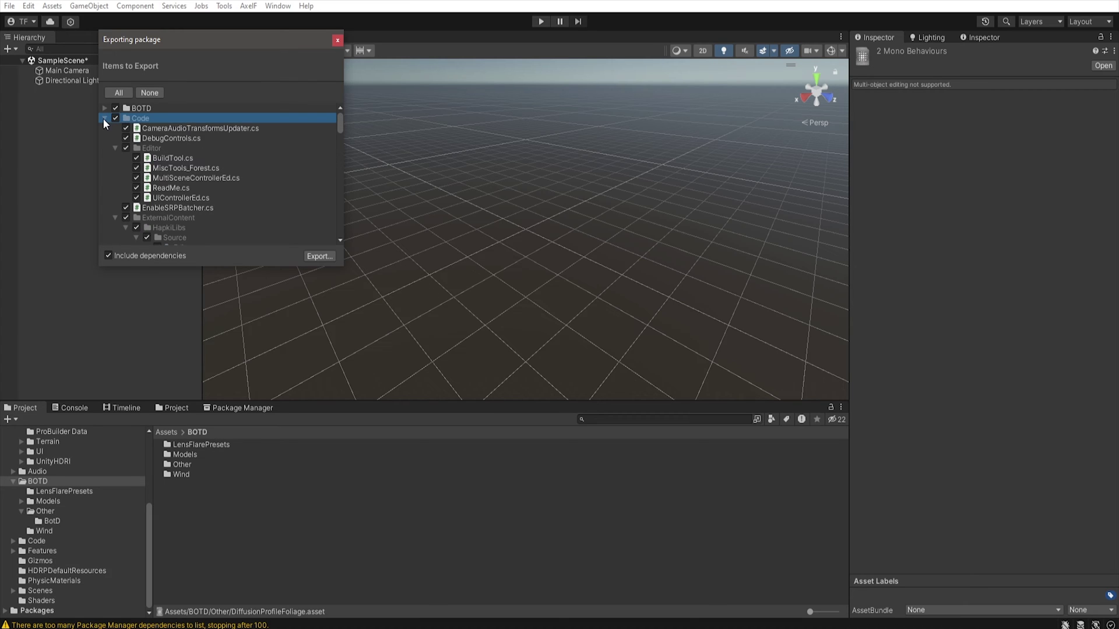
left_click(105, 119)
left_click(114, 118)
left_click(115, 128)
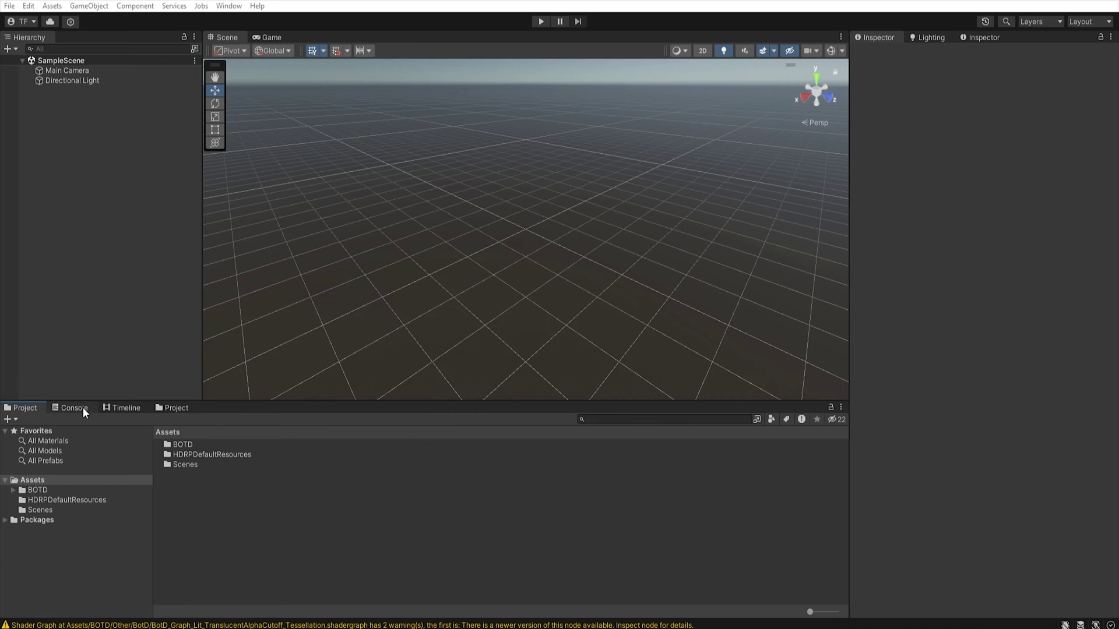
Check the shader warnings in the Console and return to the Project folder tree
left_click(72, 408)
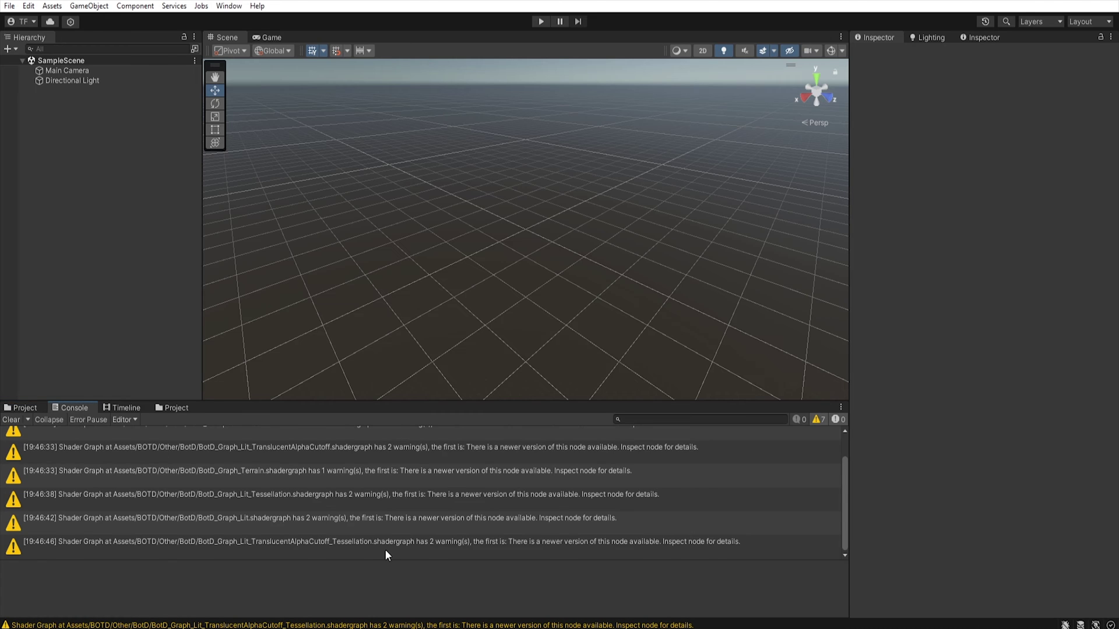
mouse_move(844, 508)
left_mouse_down()
mouse_move(851, 459)
mouse_move(846, 522)
left_mouse_up()
left_click(30, 406)
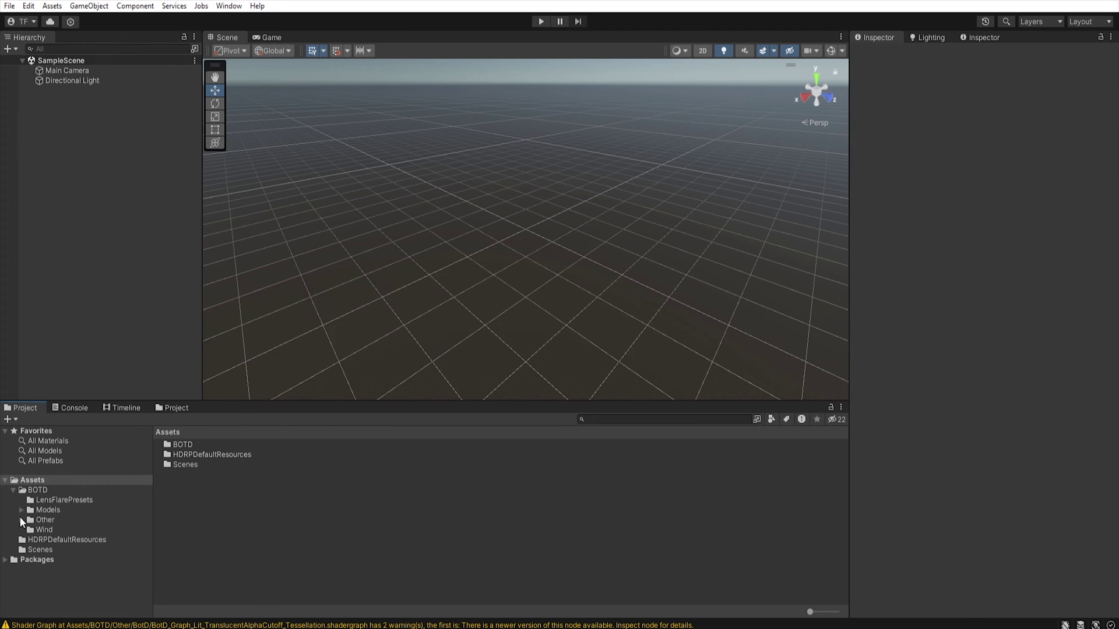
Open BOTD/Other/BotD and view BotD_Graph_Lit's import settings in the Inspector
left_click(22, 520)
left_click(53, 530)
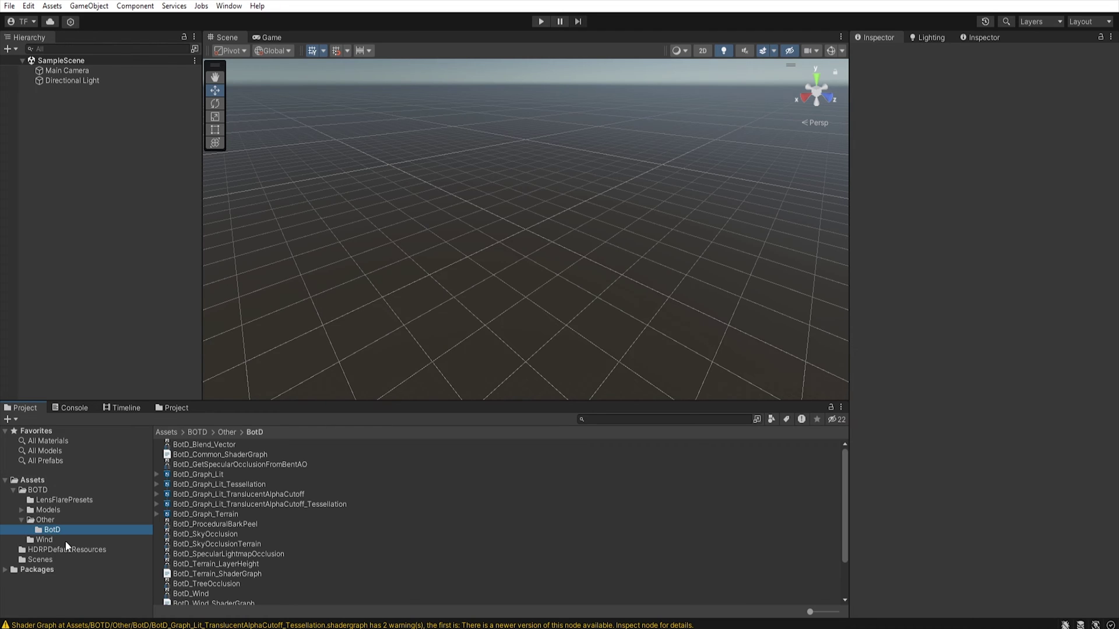
left_click(215, 444)
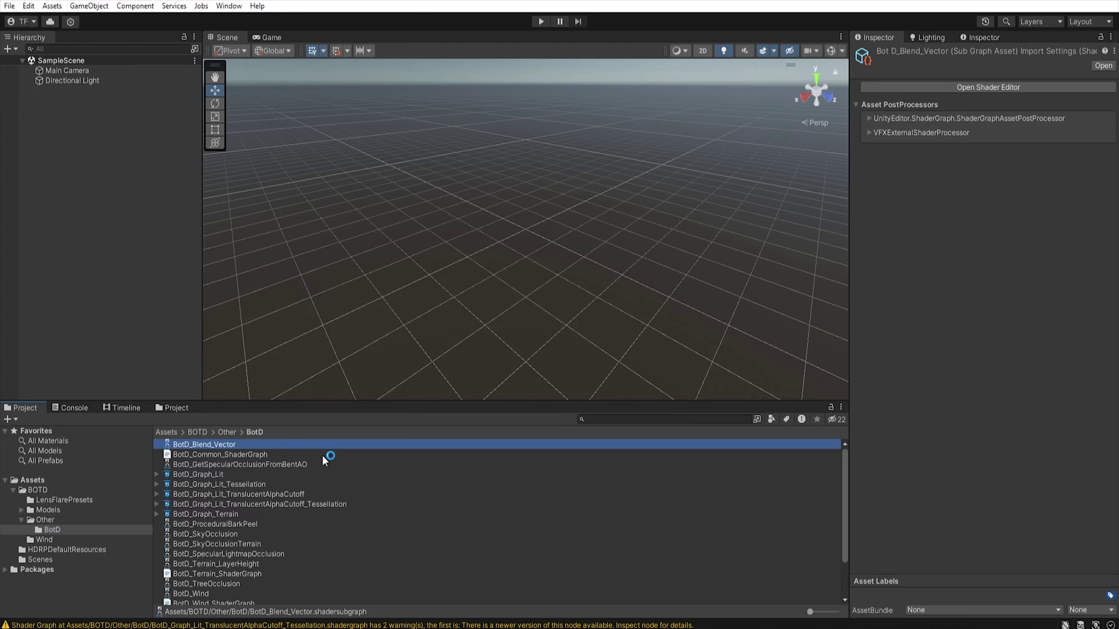
left_click(224, 474)
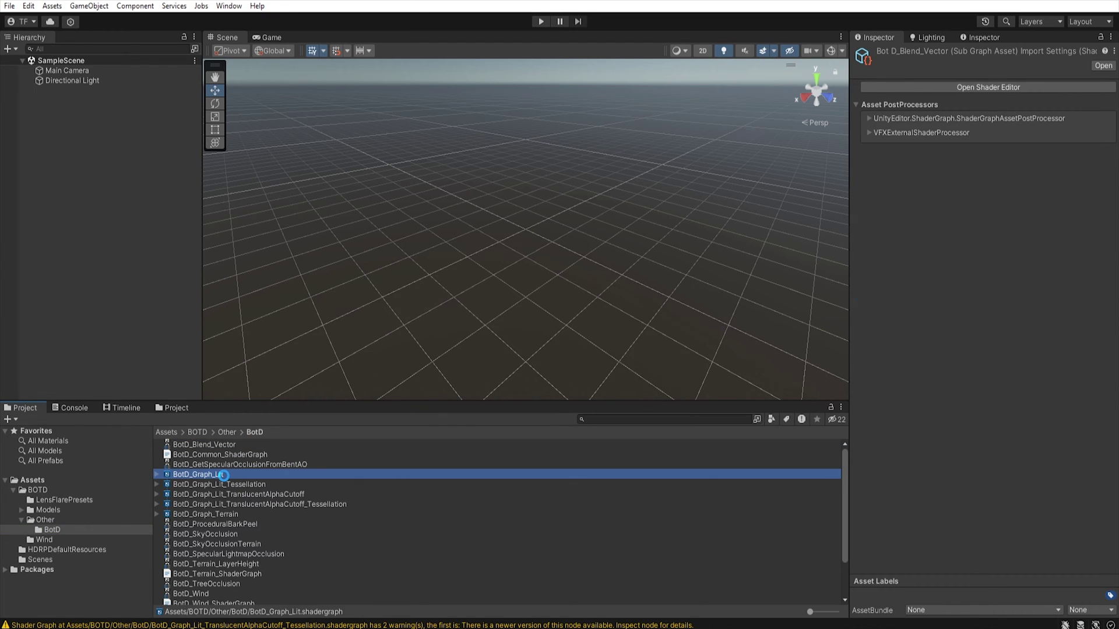
left_click(962, 87)
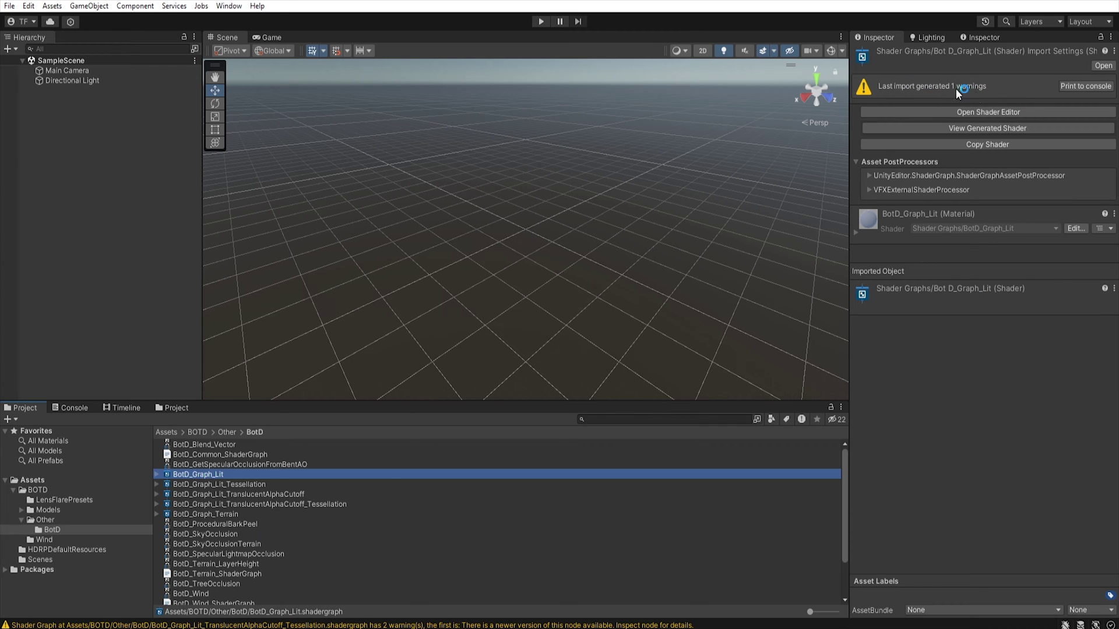
Open BotD_Graph_Lit in the Shader Editor and update the first Transform (Legacy v1) node
left_click(997, 111)
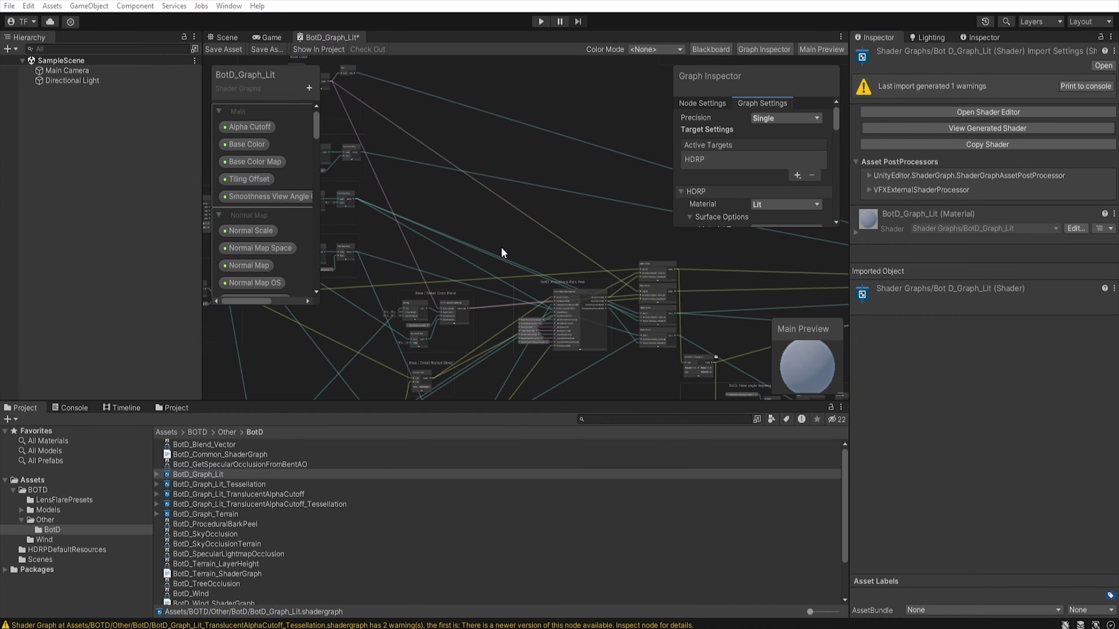
scroll(443, 303, "up", 3)
middle_click_drag(443, 303, 562, 192)
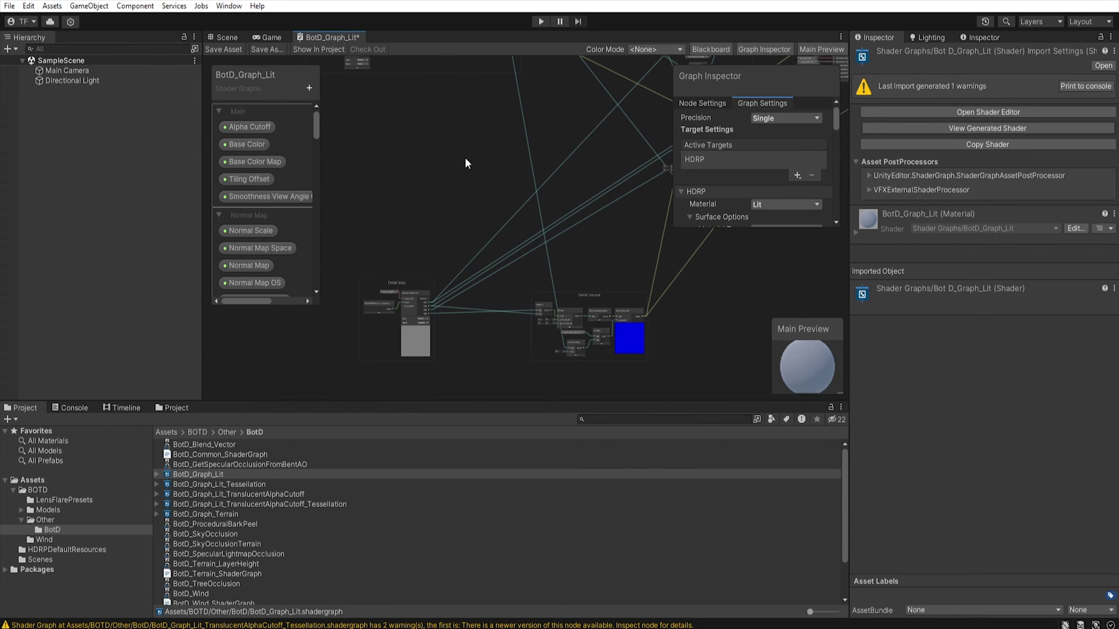
middle_click_drag(450, 151, 531, 307)
scroll(438, 326, "up", 4)
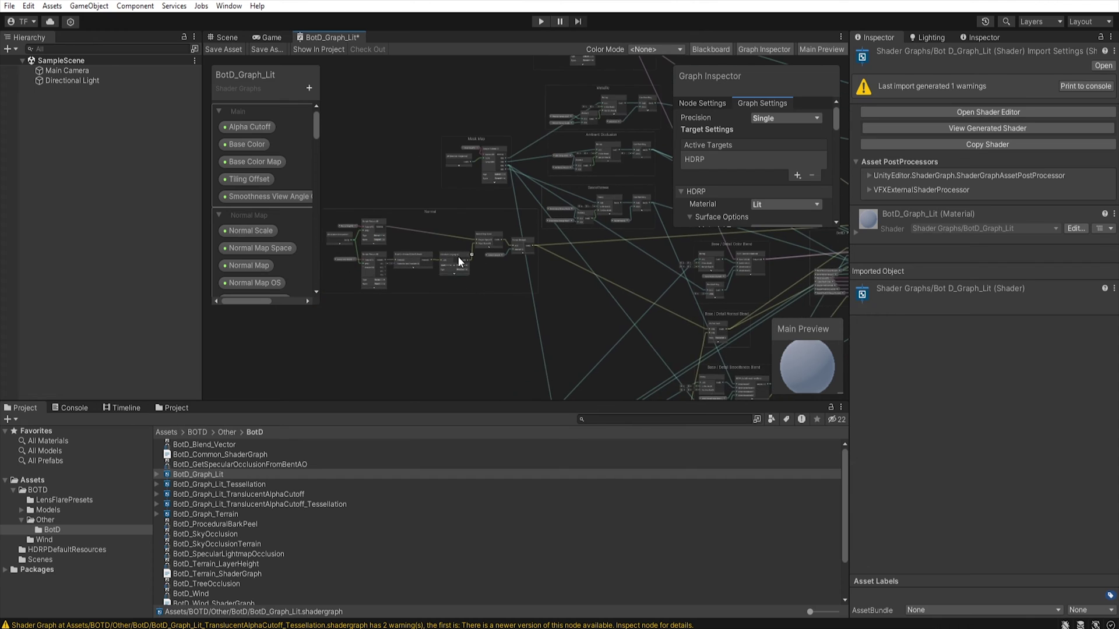
scroll(456, 256, "up", 3)
scroll(445, 263, "up", 3)
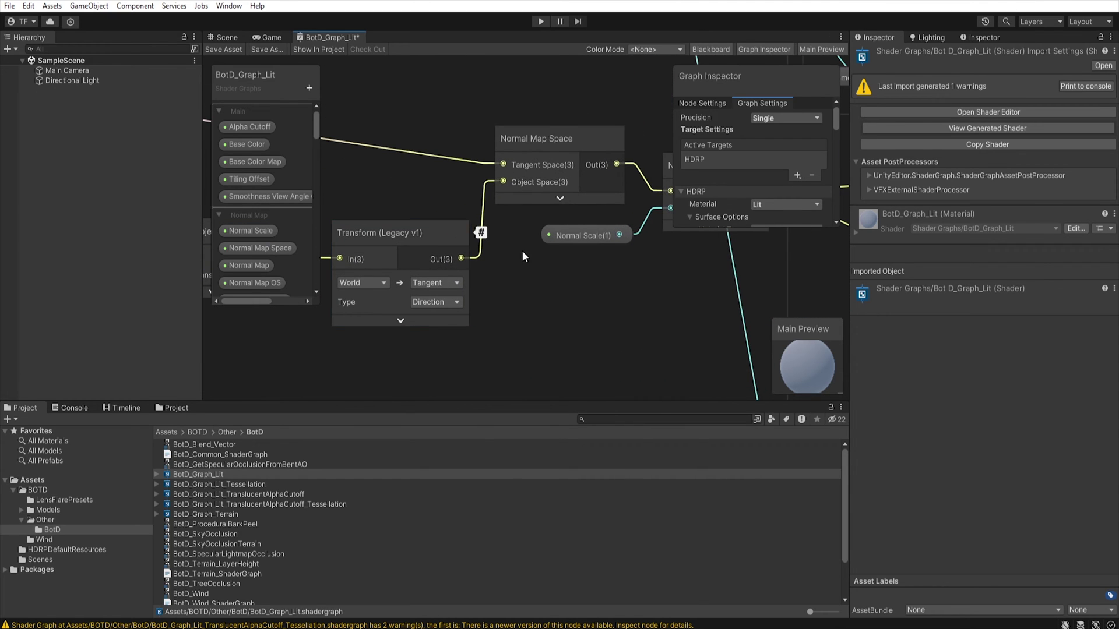
left_click(439, 237)
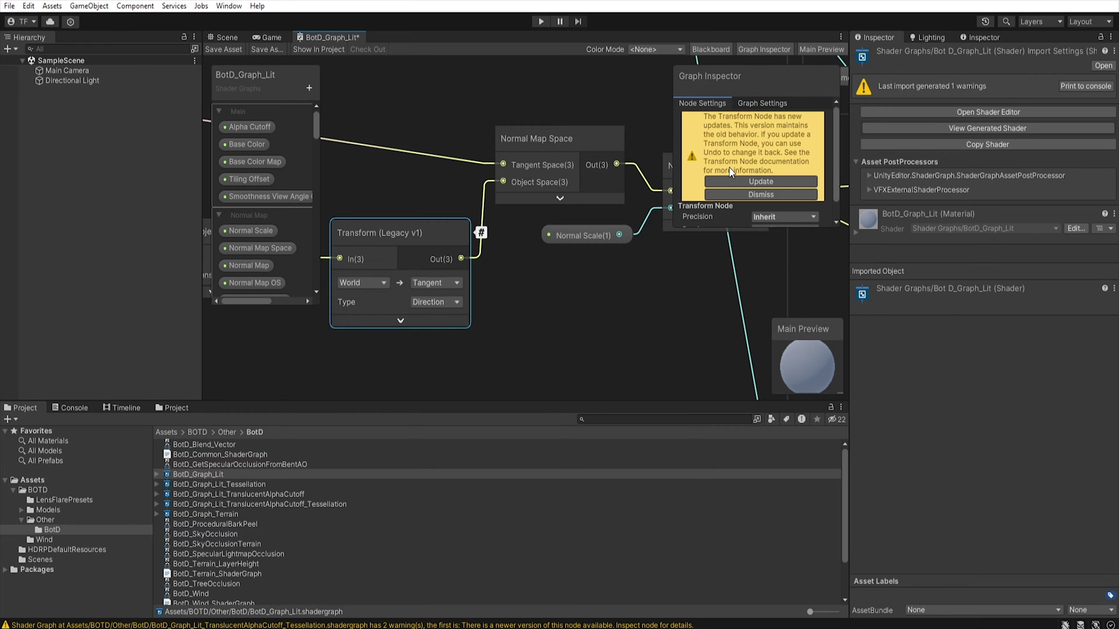
left_click(774, 180)
Update the second legacy Transform node and save the shader graph asset
scroll(541, 332, "down", 5)
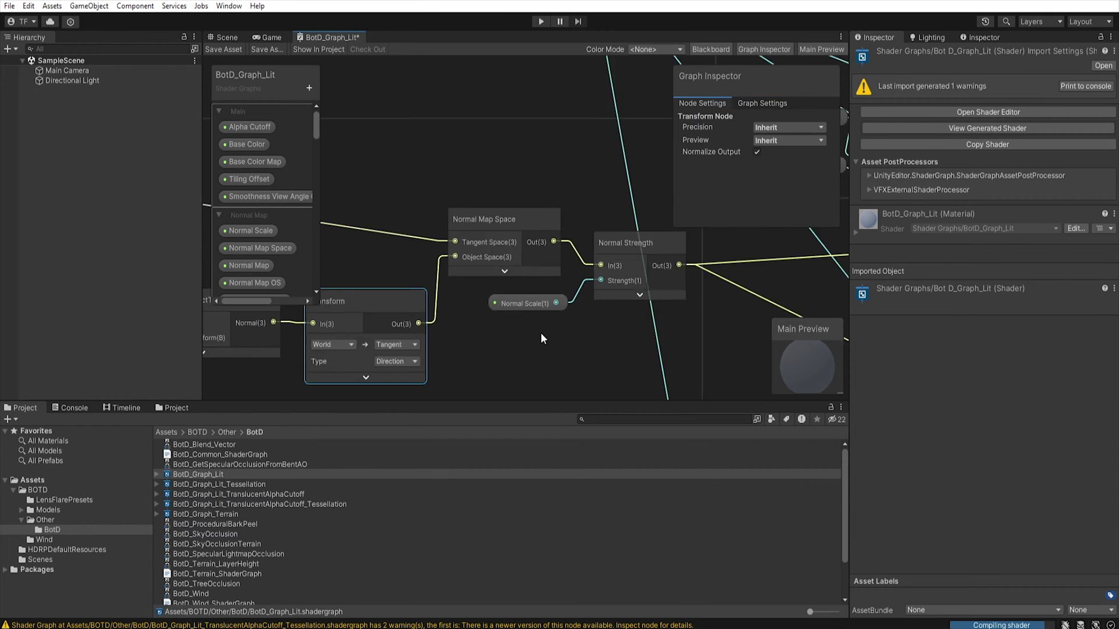
middle_click_drag(603, 282, 491, 124)
left_click(491, 123)
left_click(785, 182)
middle_click_drag(539, 250, 532, 152)
scroll(531, 151, "up", 3)
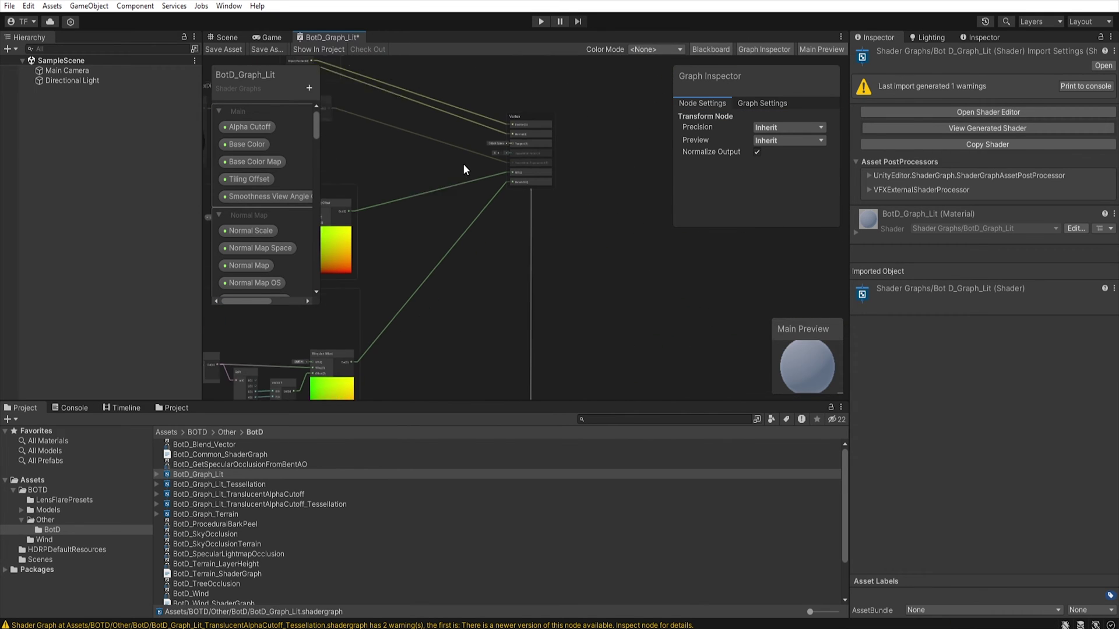
left_click(229, 48)
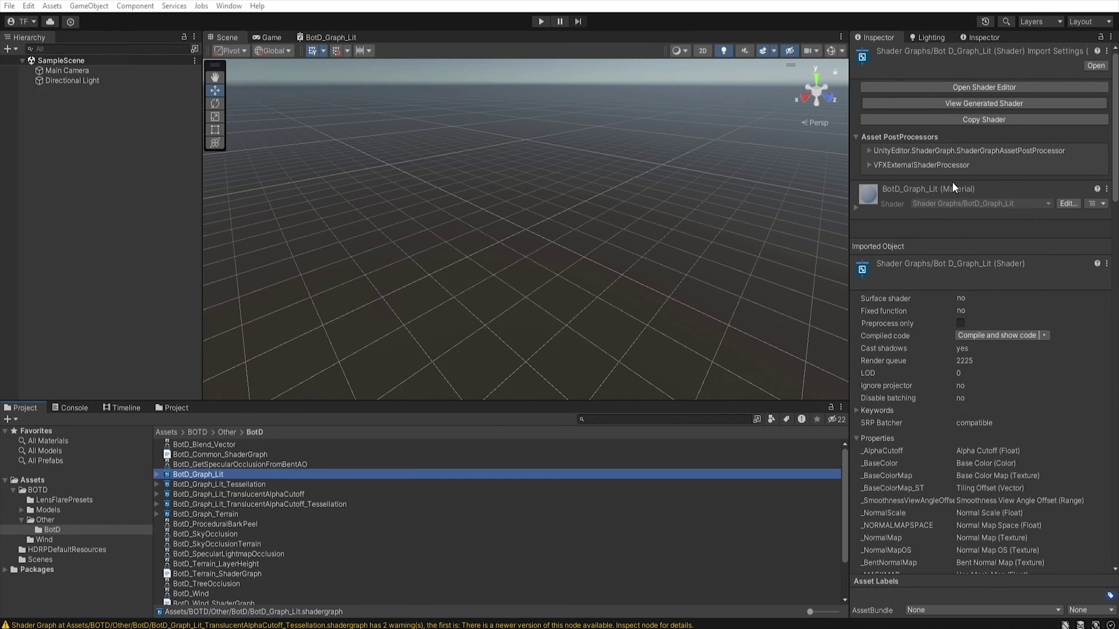
Open the Lit_Tessellation, TranslucentAlphaCutoff, Terrain and GetSpecularOcclusion graphs so they reimport
left_click(267, 484)
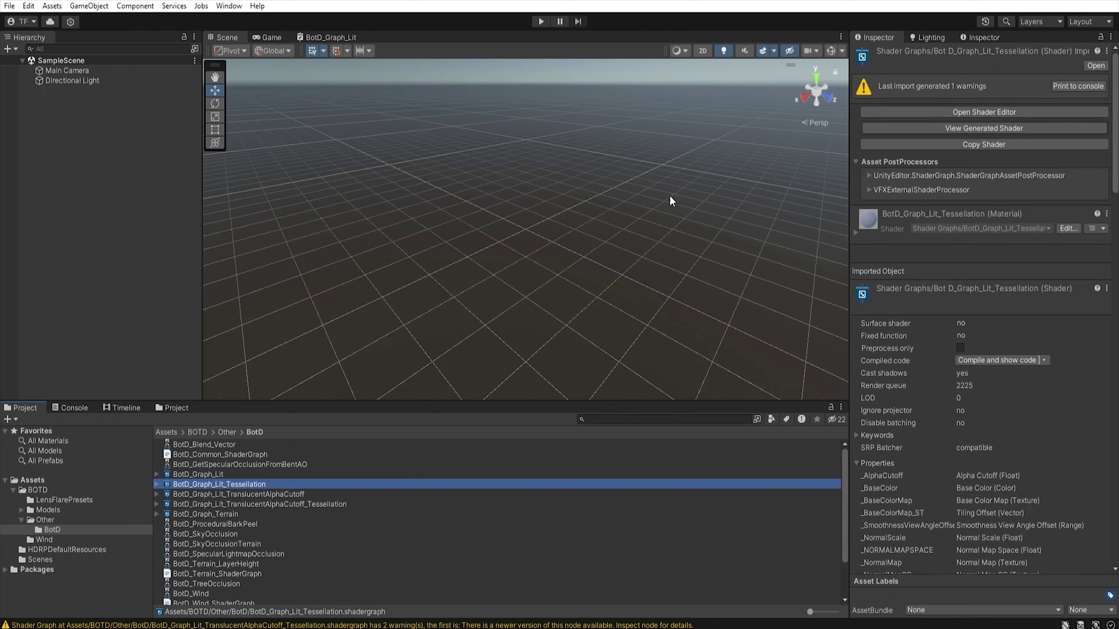
left_click(991, 112)
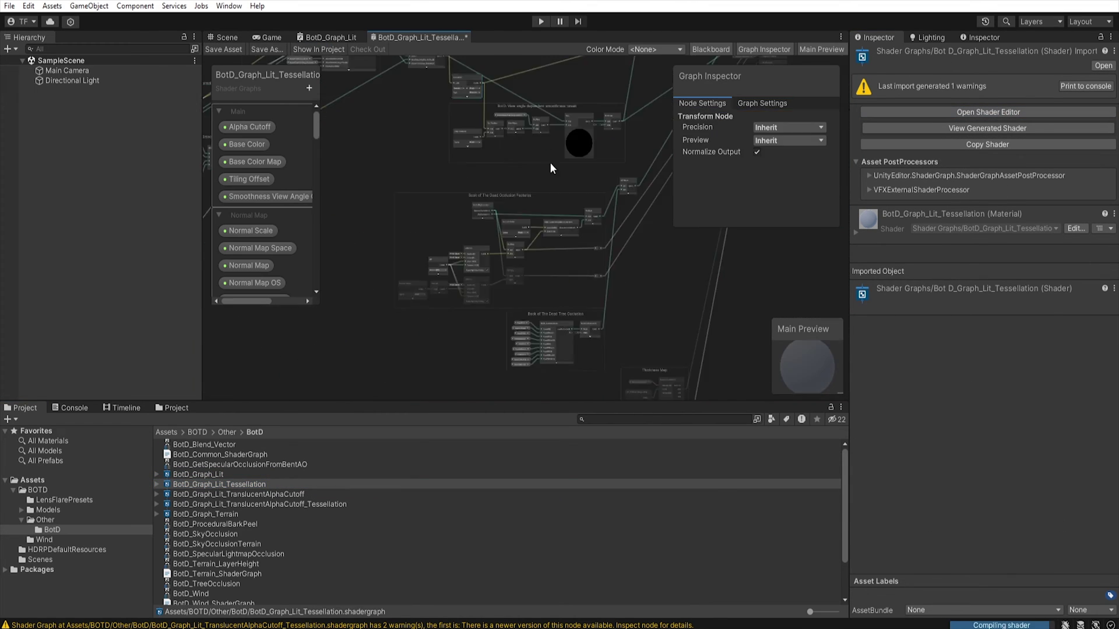
double_click(239, 495)
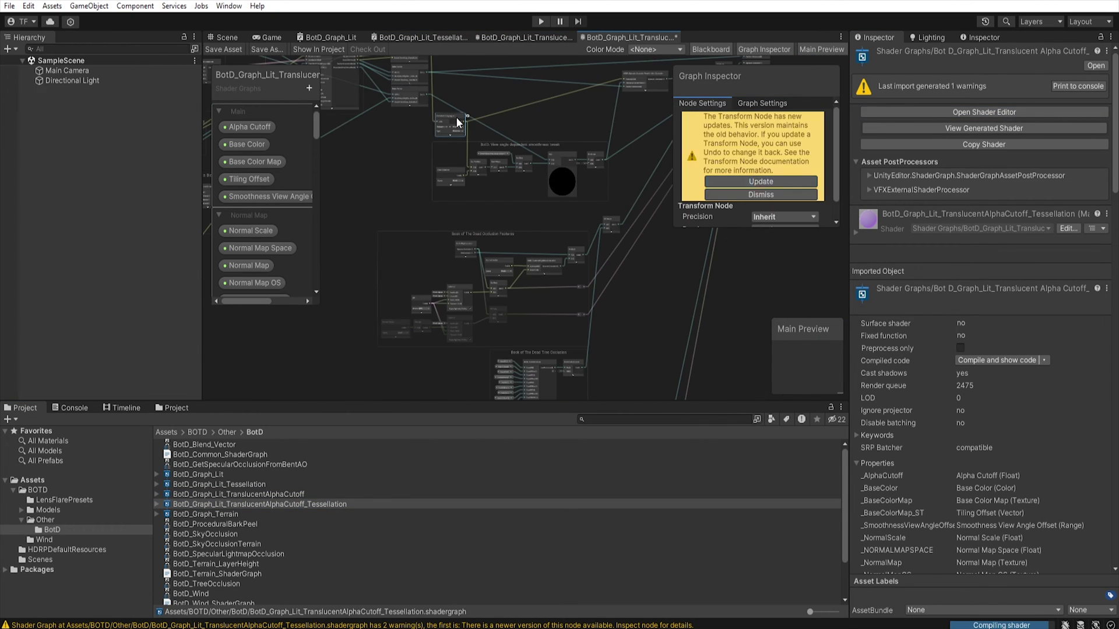
double_click(205, 514)
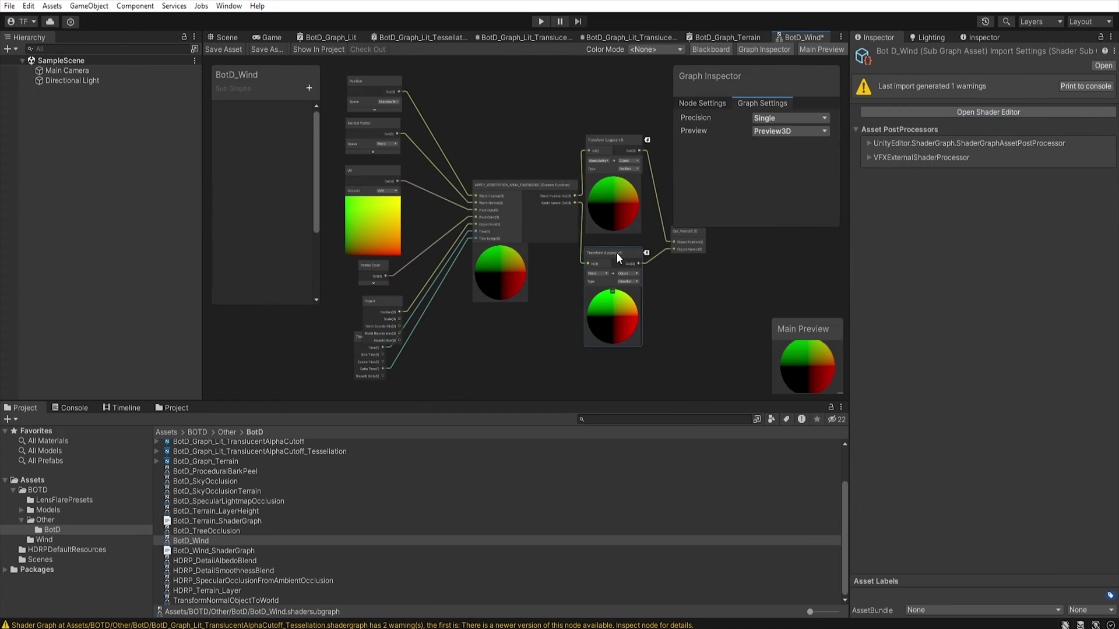
double_click(240, 464)
Inspect each remaining BotD shader, from Lit_Tessellation through SkyOcclusionTerrain
left_click(227, 484)
left_click(227, 495)
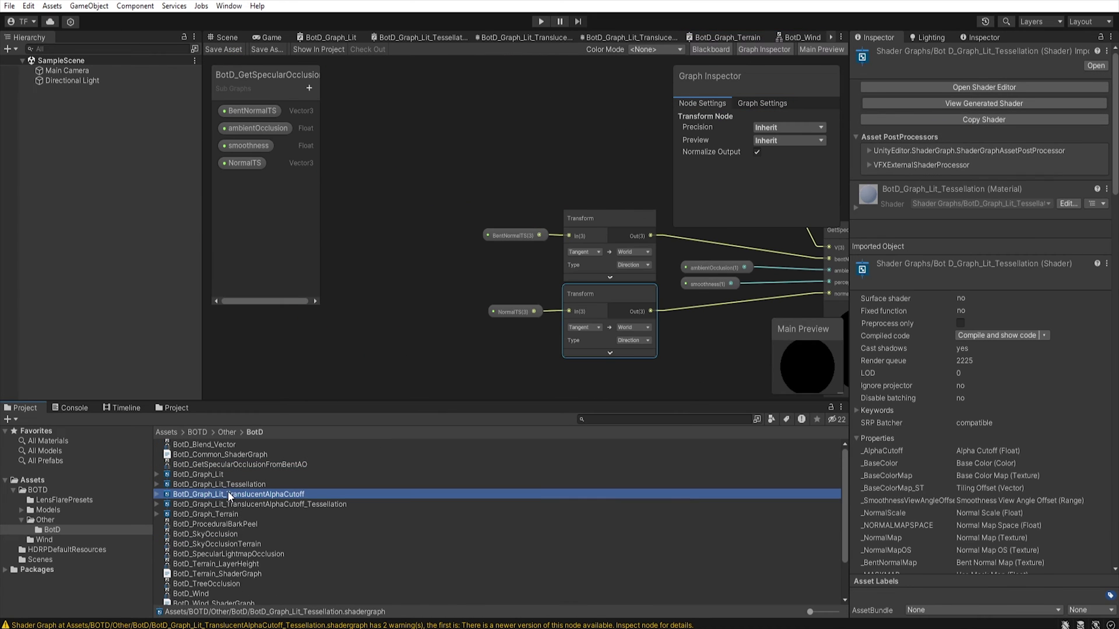
left_click(227, 505)
left_click(227, 516)
left_click(230, 523)
left_click(227, 544)
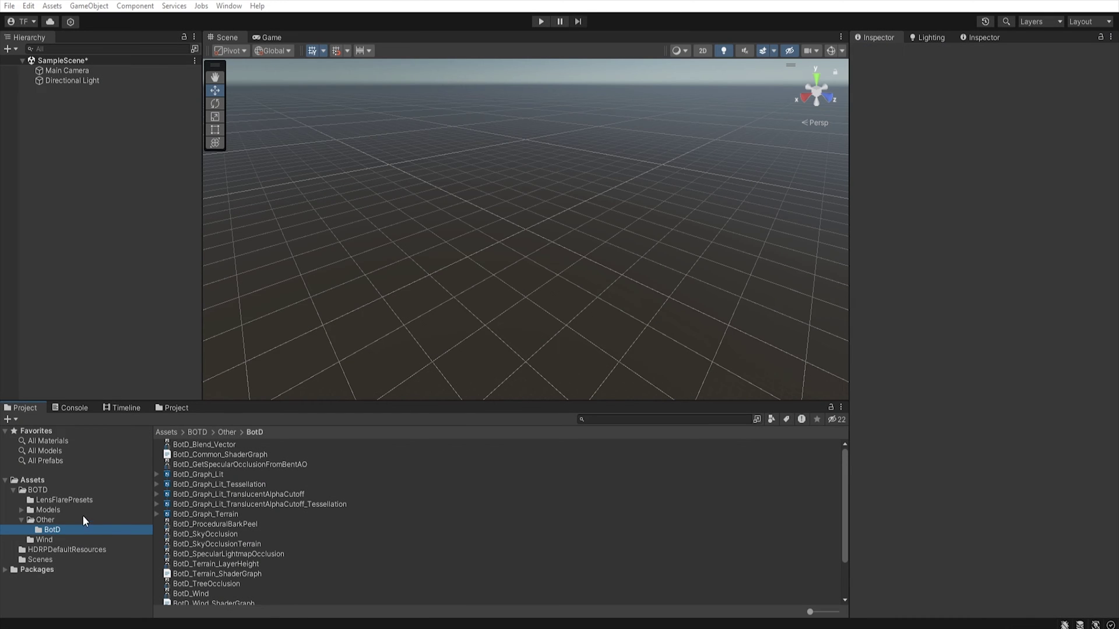
Move Cliffs from BOTD/Models up under BOTD and show its subfolders as big icons
left_click(47, 508)
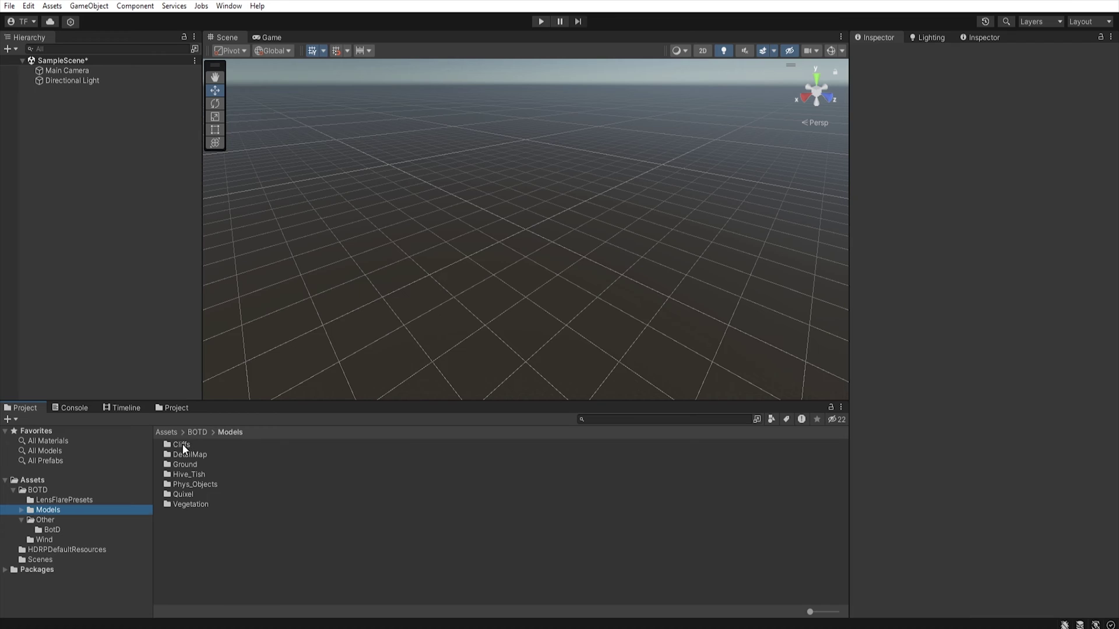
left_click_drag(183, 444, 36, 491)
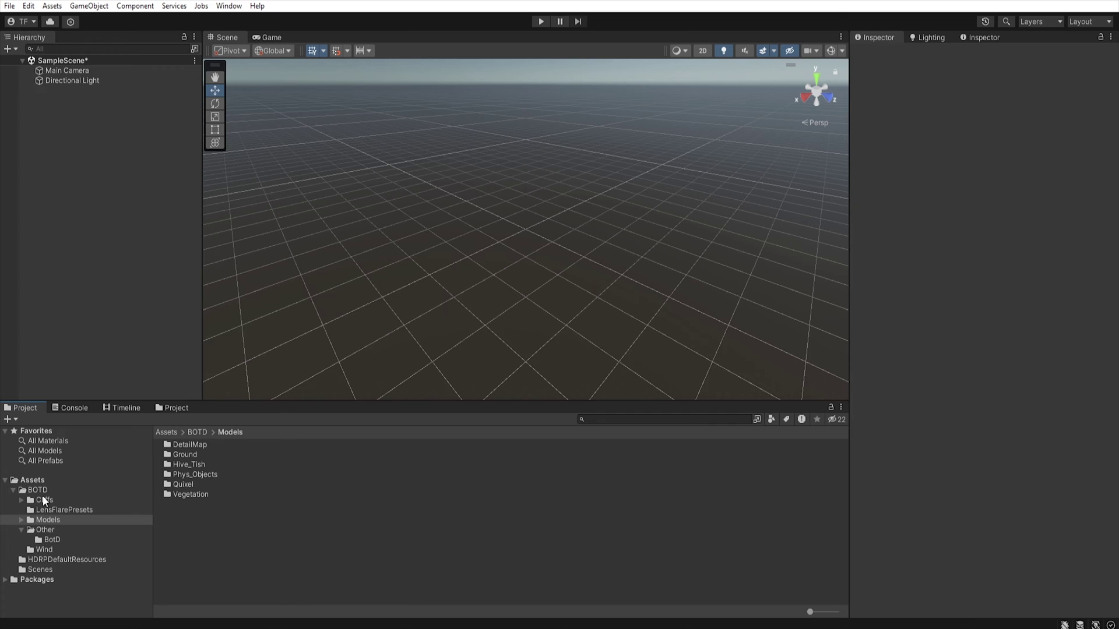
left_click(44, 500)
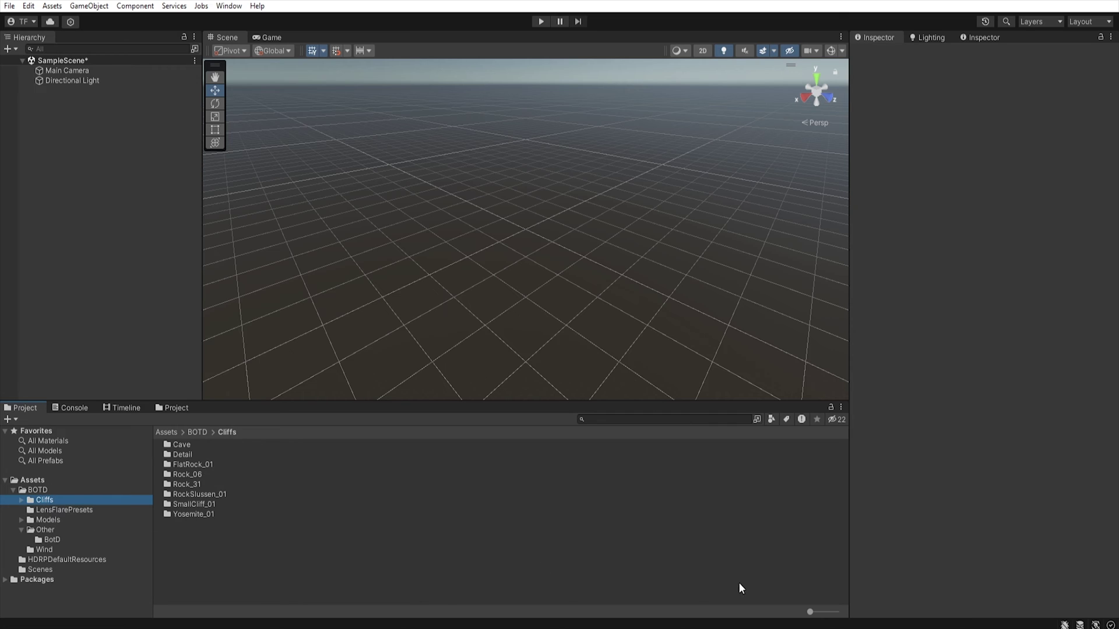
left_click_drag(812, 612, 832, 612)
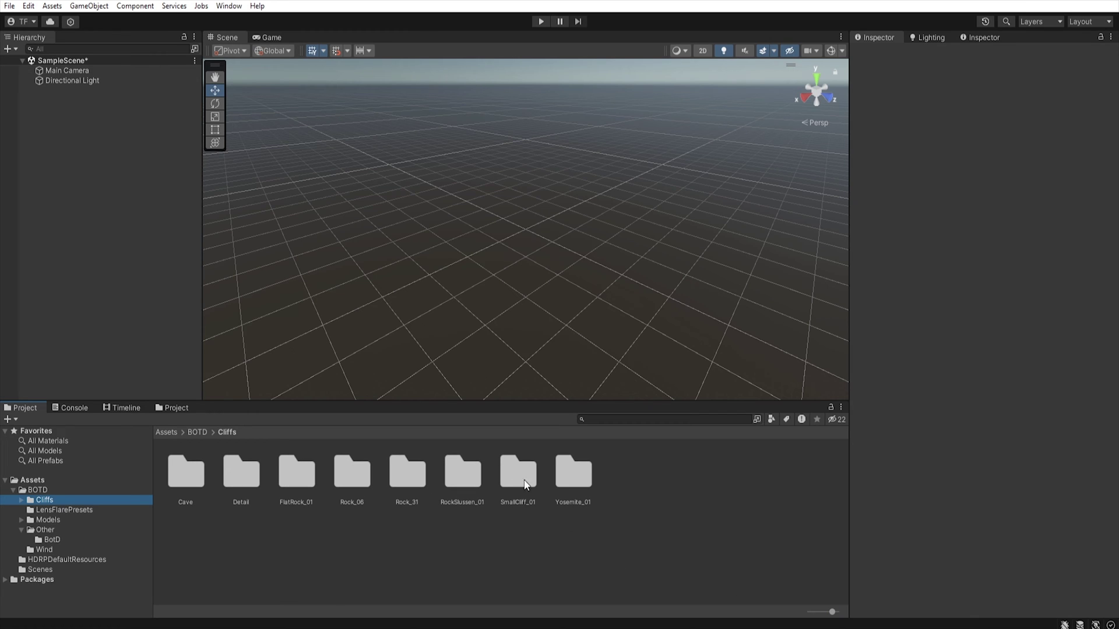
left_click(21, 500)
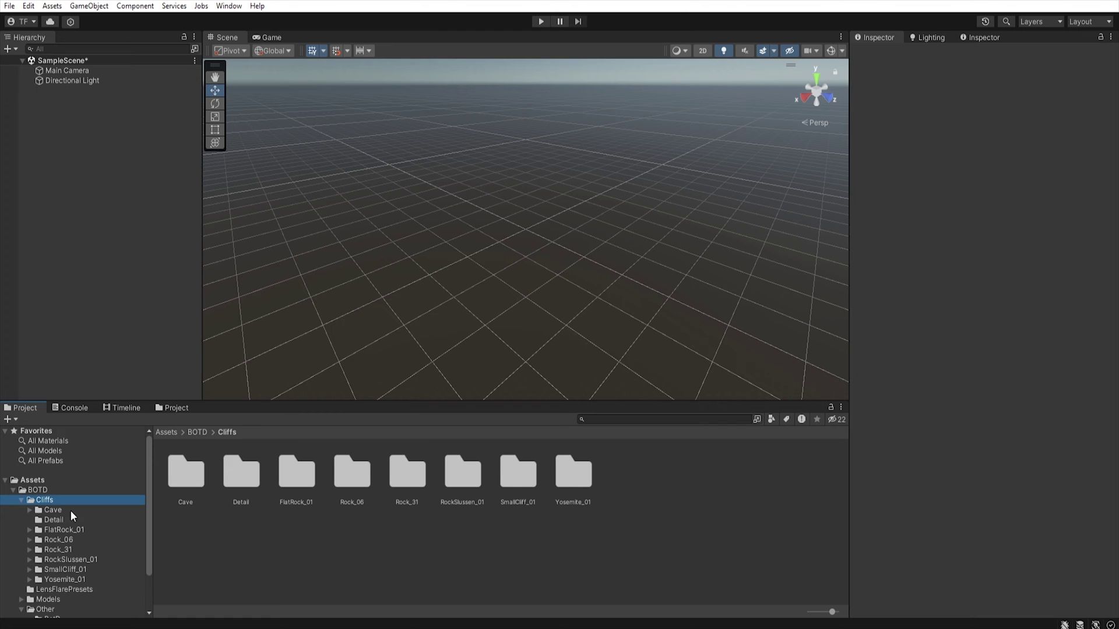
Create a Models folder inside Cliffs
right_click(247, 533)
mouse_move(402, 197)
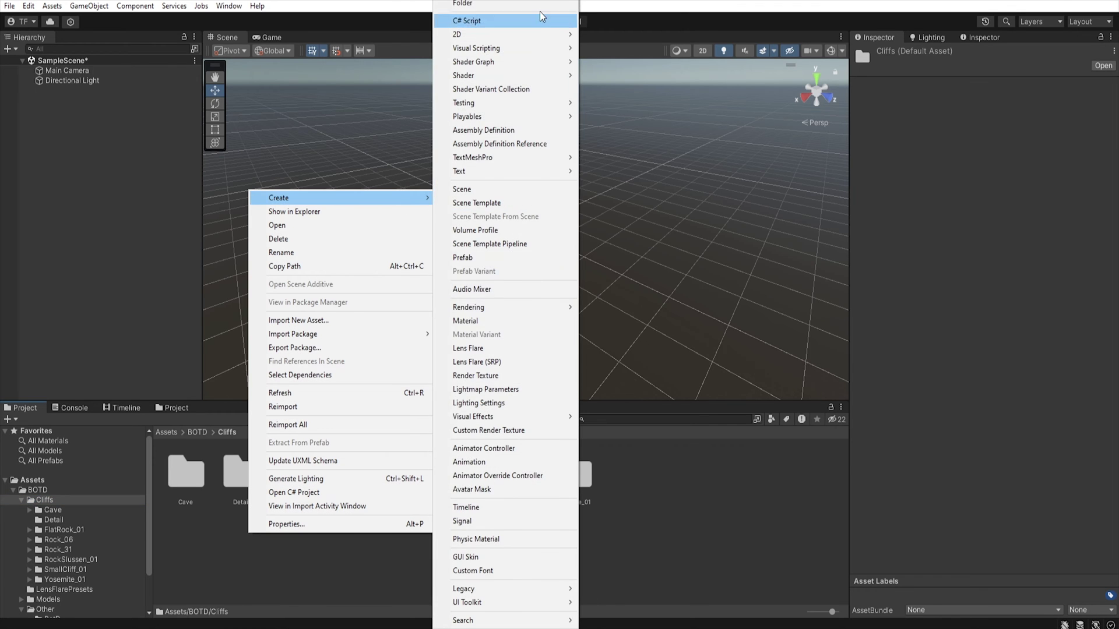
left_click(544, 7)
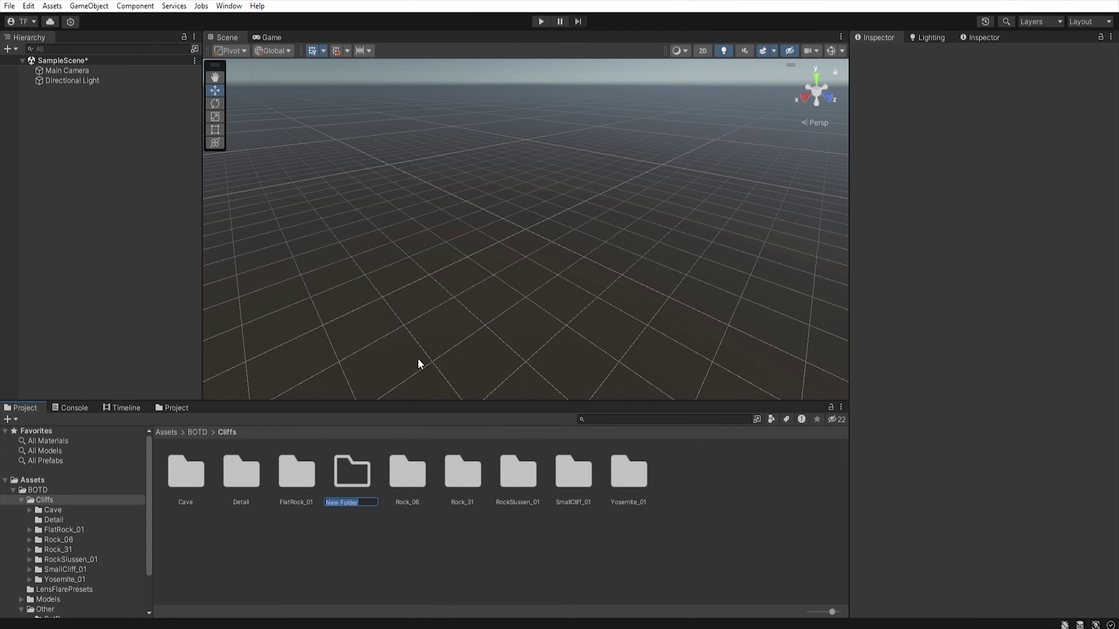
type("Models")
key("Return")
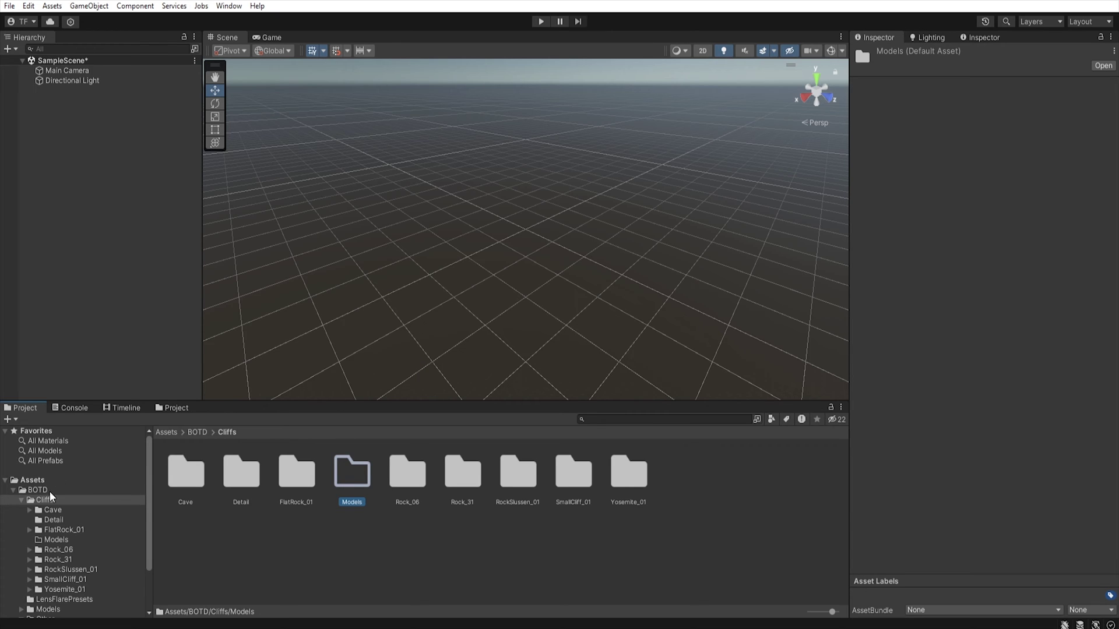
Move Cave's rock model and Materials into Cliffs/Models and the Rock_Passagecave_A prefab into Cliffs
left_click(53, 510)
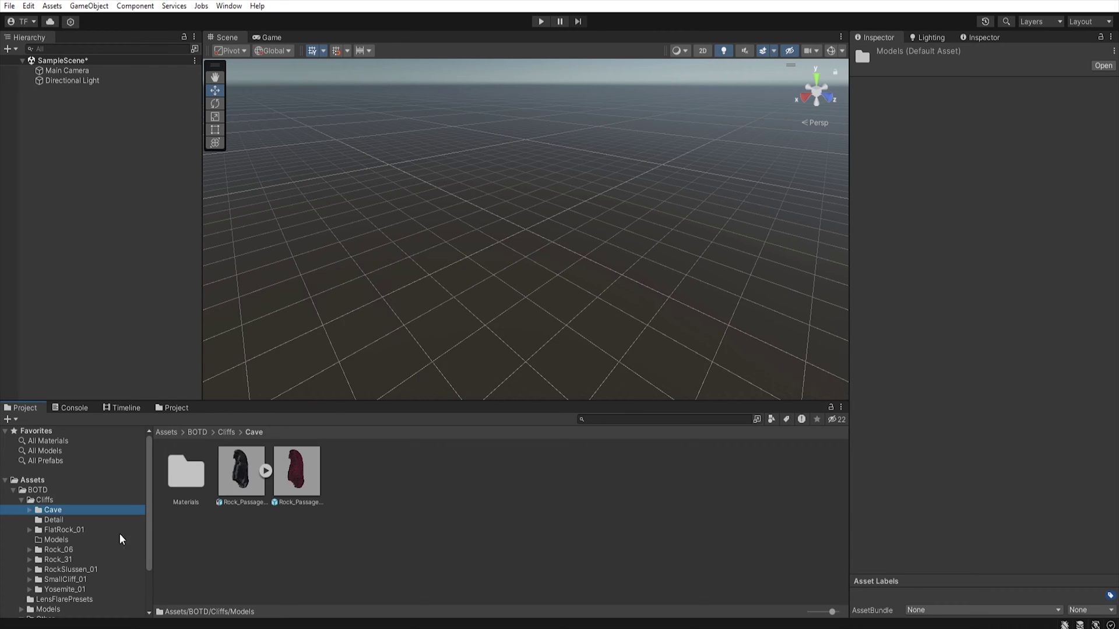
left_click(232, 488)
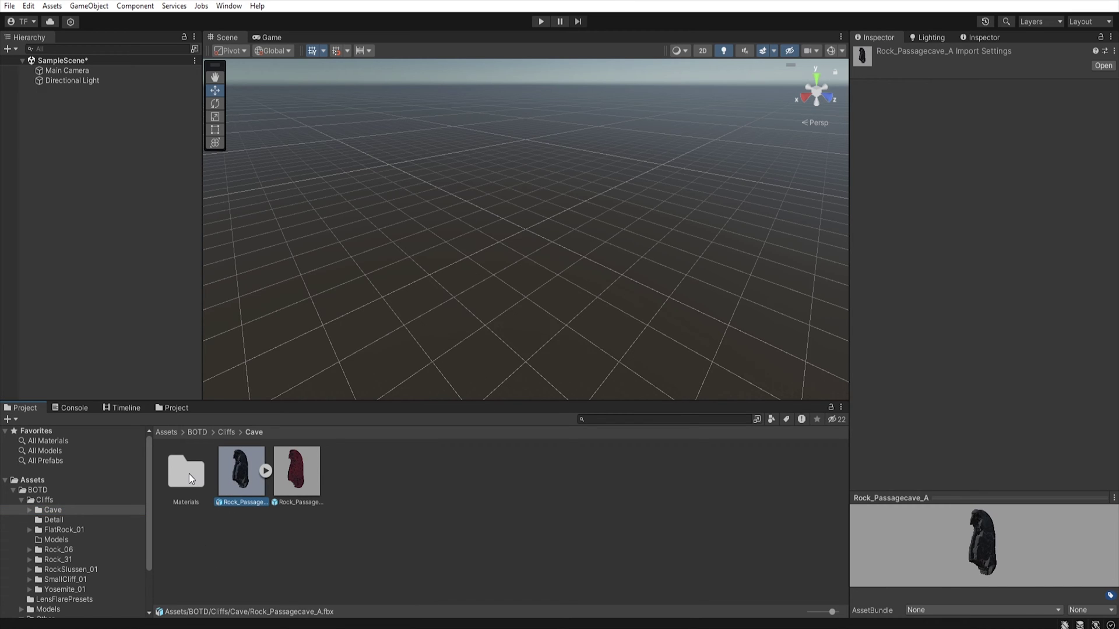
left_click(189, 473, "ctrl")
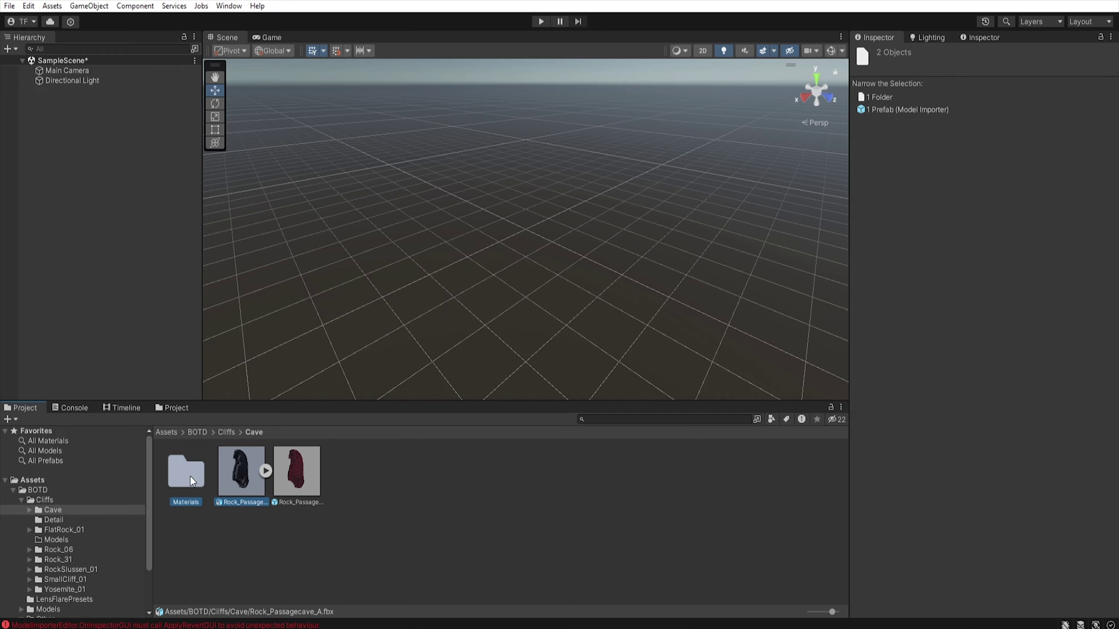
left_click_drag(201, 484, 66, 541)
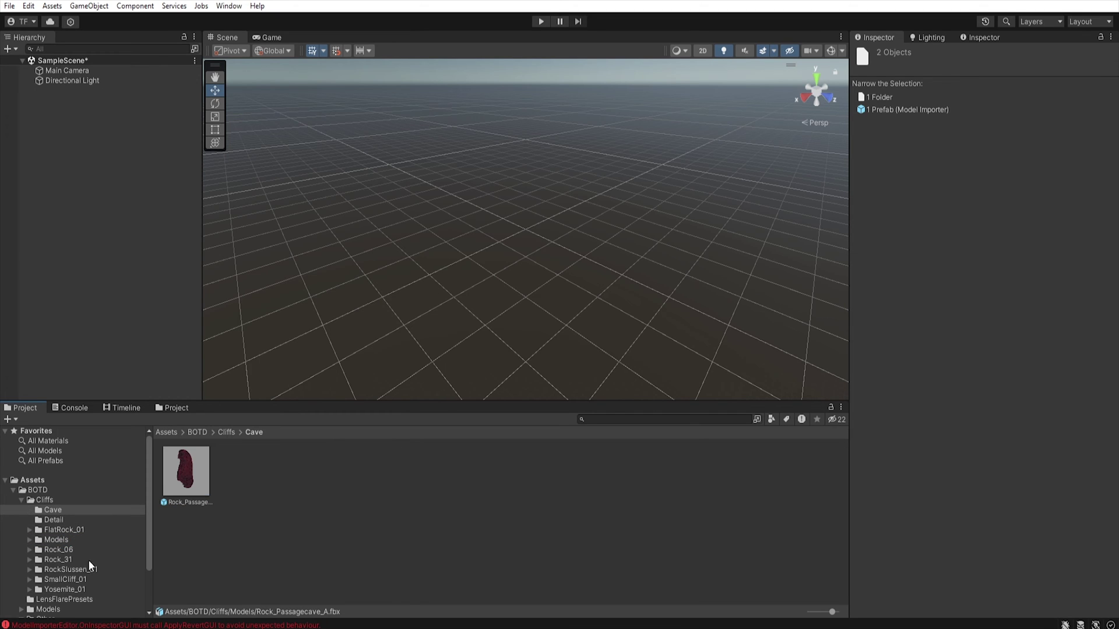
left_click(191, 480)
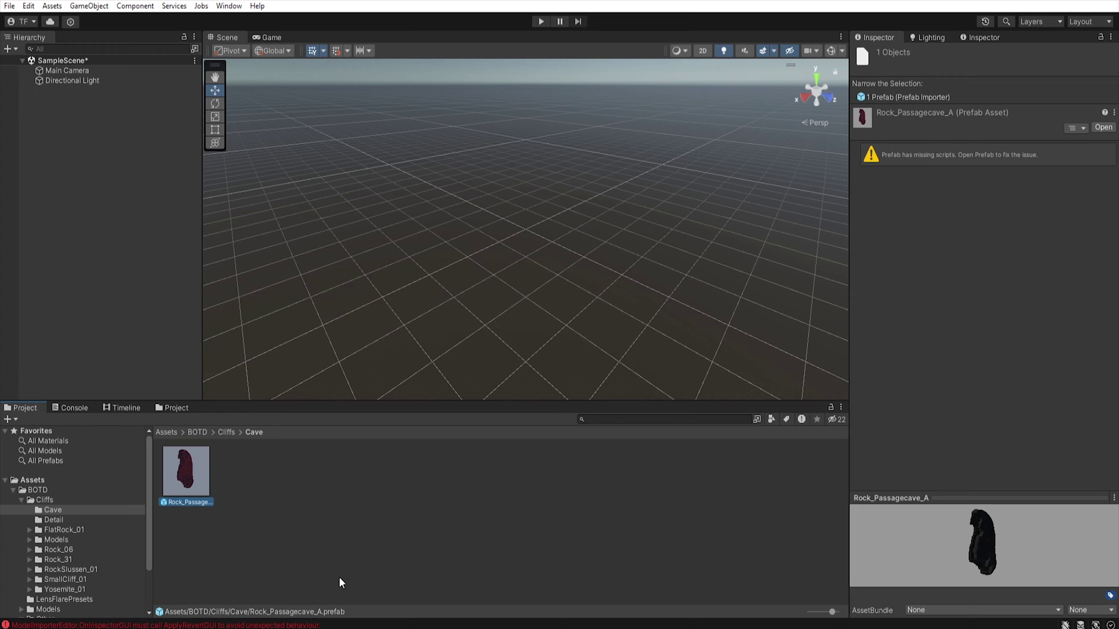
left_click(46, 500)
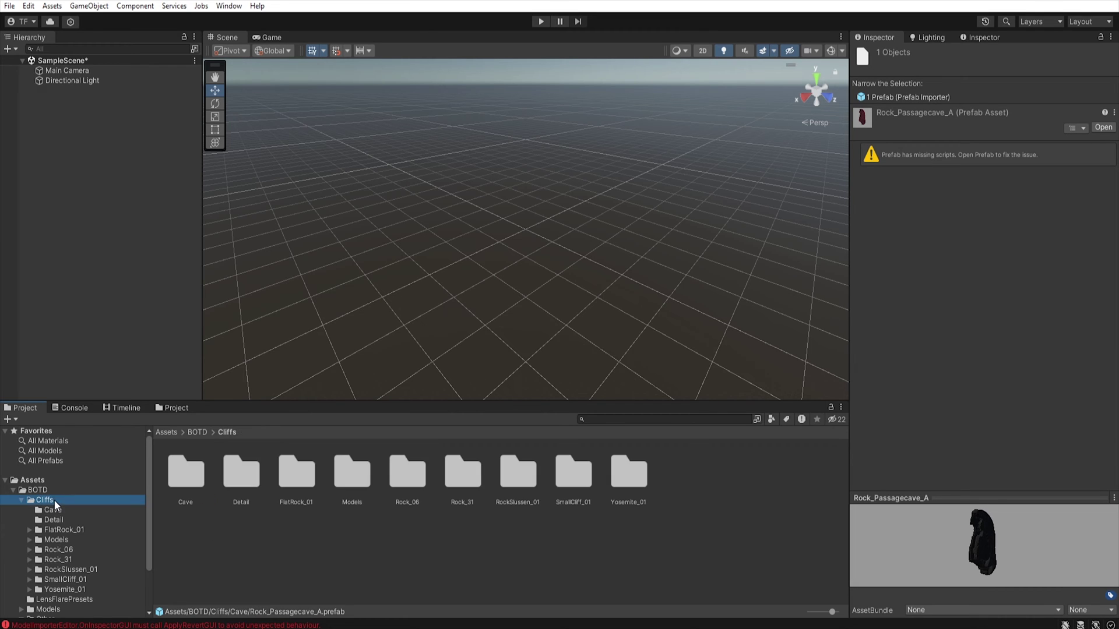
left_click_drag(65, 506, 63, 499)
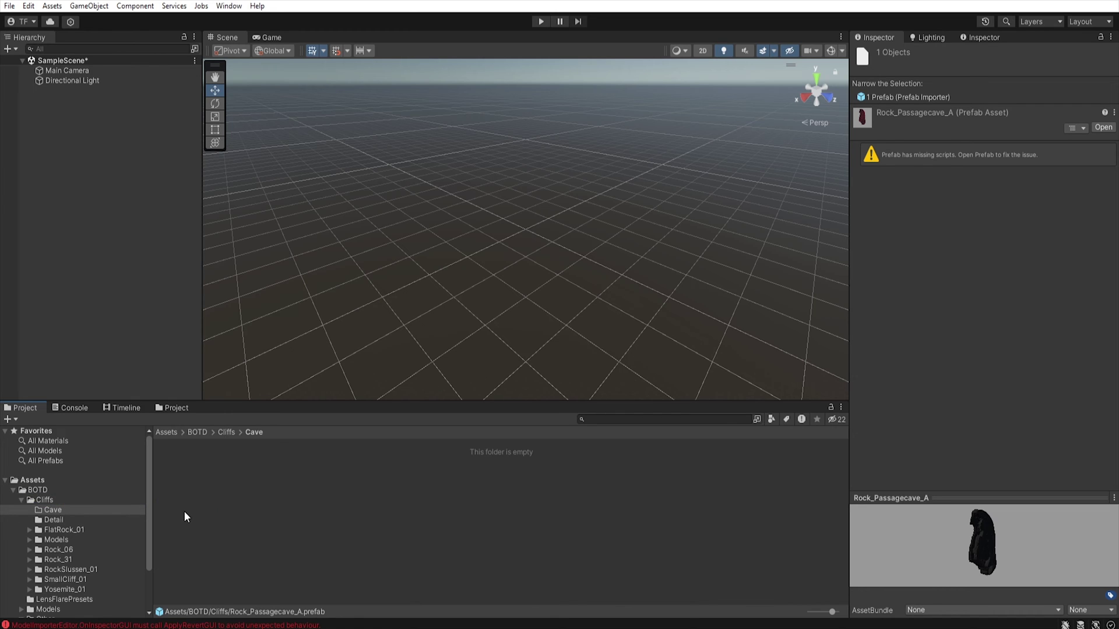
Open the Rock_Passagecave_A prefab from Cliffs and expand its LOD children
left_click(51, 499)
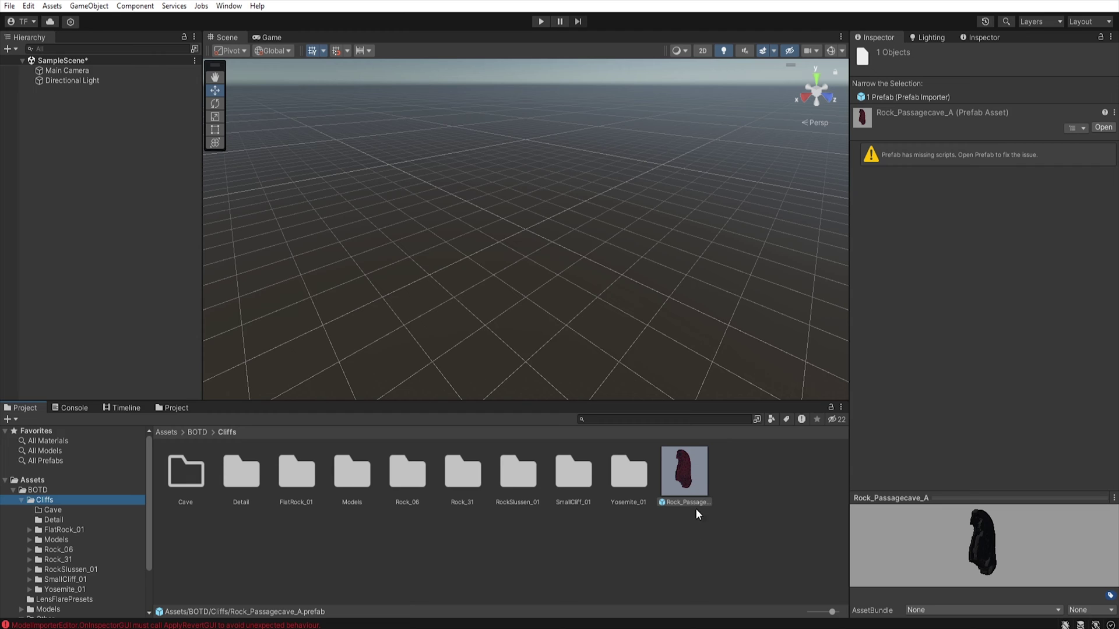
left_click(694, 514)
left_click(683, 467)
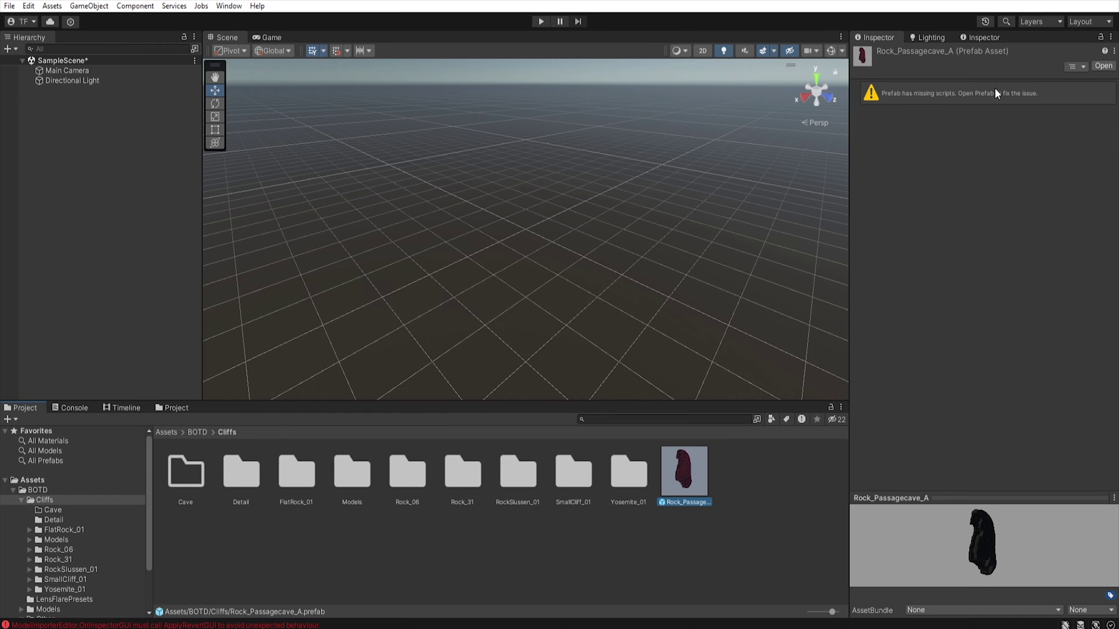
double_click(683, 461)
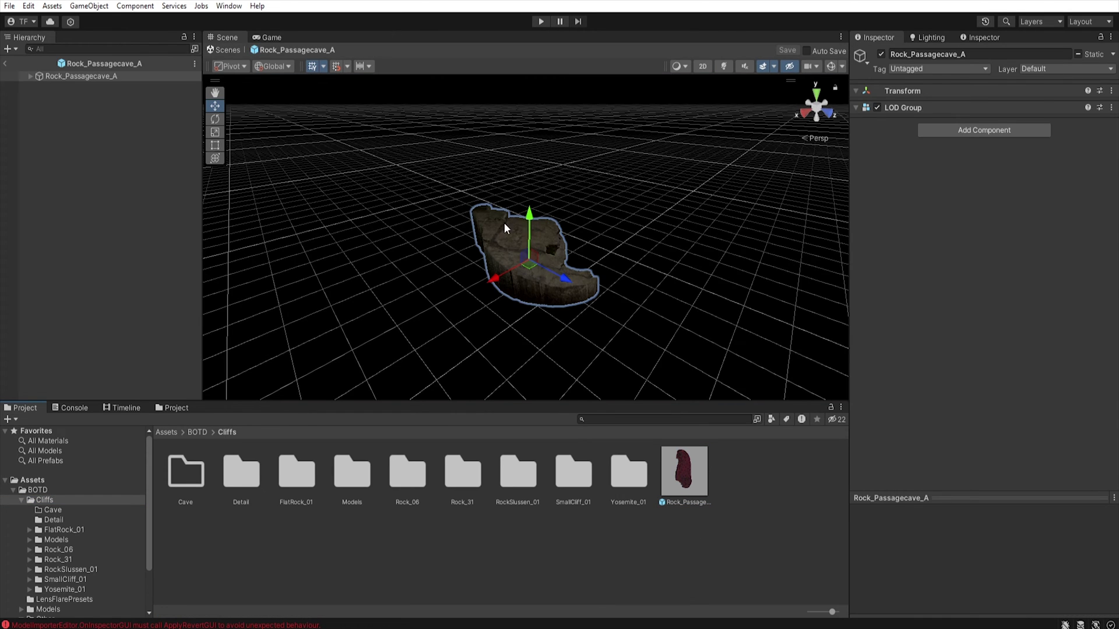
left_click(31, 76)
left_click(87, 87)
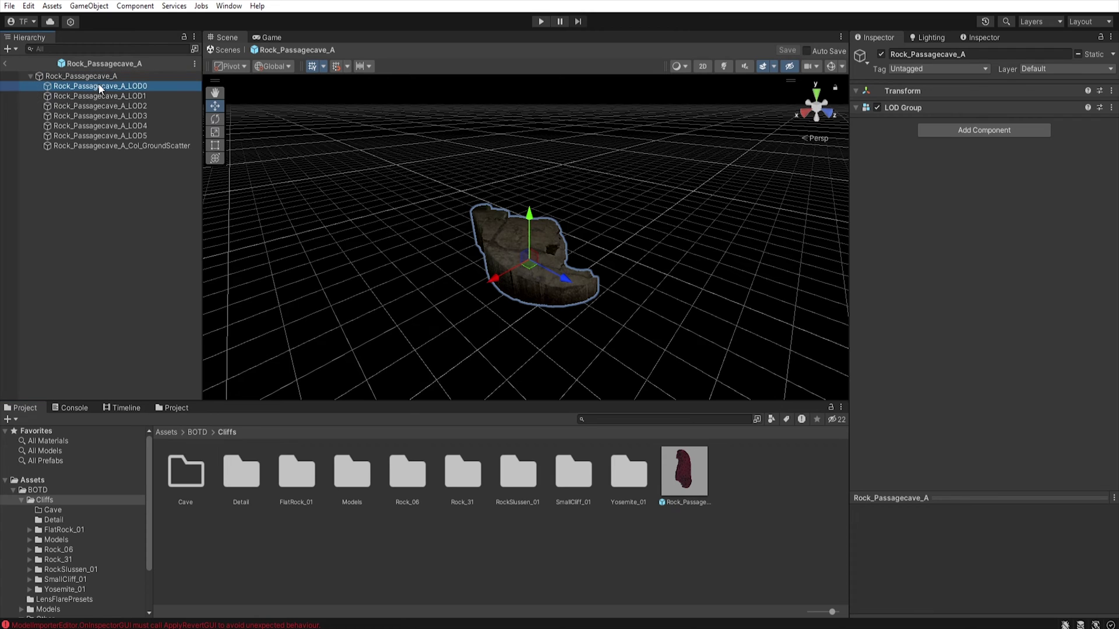
Remove the missing script component from the LOD1 and LOD2 meshes
left_click(108, 95)
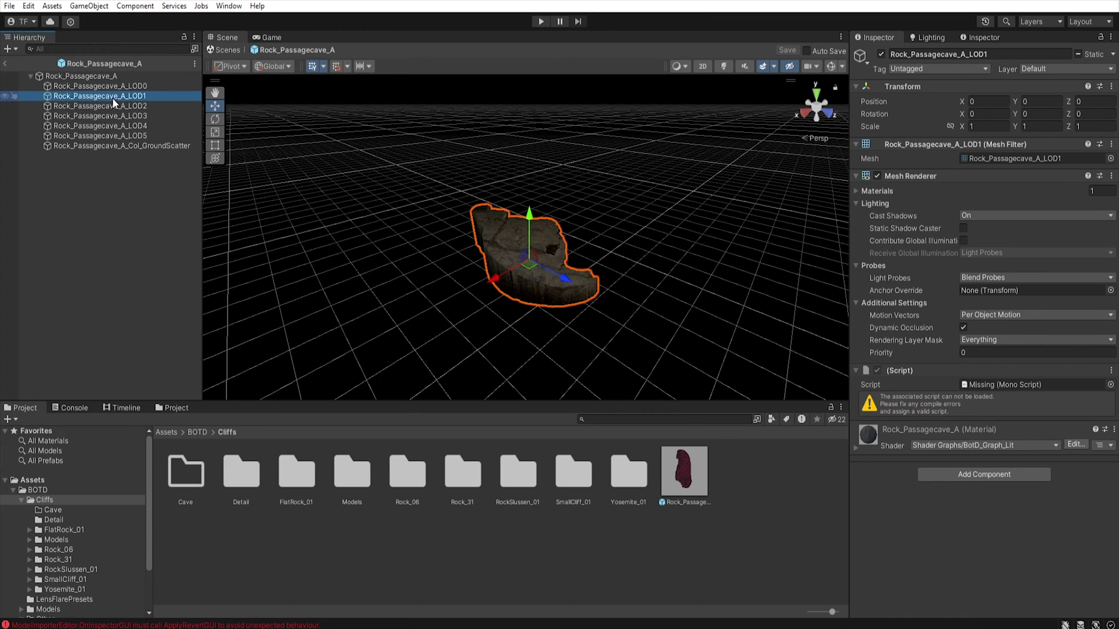
right_click(930, 373)
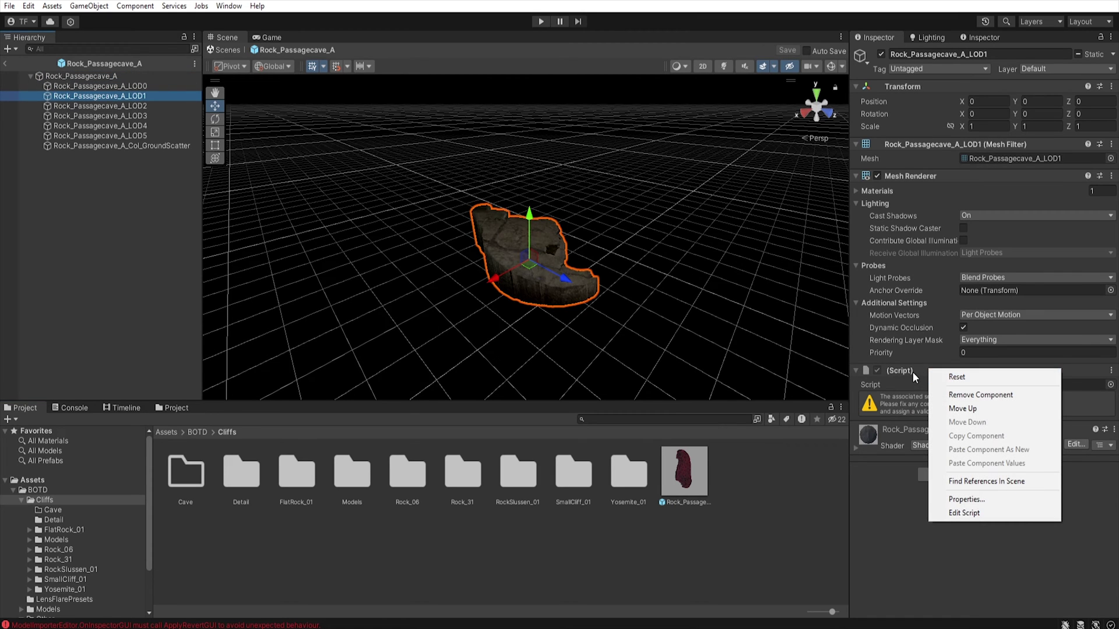
left_click(989, 397)
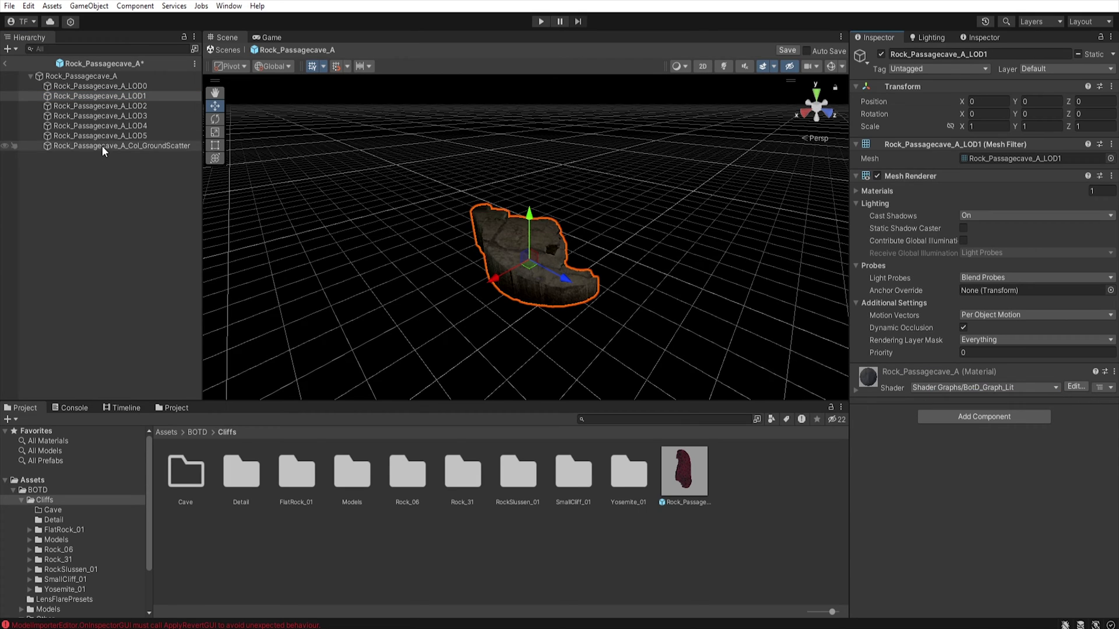
left_click(121, 106)
right_click(930, 371)
left_click(944, 397)
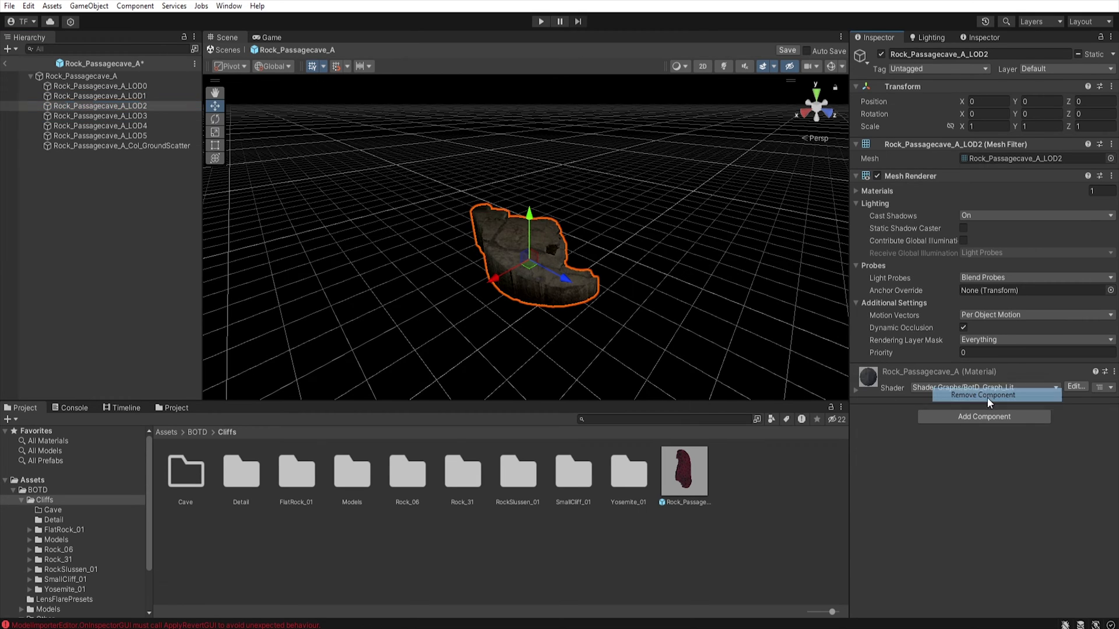
Remove the missing script from LOD3–LOD5 together, then exit Prefab Mode and save
left_click(142, 115)
left_click(146, 136, "shift")
right_click(929, 371)
left_click(990, 398)
left_click(106, 146)
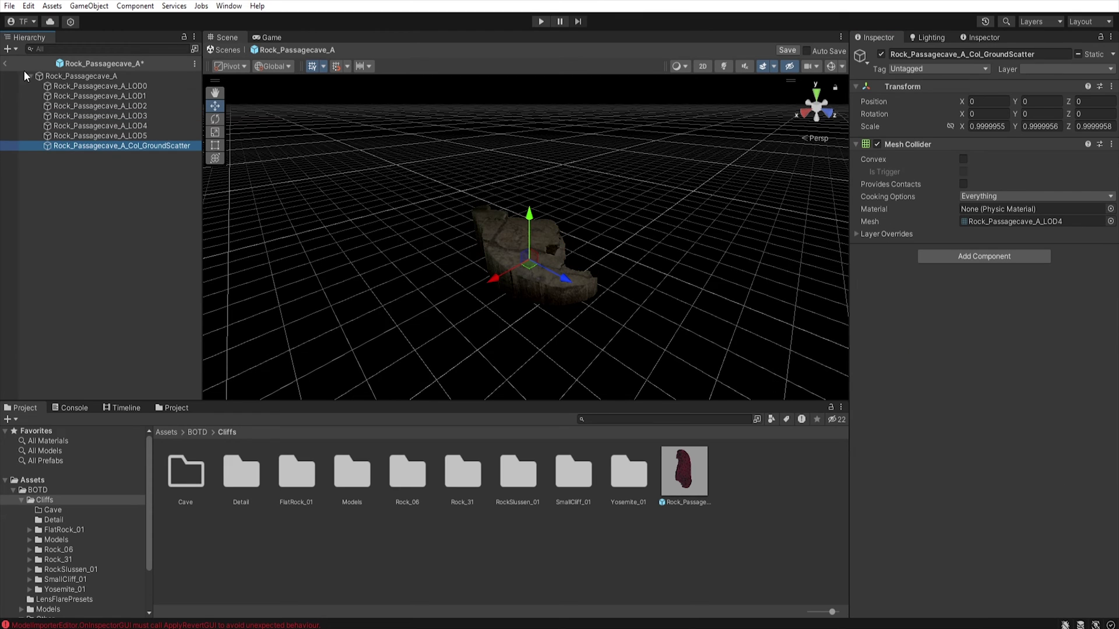
left_click(5, 63)
left_click(544, 340)
left_click(677, 455)
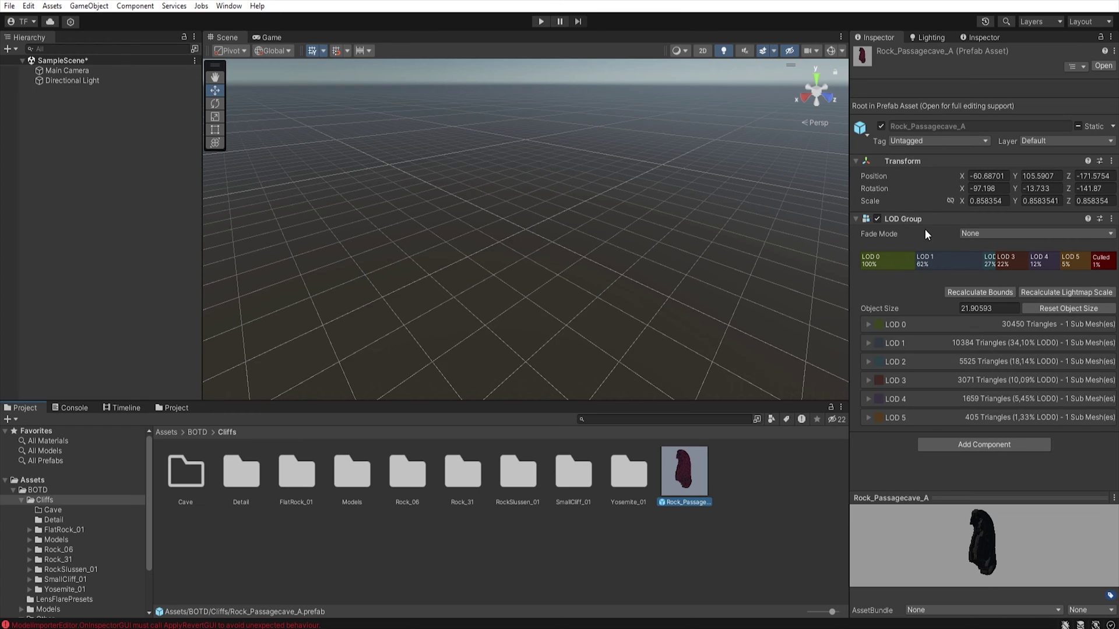
Move the FlatRock_01 model from Detail/FlatRock_01 into the Models folder
left_click(59, 520)
left_click(69, 530)
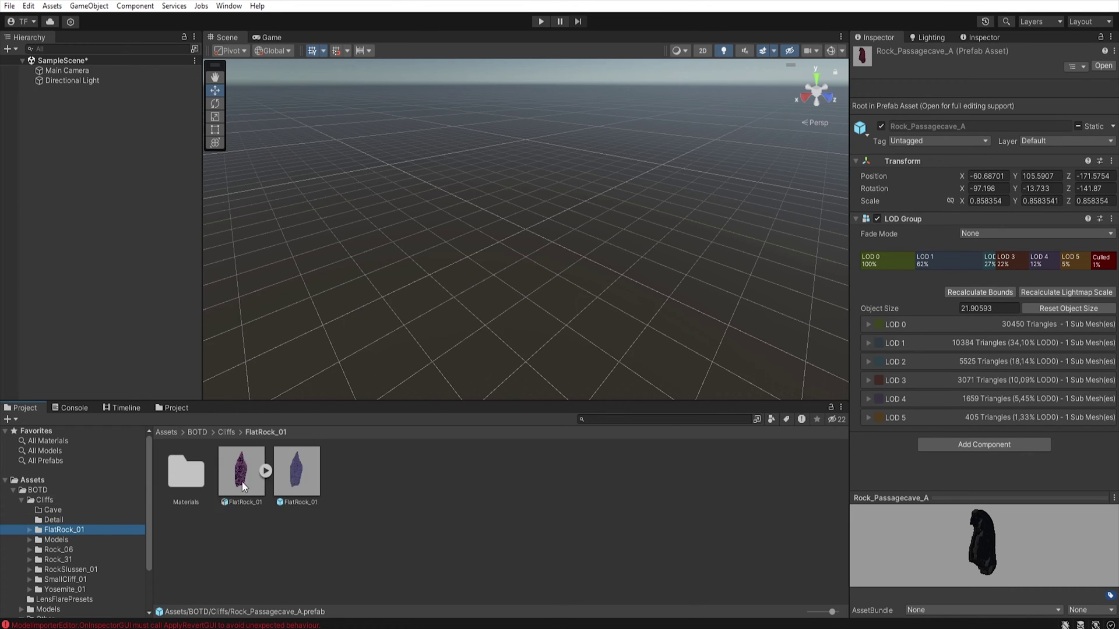
left_click(255, 467)
left_click(190, 473, "ctrl")
left_click_drag(187, 486, 68, 538)
left_click(257, 477)
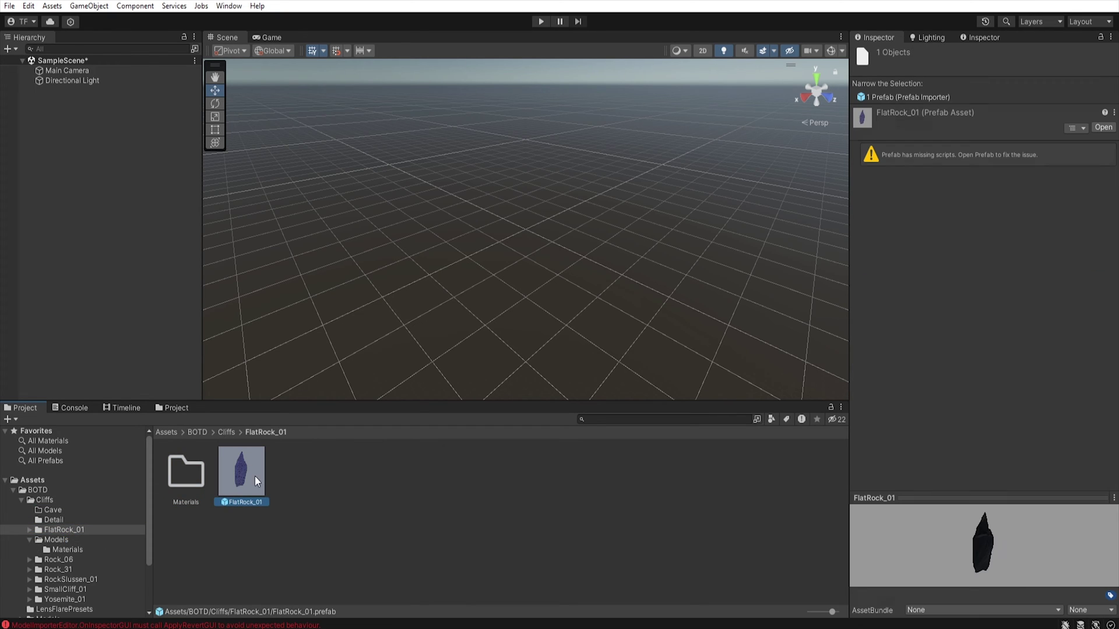
Open the FlatRock_01 prefab in Cliffs and inspect its LOD children
left_click(45, 500)
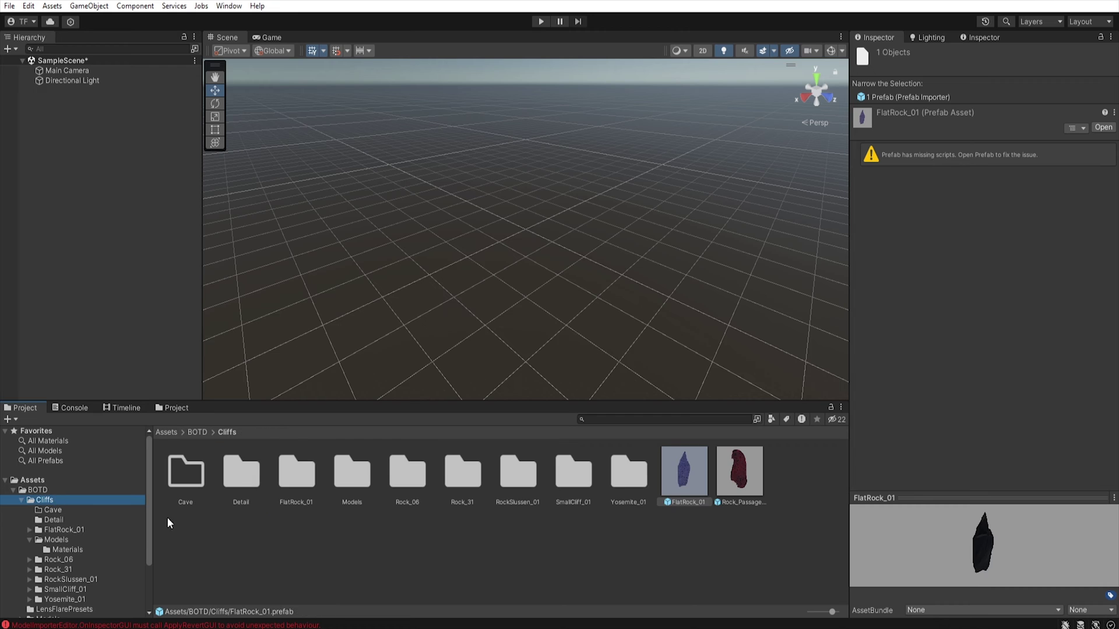
double_click(694, 470)
left_click(87, 86)
left_click(116, 115, "shift")
left_click(115, 102)
left_click(122, 88)
Remove the missing scripts from LOD1 and LOD2 and save the FlatRock_01 prefab
left_click(84, 96)
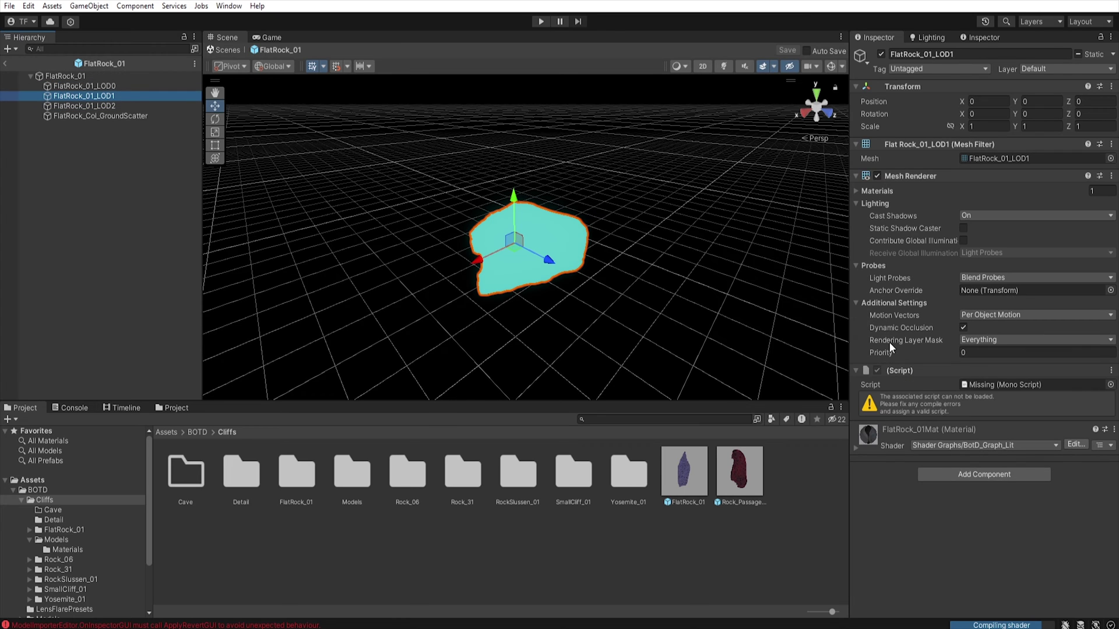
right_click(917, 369)
left_click(995, 400)
left_click(123, 109)
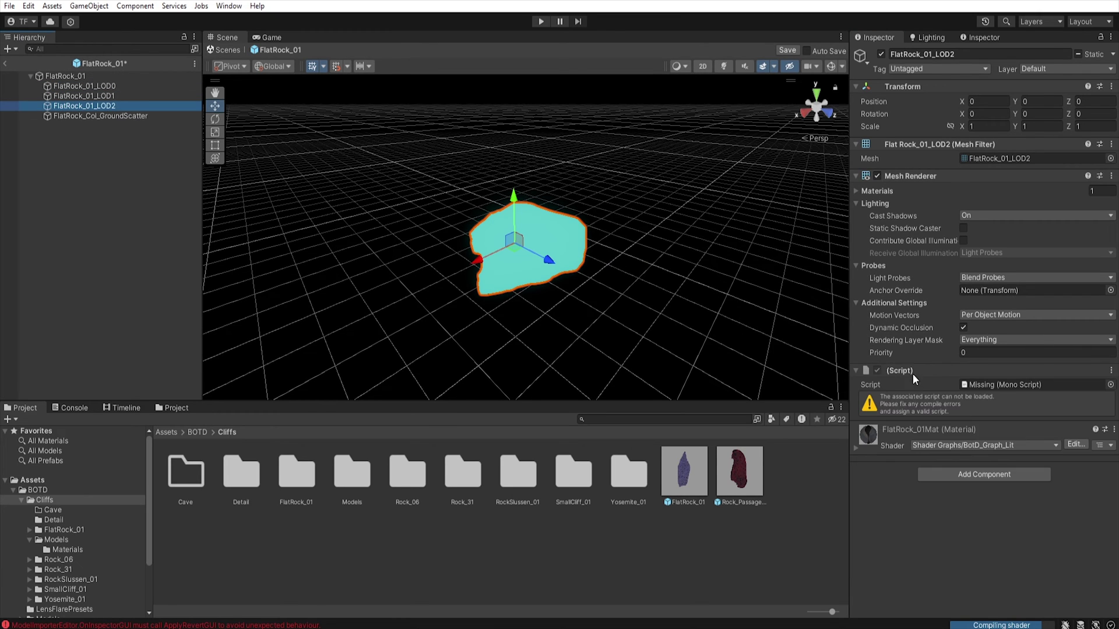
right_click(917, 373)
left_click(991, 396)
left_click(96, 116)
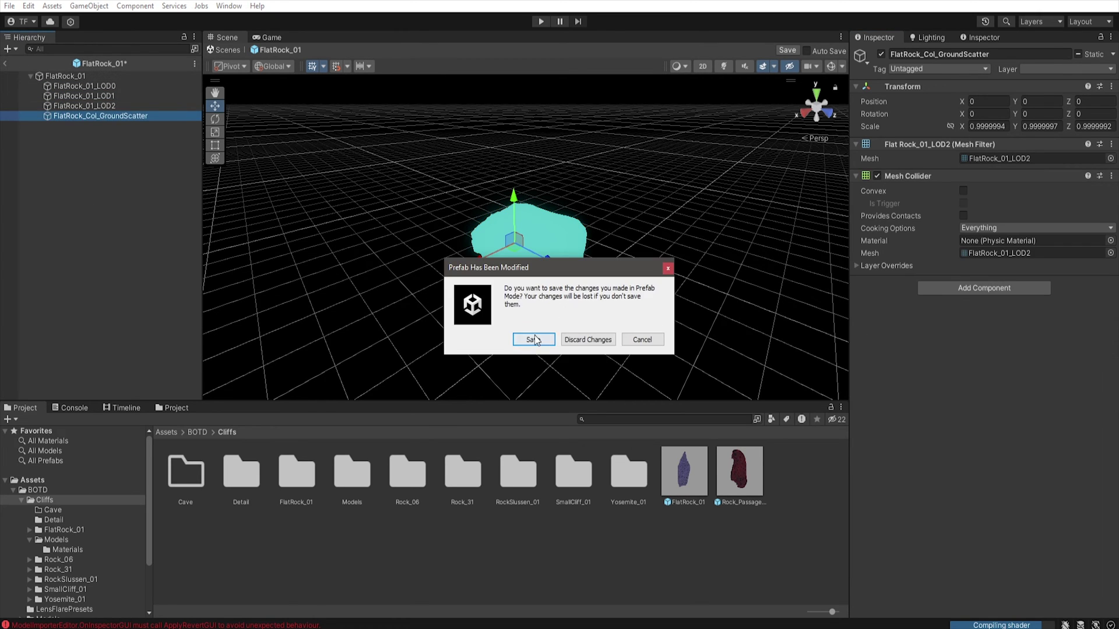
left_click(535, 340)
Delete the emptied FlatRock_01 folder
left_click(64, 530)
left_click(65, 540)
right_click(63, 529)
left_click(99, 232)
left_click(591, 340)
left_click(58, 550)
Move the Rock_06 prefabs into Cliffs and delete the emptied Rock_06 folder
key("ctrl+a")
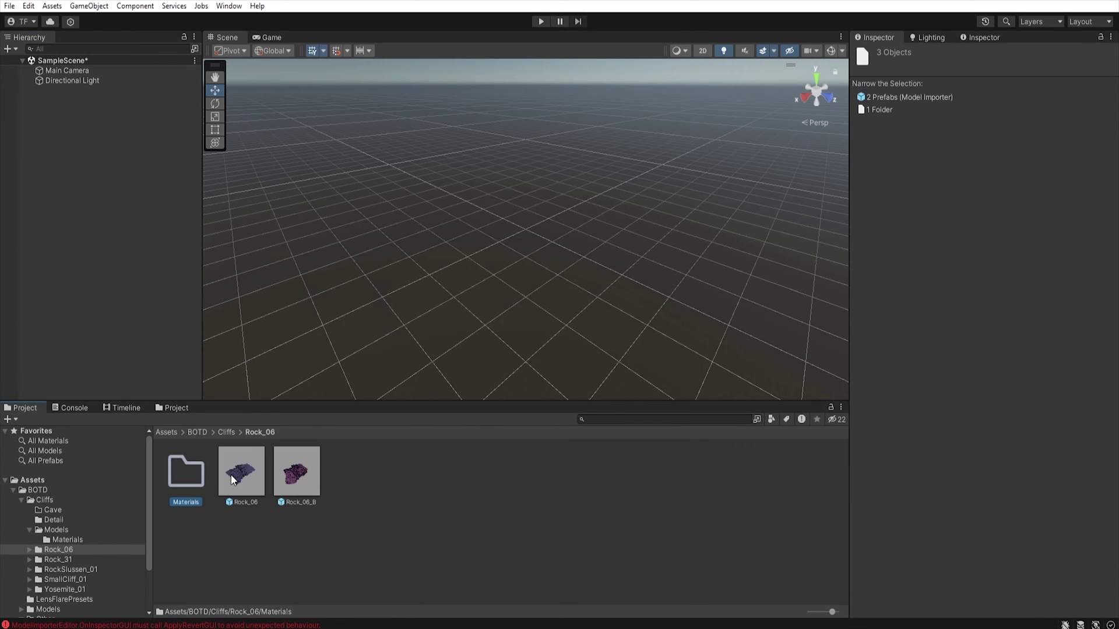
left_click(186, 471, "ctrl")
left_click_drag(242, 471, 58, 501)
left_click(45, 501)
left_click(739, 471)
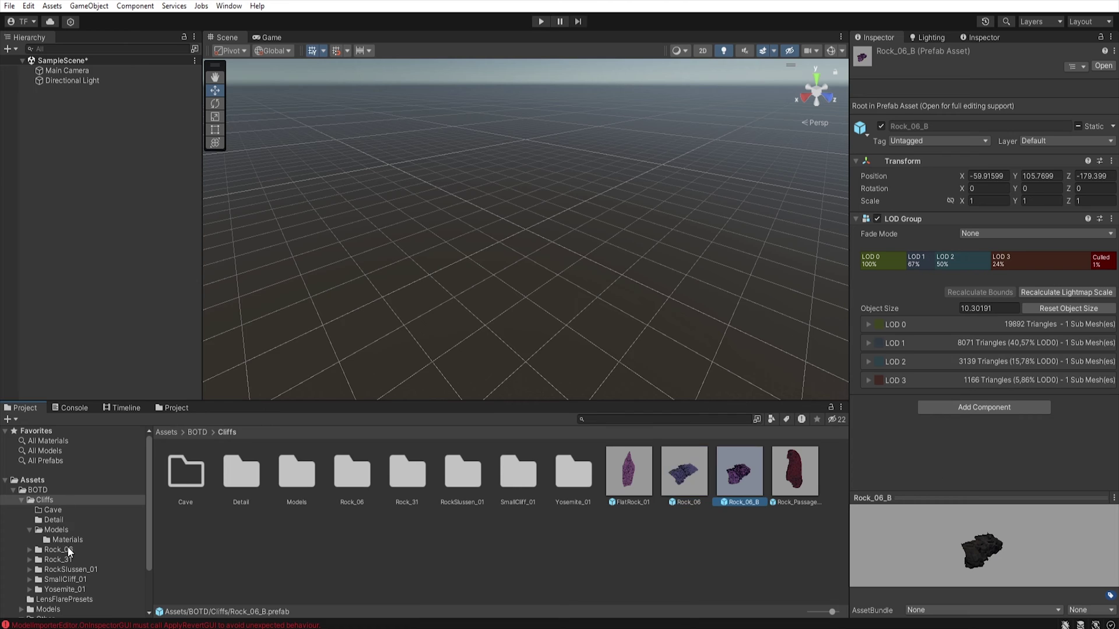
left_click(64, 550)
key("shift+Delete")
Move Rock_31 models into Models and its prefabs into Cliffs, then delete Rock_31
left_click(70, 550)
key("ctrl+a")
left_click_drag(184, 484, 56, 529)
left_click(242, 471)
left_click(353, 471, "shift")
left_click_drag(297, 471, 58, 500)
left_click(44, 500)
left_click(814, 471)
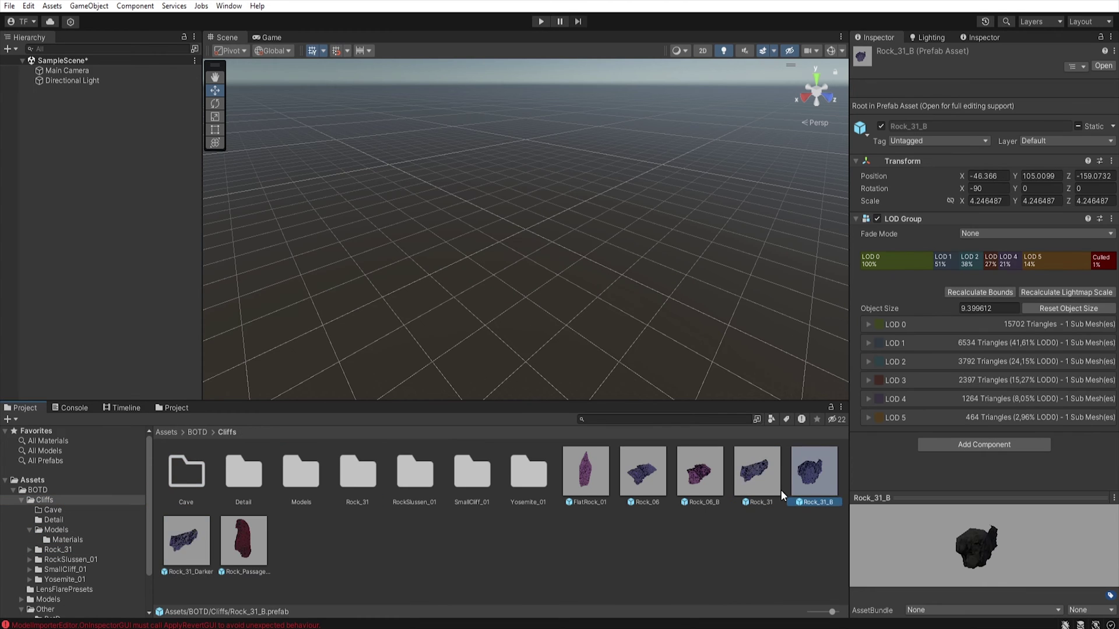
left_click(68, 550)
key("shift+Delete")
Move the RockSlussen_01 assets into Cliffs and delete the RockSlussen_01 folder
left_click(67, 550)
key("ctrl+a")
left_click_drag(242, 471, 68, 498)
left_click(254, 549)
left_click(585, 471)
left_click(70, 550)
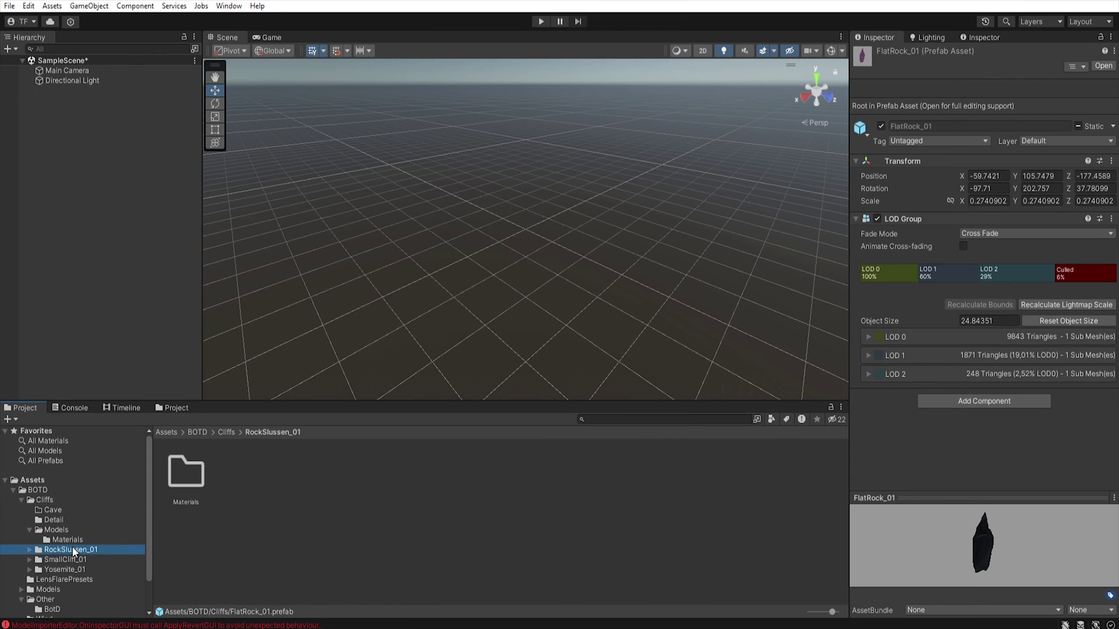
key("shift+Delete")
Move the three SmallCliff prefabs into Cliffs and delete the SmallCliff_01 folder
left_click(68, 549)
left_click_drag(268, 518, 44, 500)
left_click(45, 500)
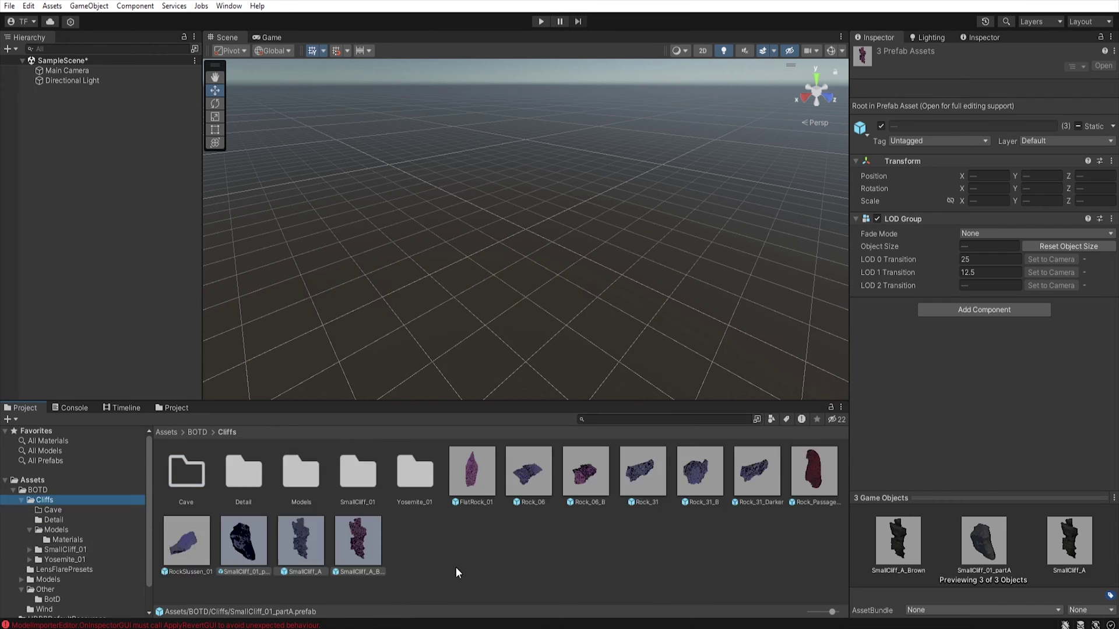
left_click(353, 544)
key("shift+Delete")
Move both Cliff_01 prefabs from Yosemite_01 into Cliffs and delete Yosemite_01
left_click(64, 549)
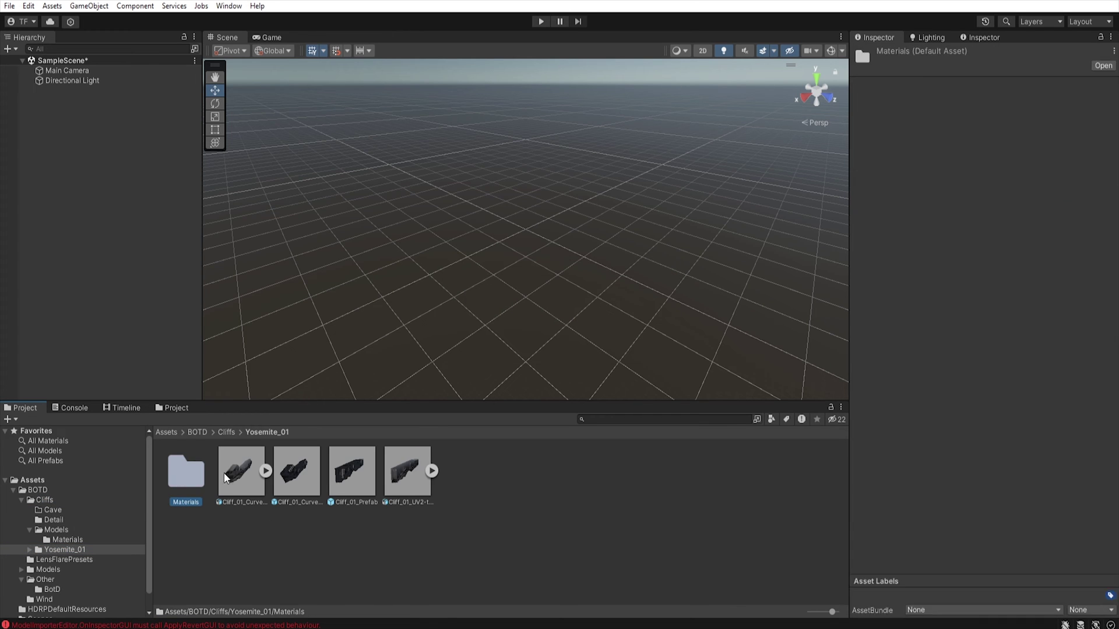
left_click(242, 493, "shift")
left_click_drag(242, 492, 44, 500)
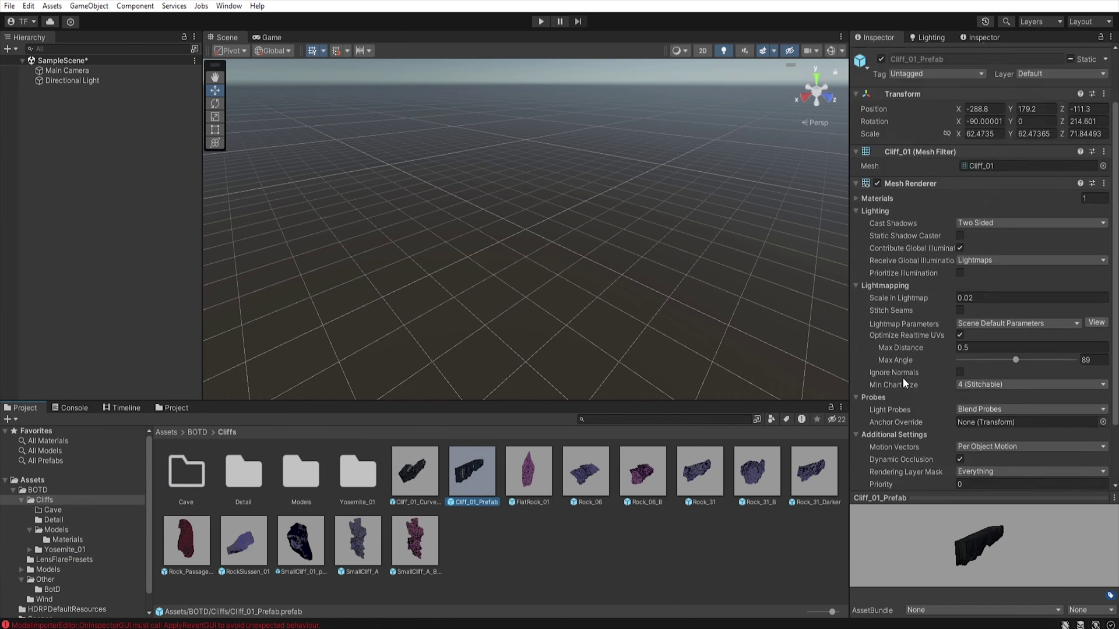
left_click(64, 550)
key("shift+Delete")
Delete the Cave and Detail folders and review the prefabs now in Cliffs
left_click(59, 525)
left_click(25, 513, "shift")
key("shift+Delete")
left_click(300, 471)
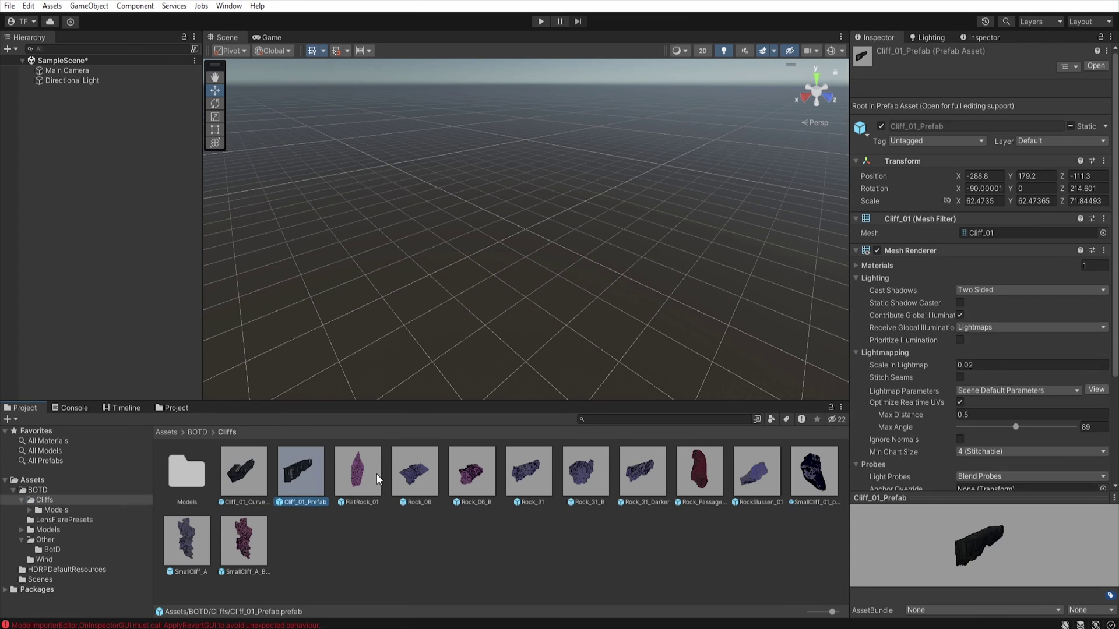
left_click(586, 471)
left_click(243, 541)
Clear the missing script from the Roots_System prefab and check the sticks_debris prefabs
double_click(51, 504)
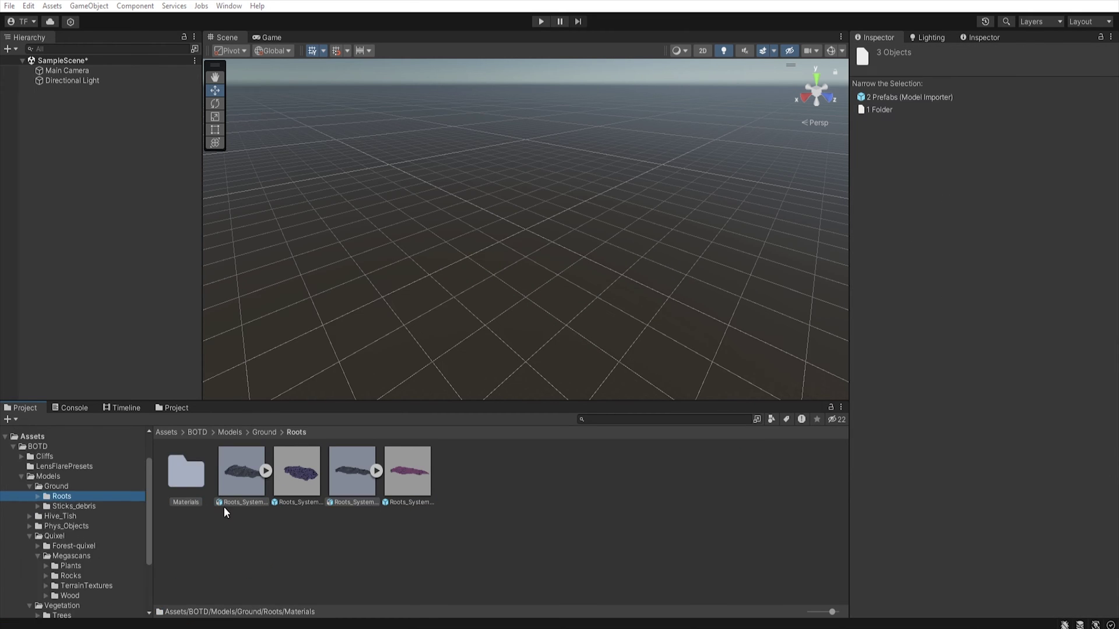
left_click(229, 476)
left_click(302, 466, "shift")
double_click(302, 466)
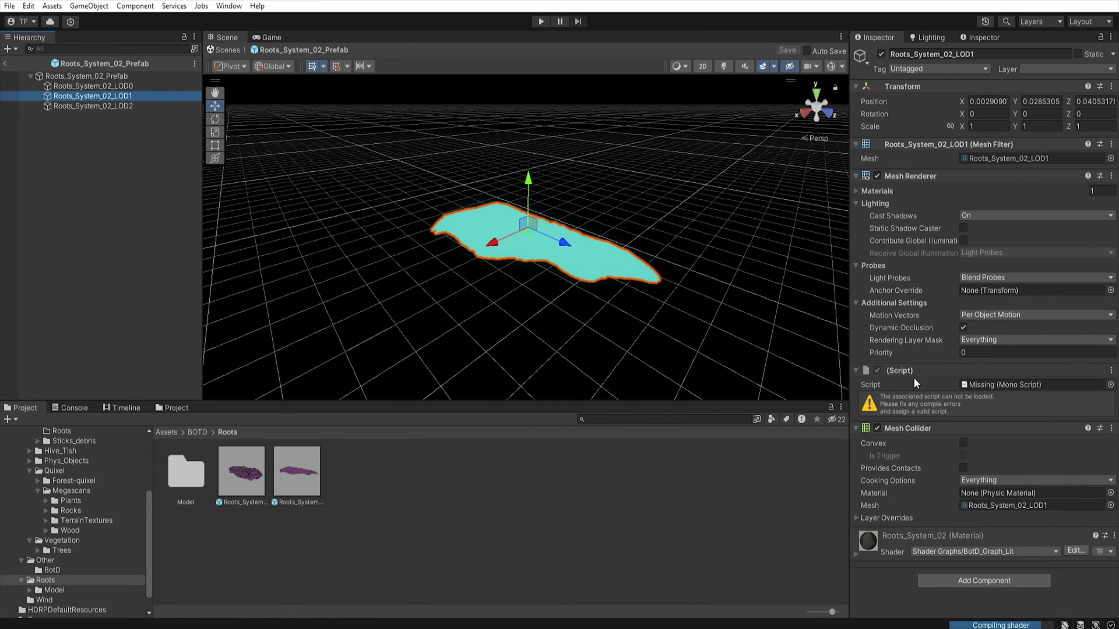
right_click(916, 383)
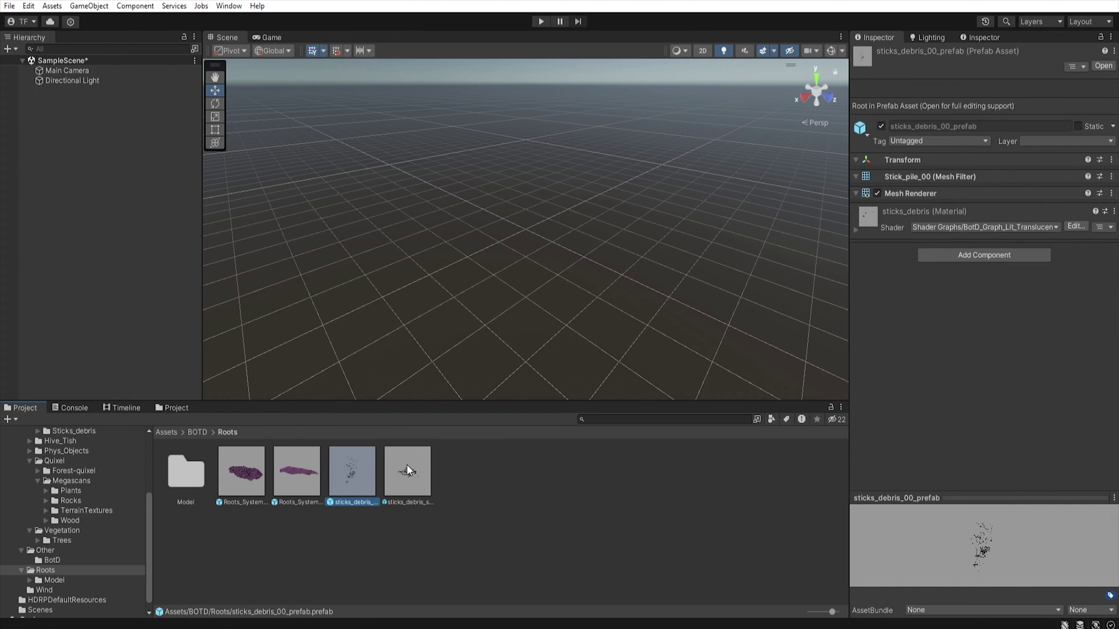
double_click(407, 471)
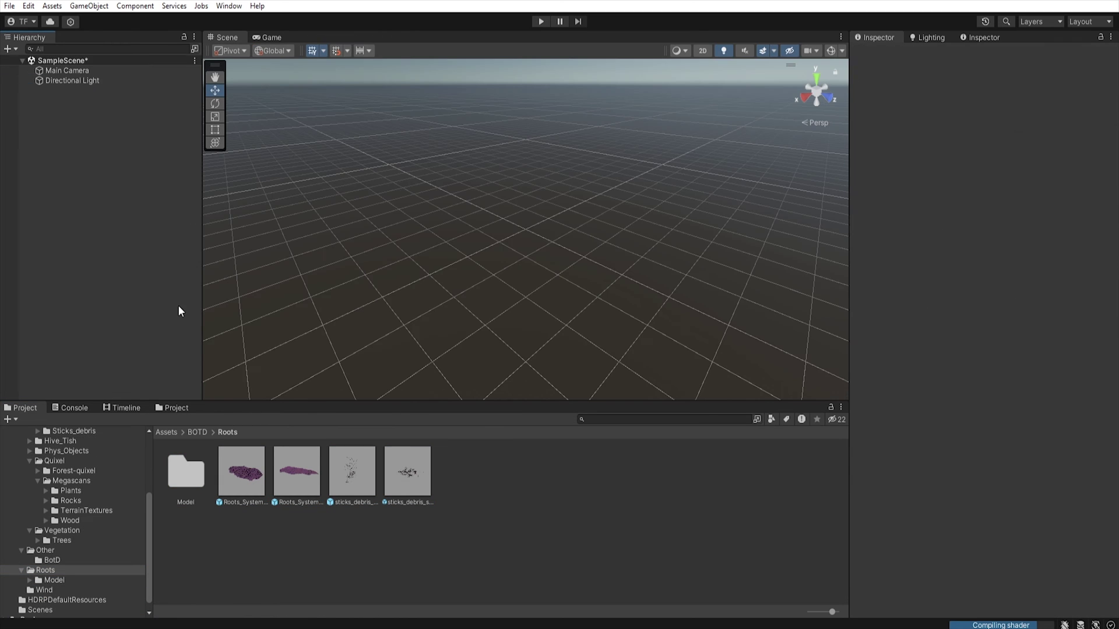
left_click(352, 471)
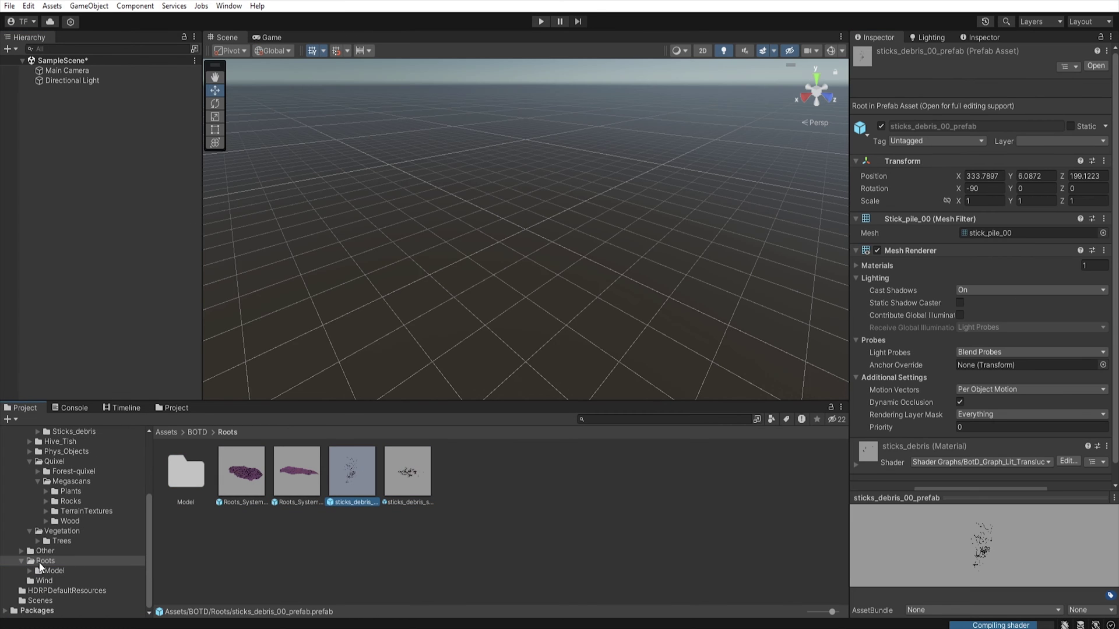
Remove the missing script from pinecones_phys, then open sticks_02_phys_colliders for editing
left_click(73, 481)
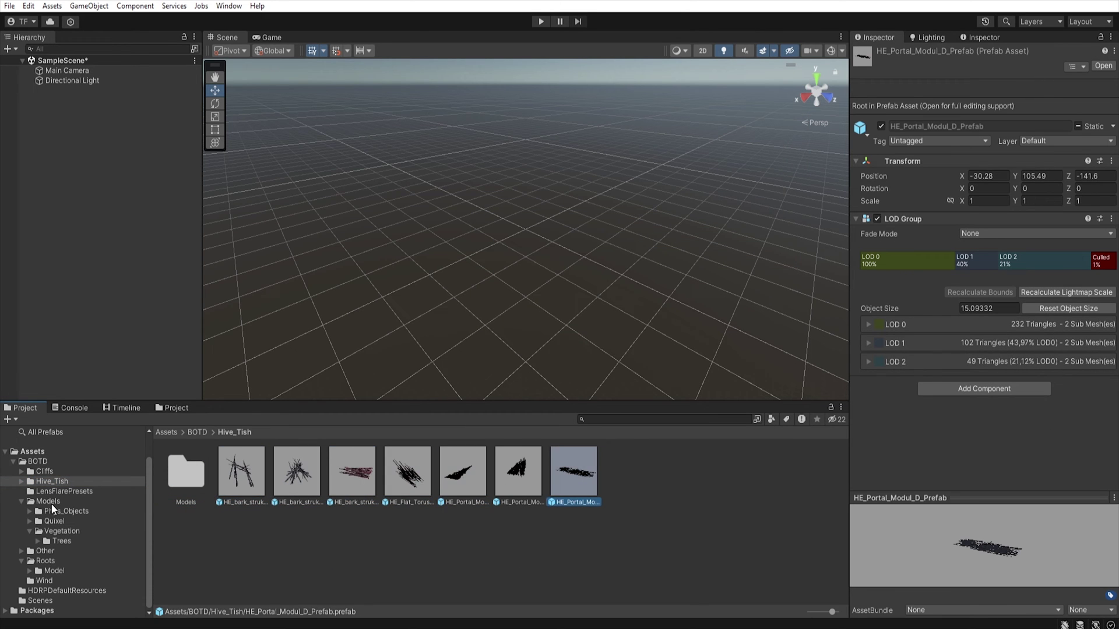
left_click(79, 521)
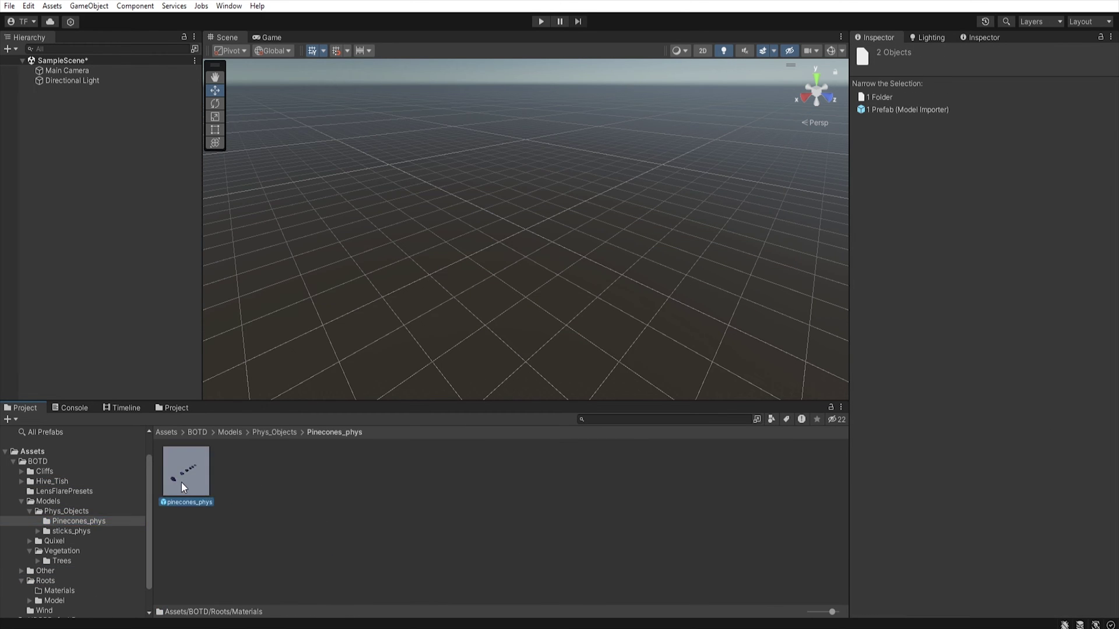
double_click(180, 482)
right_click(901, 145)
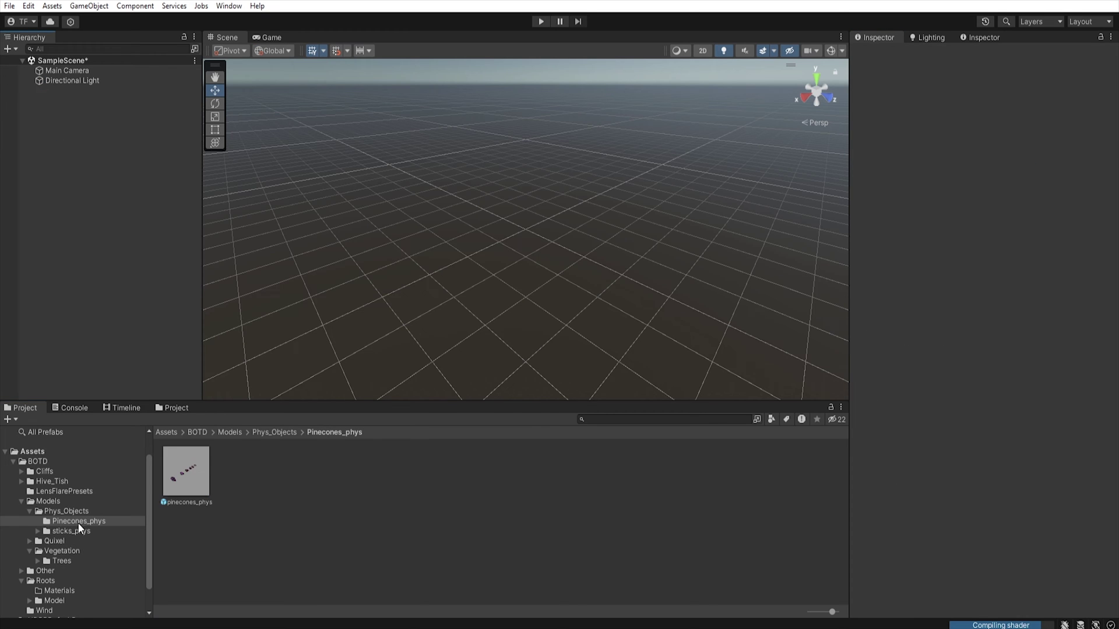
left_click(71, 531)
left_click(66, 591)
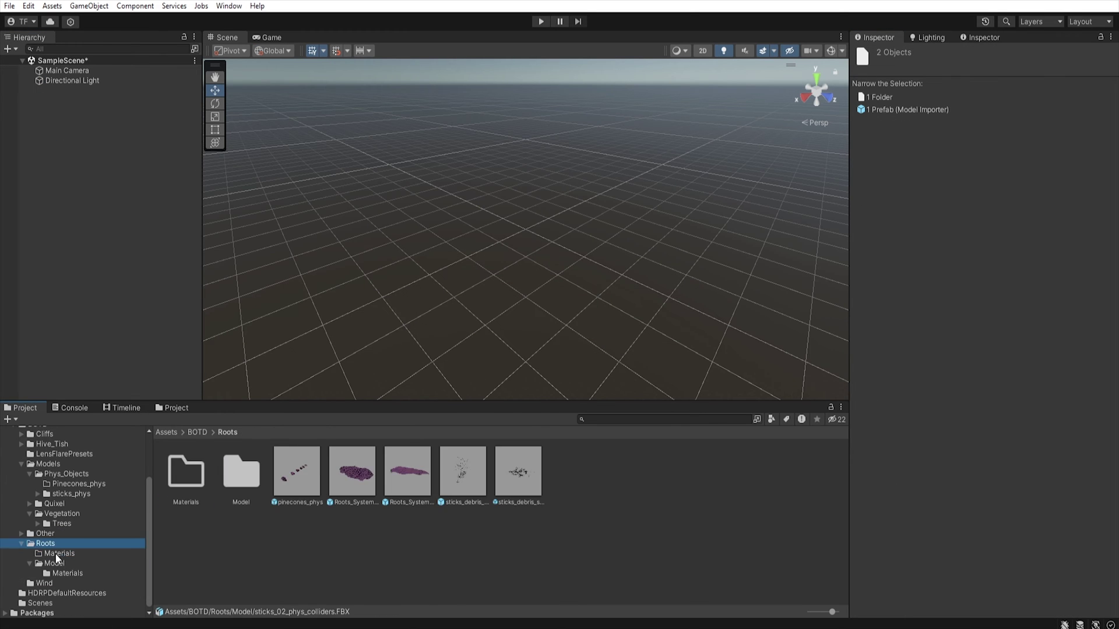
double_click(242, 471)
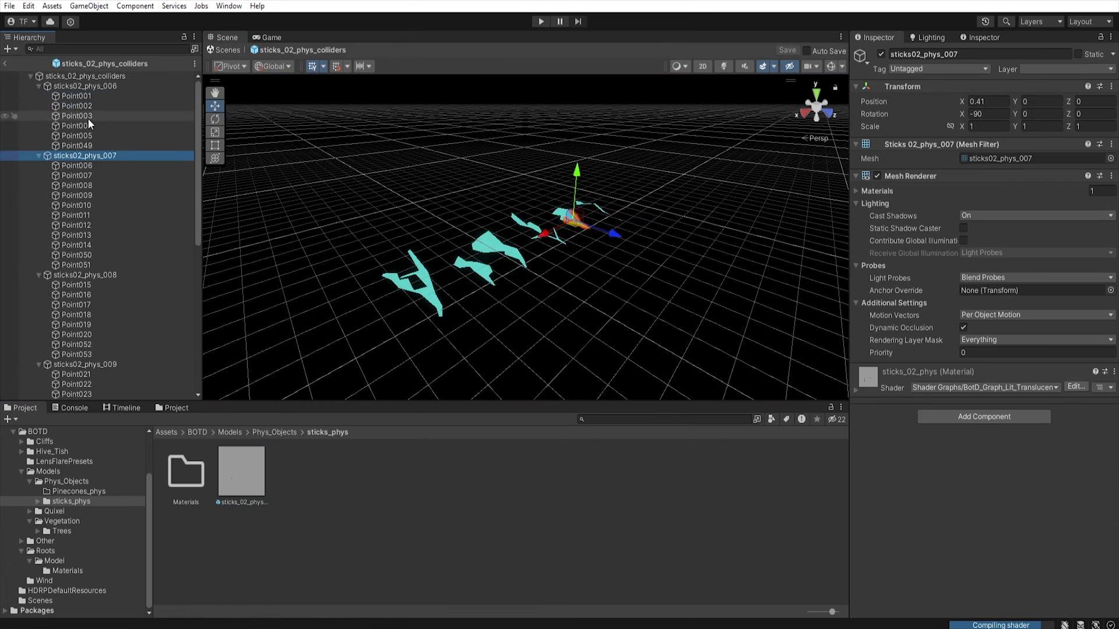
Inspect the sticks_02_phys_colliders collider group and a single collider point's settings
left_click(87, 364)
scroll(106, 276, "down", 6)
left_click(99, 251)
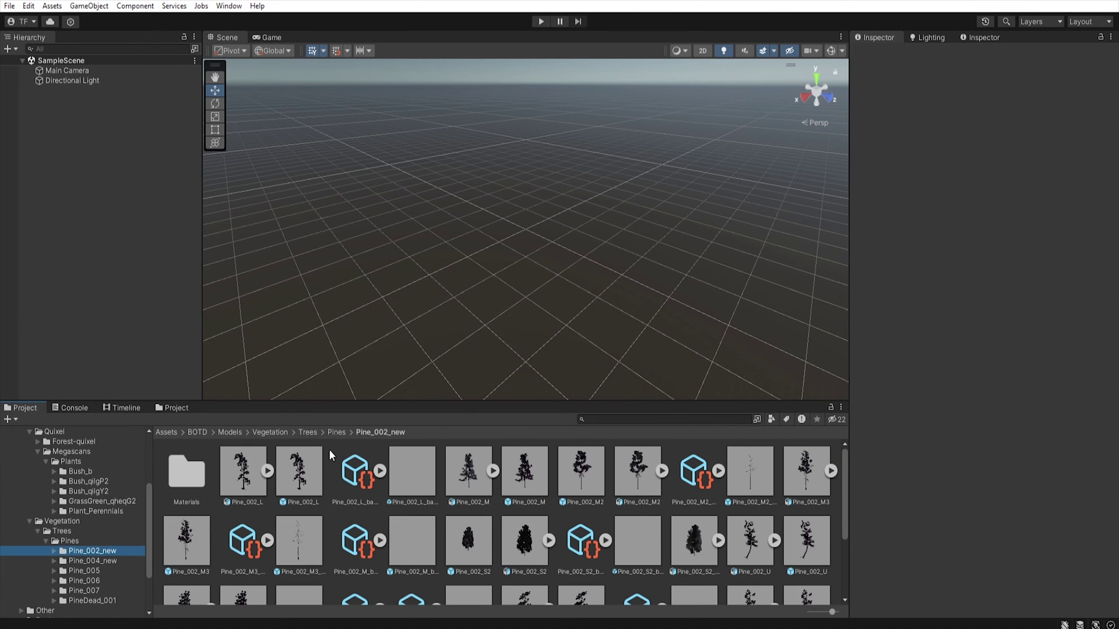
Browse the Pine_002_new prefabs, previewing Pine_002_L and the baked hierarchy pine without placing them
left_click(297, 474)
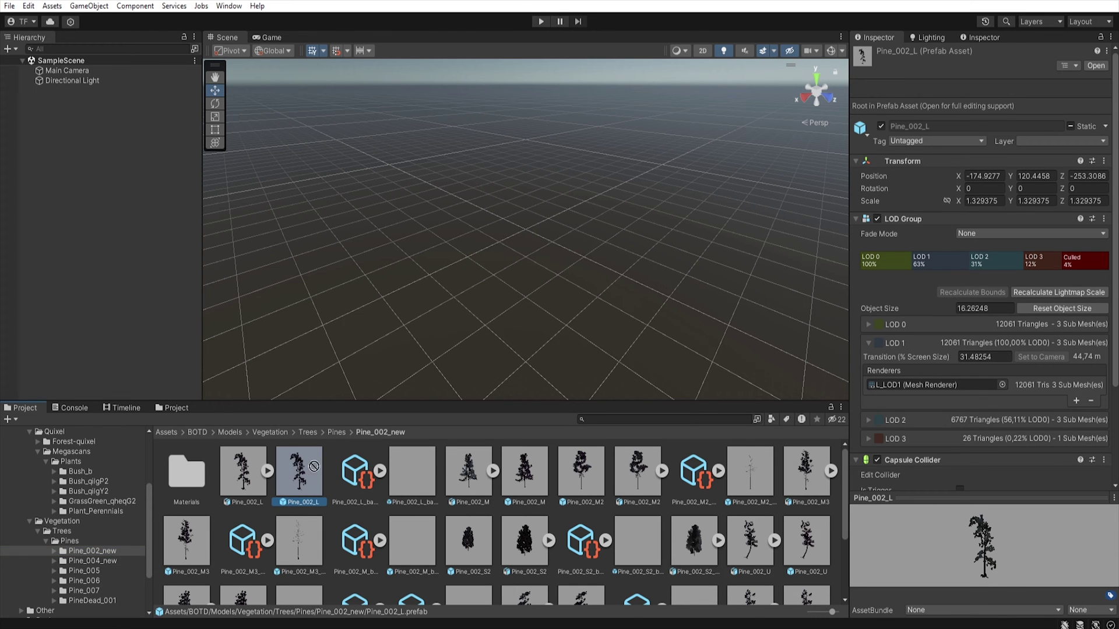
mouse_move(318, 457)
left_mouse_down()
mouse_move(432, 296)
mouse_move(314, 446)
left_mouse_up()
left_click_drag(412, 469, 481, 306)
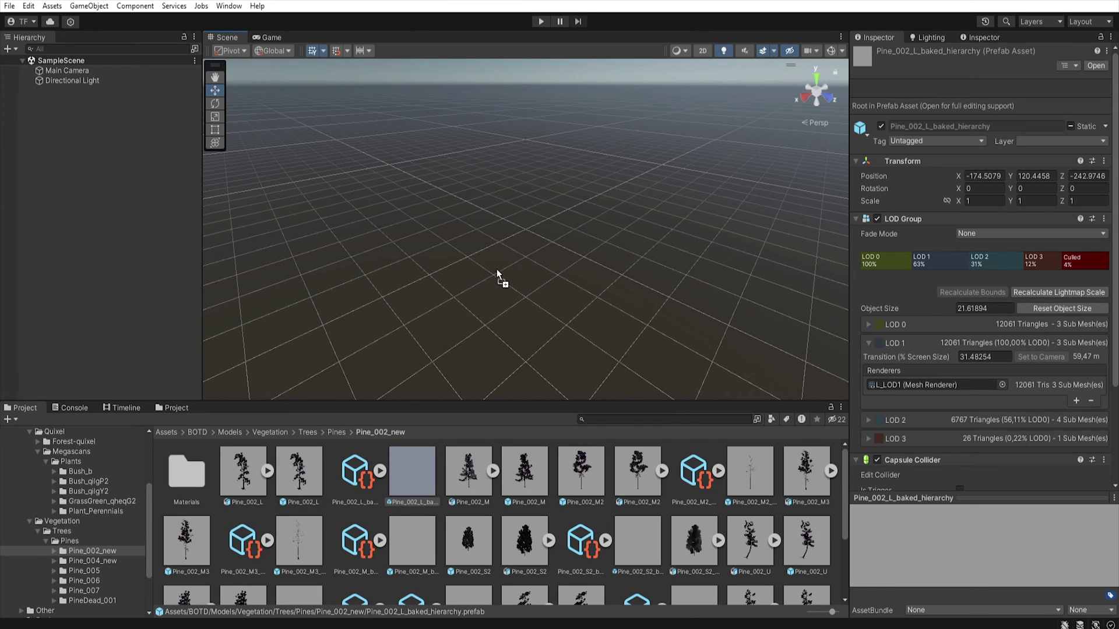
left_click_drag(506, 268, 410, 461)
scroll(73, 524, "down", 1)
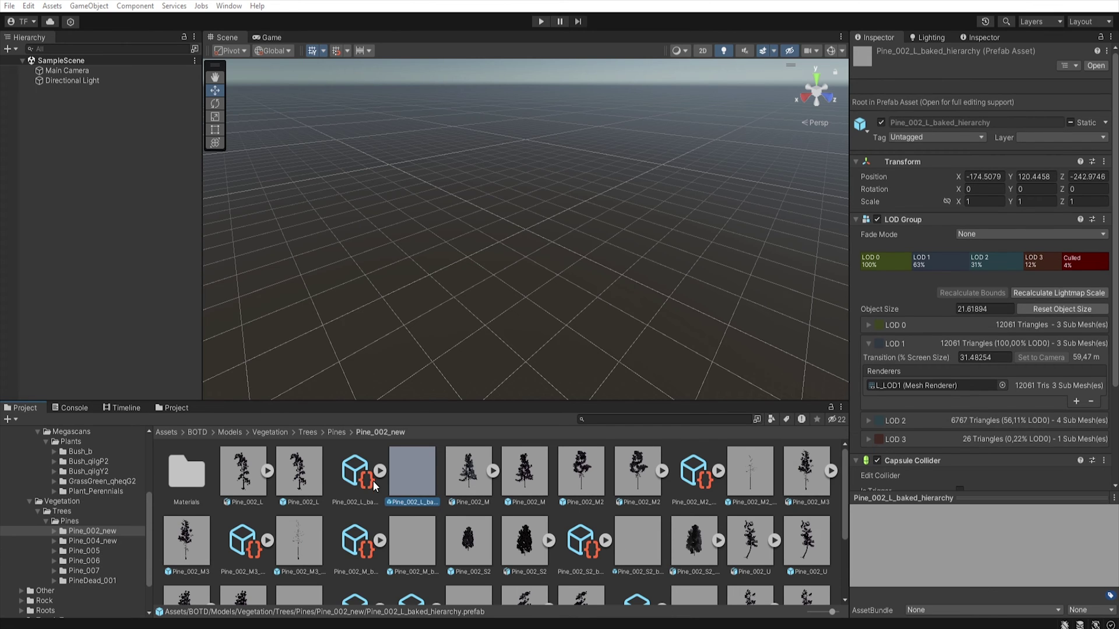
scroll(85, 517, "down", 2)
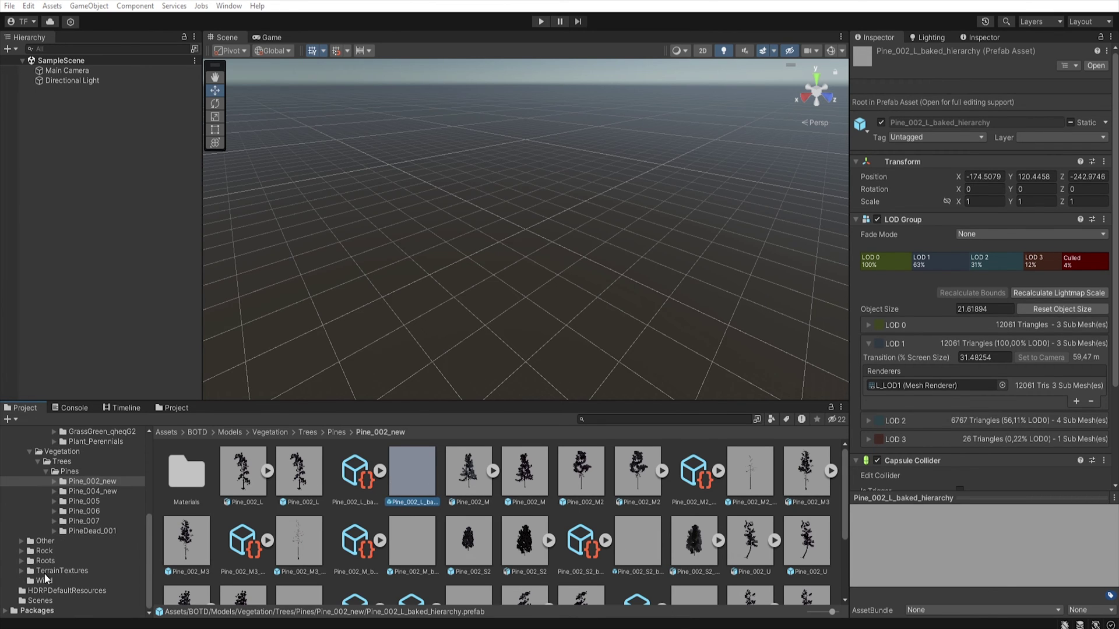
Create a prefab named Wind in the BOTD Wind folder and attach the WindControl script
left_click(44, 581)
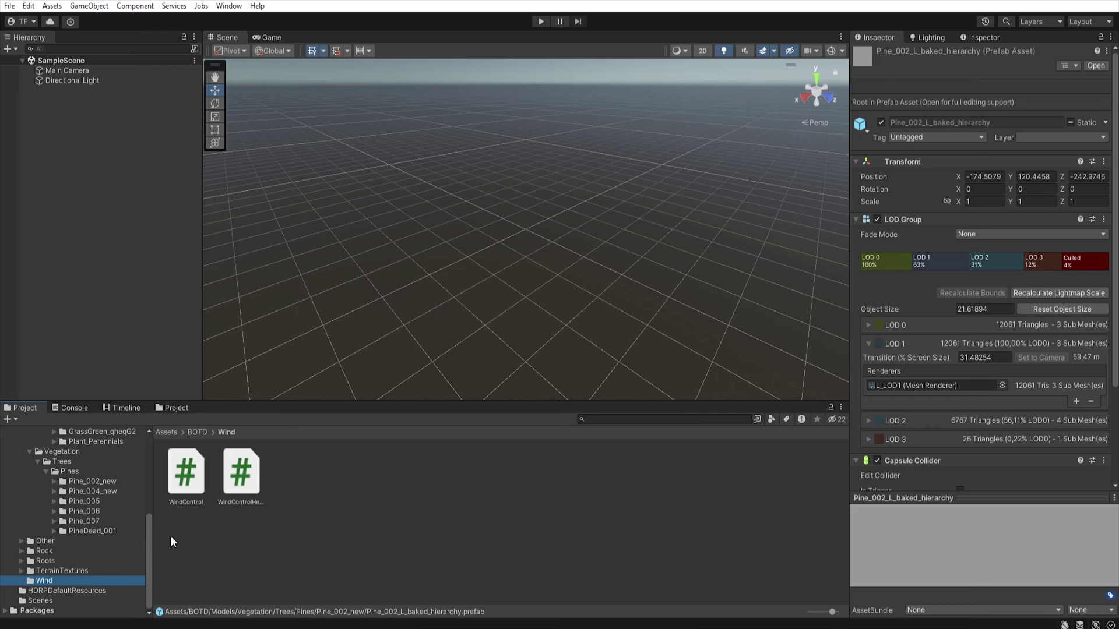
right_click(299, 517)
mouse_move(437, 182)
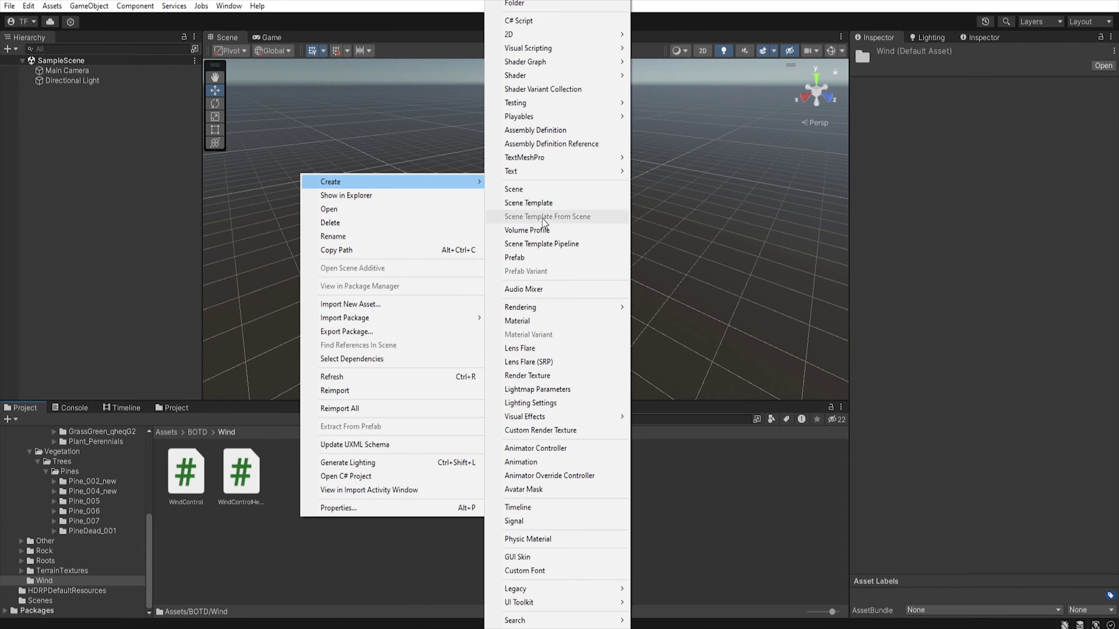
left_click(570, 260)
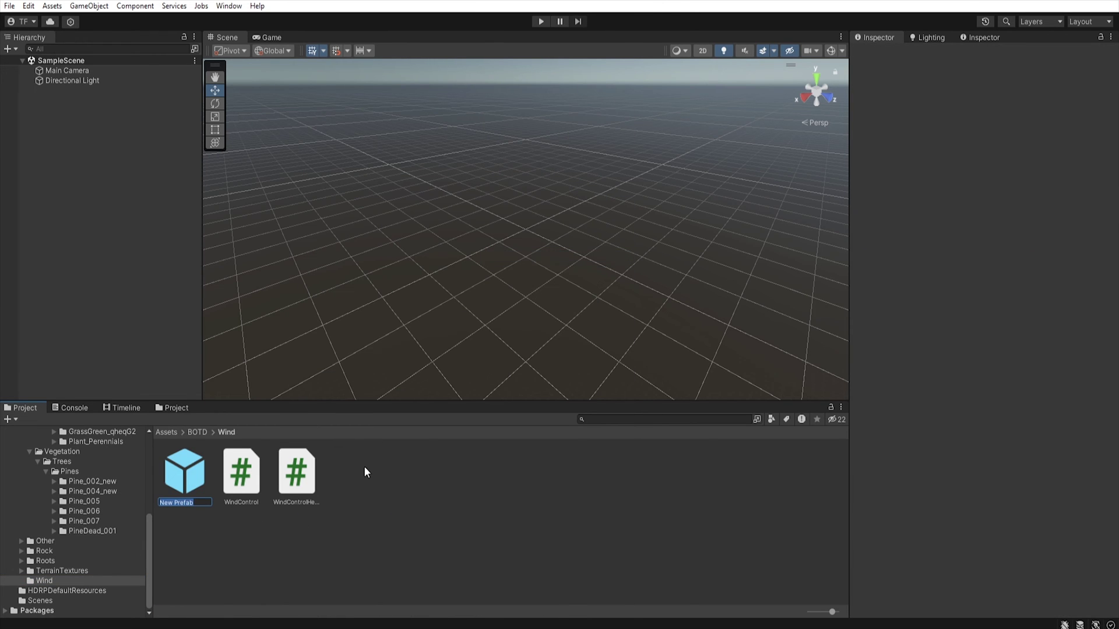
type("Wind")
key("Return")
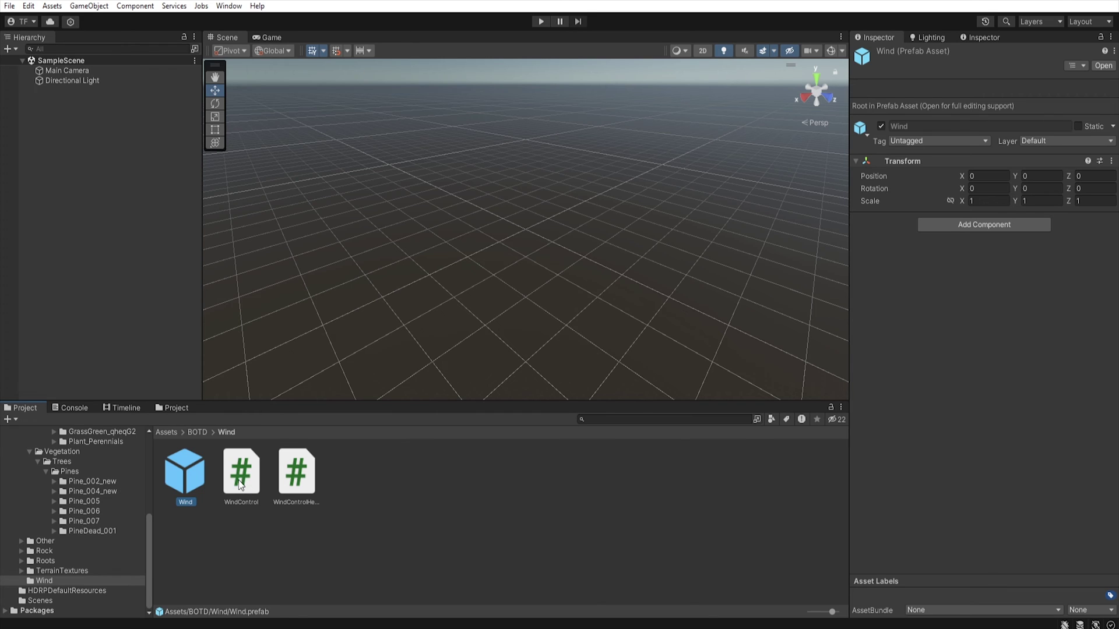
left_click_drag(239, 485, 905, 269)
Add an instance of the Wind prefab to the SampleScene hierarchy
left_click_drag(185, 491, 118, 187)
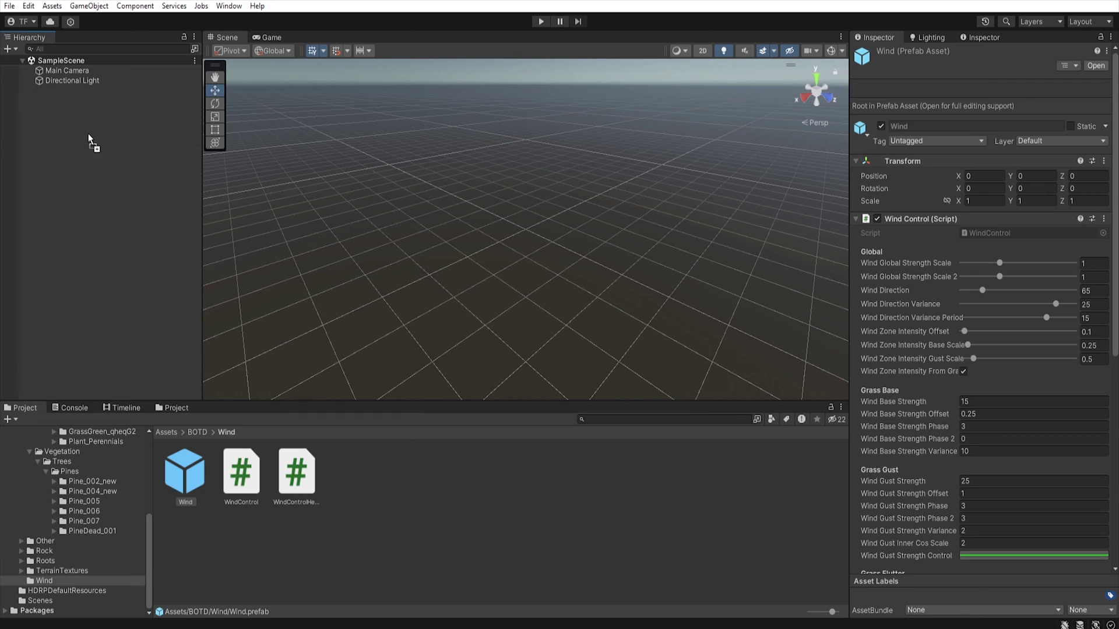
left_click_drag(89, 134, 88, 134)
left_click(82, 479)
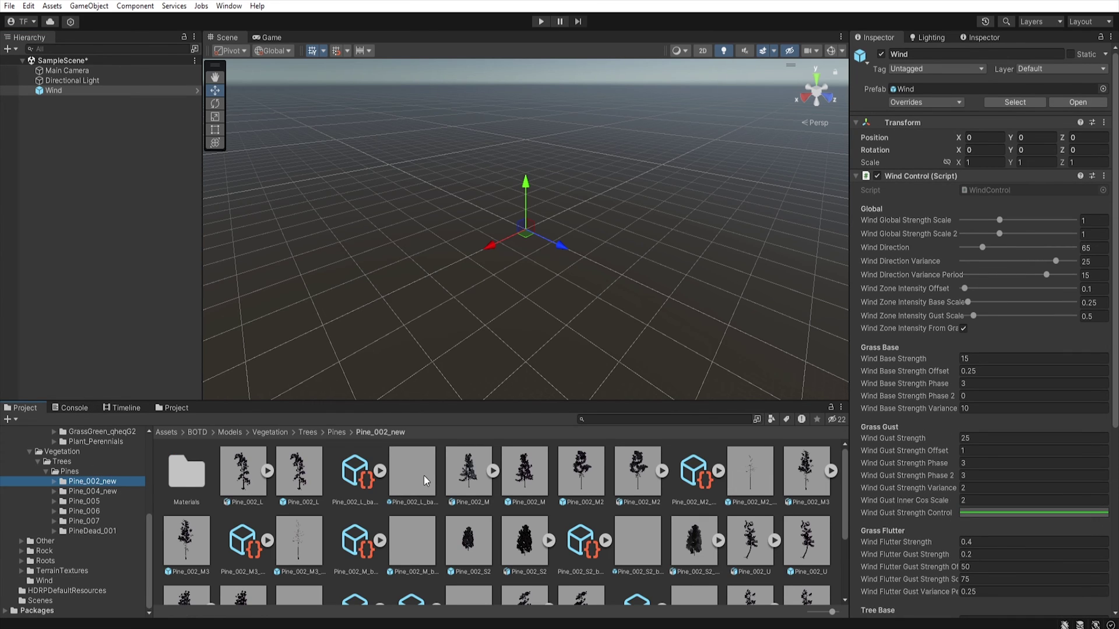
Drop the Pine_002_L_baked_hierarchy pine into the Scene view, then go to the BOTD folder
left_click_drag(414, 472, 480, 349)
left_click(197, 432)
right_click(355, 542)
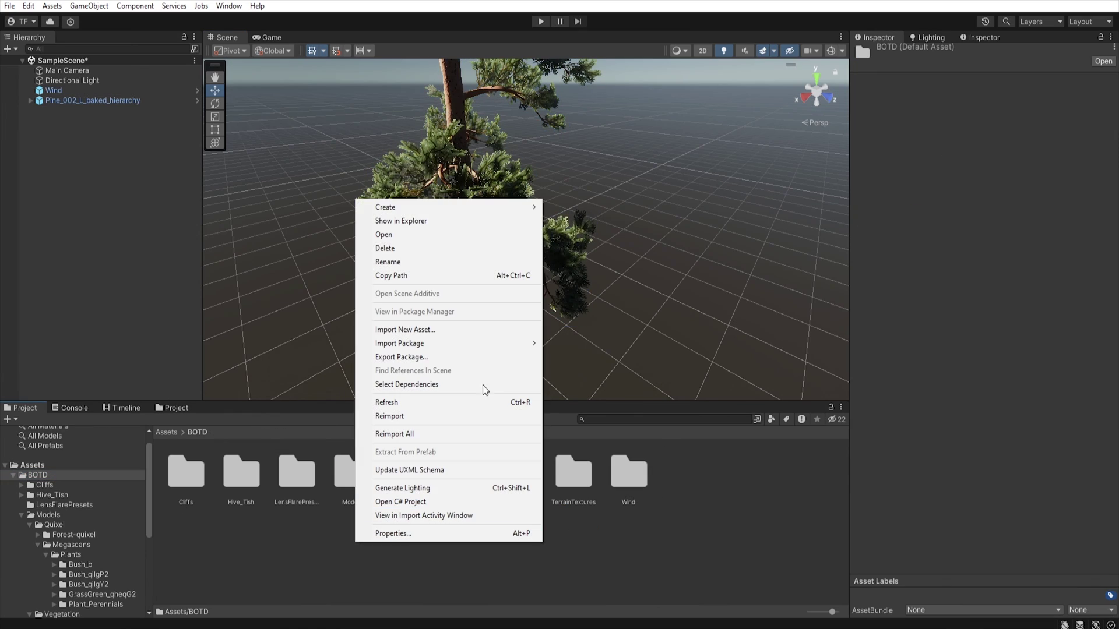
Create a new folder named Tree inside BOTD
mouse_move(492, 211)
left_click(635, 6)
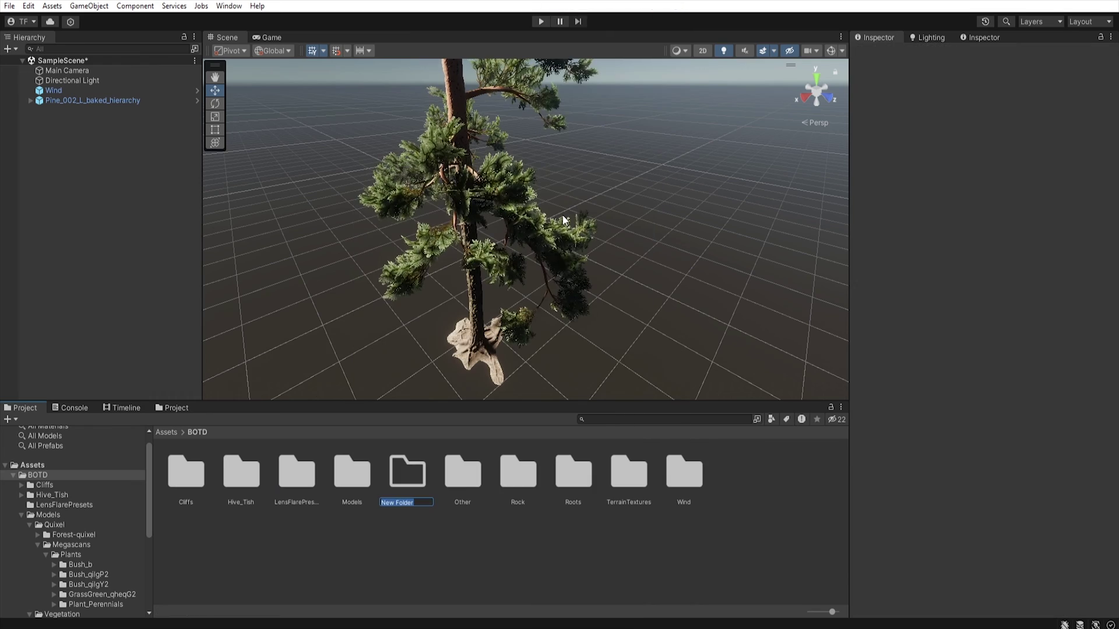
type("Tree")
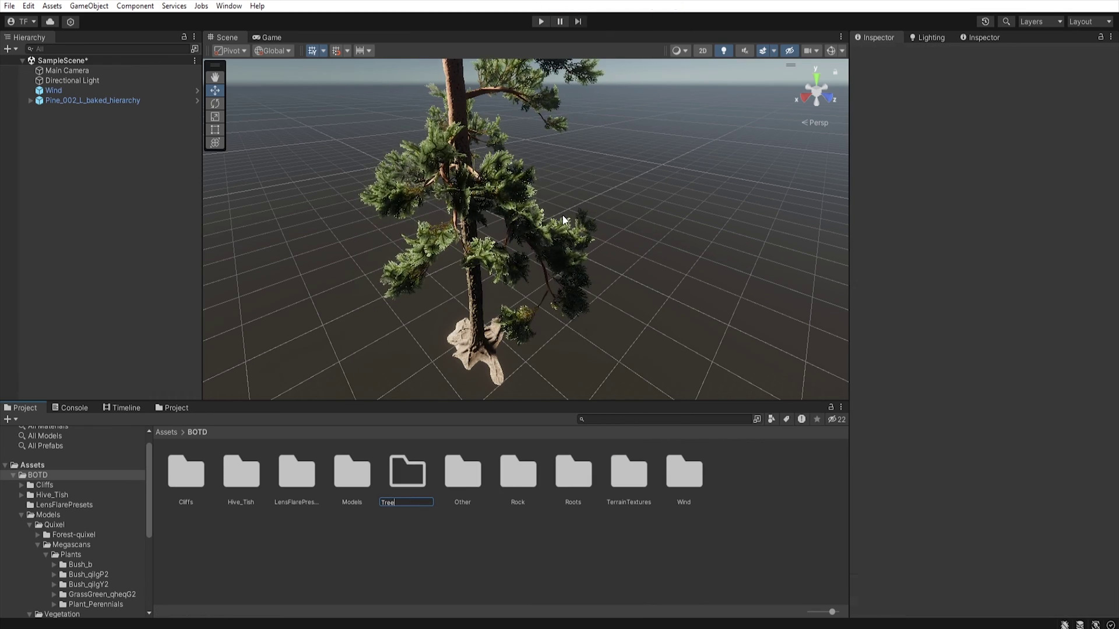
key("Return")
Inside the Tree folder, create a subfolder named Models
double_click(630, 469)
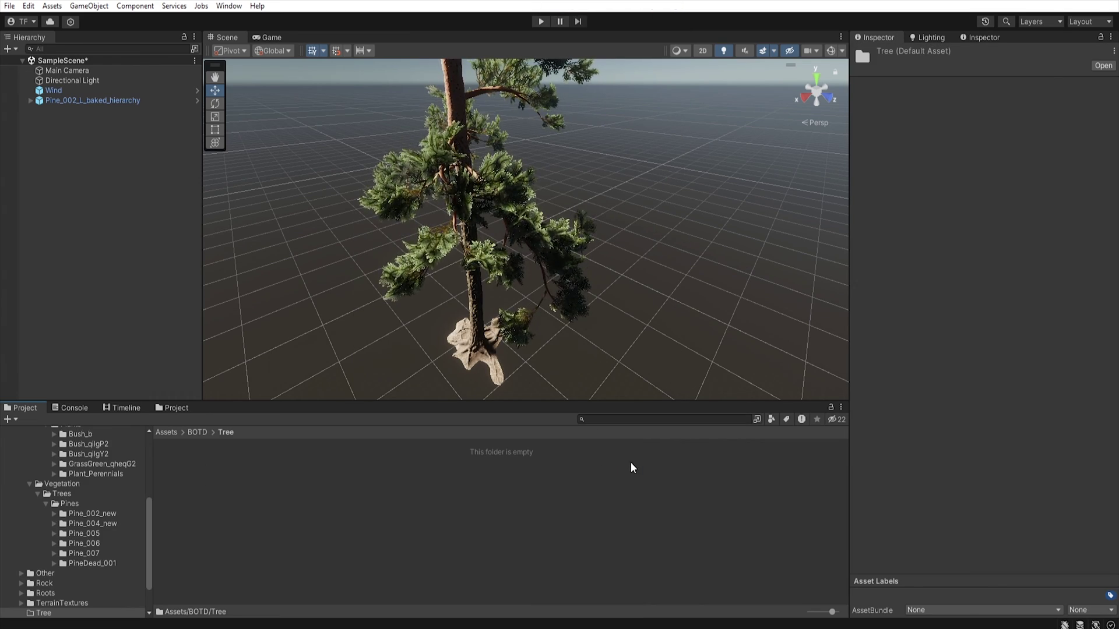
right_click(347, 527)
mouse_move(387, 189)
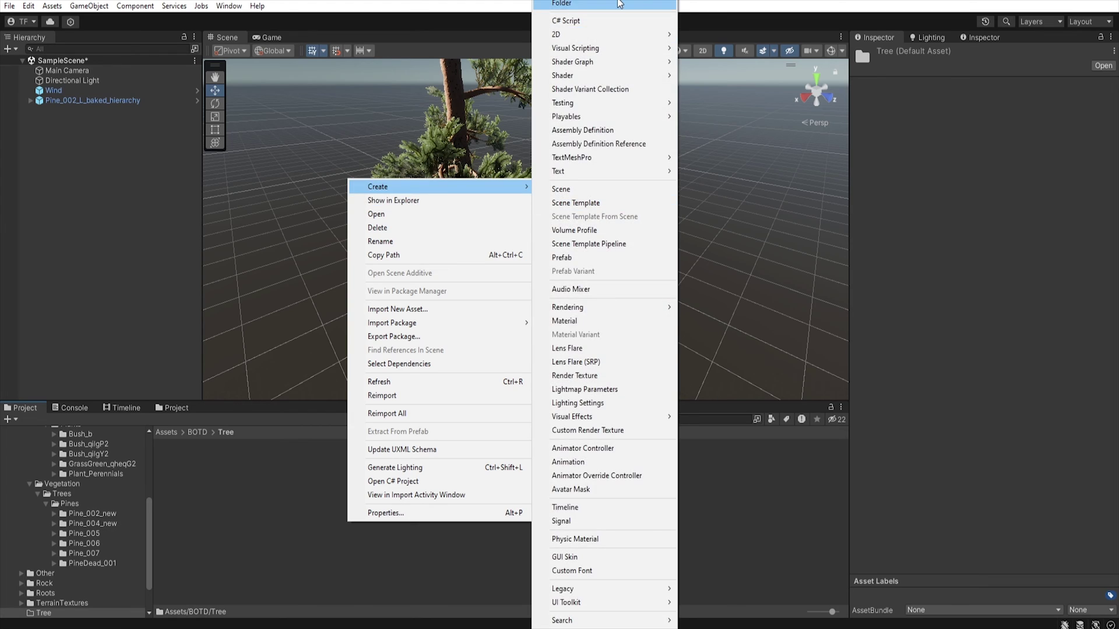
left_click(644, 6)
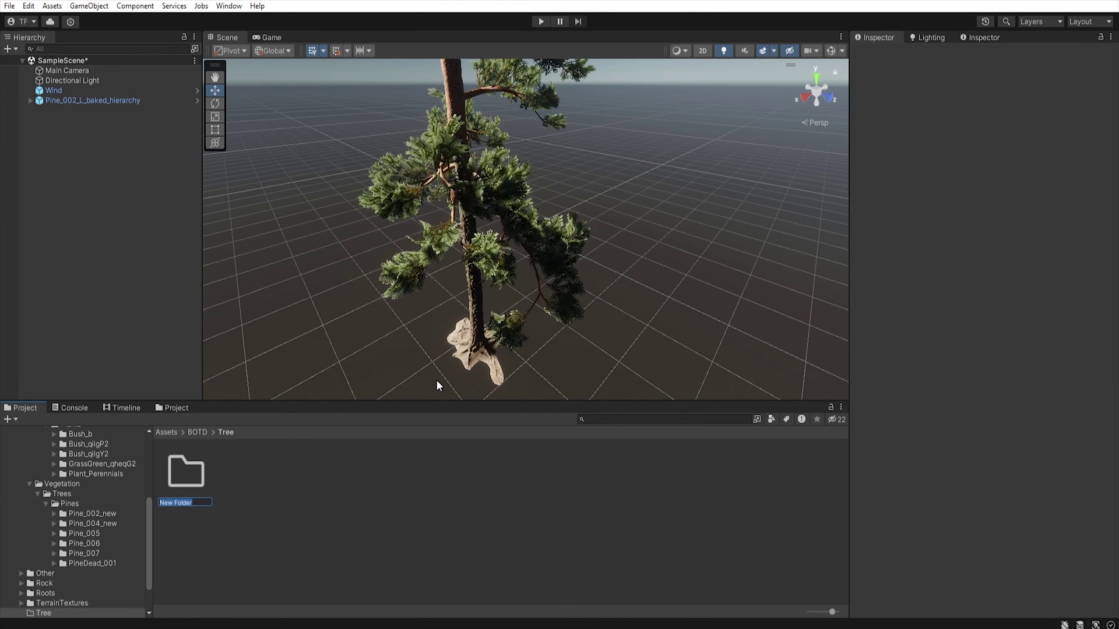
type("Models")
key("Return")
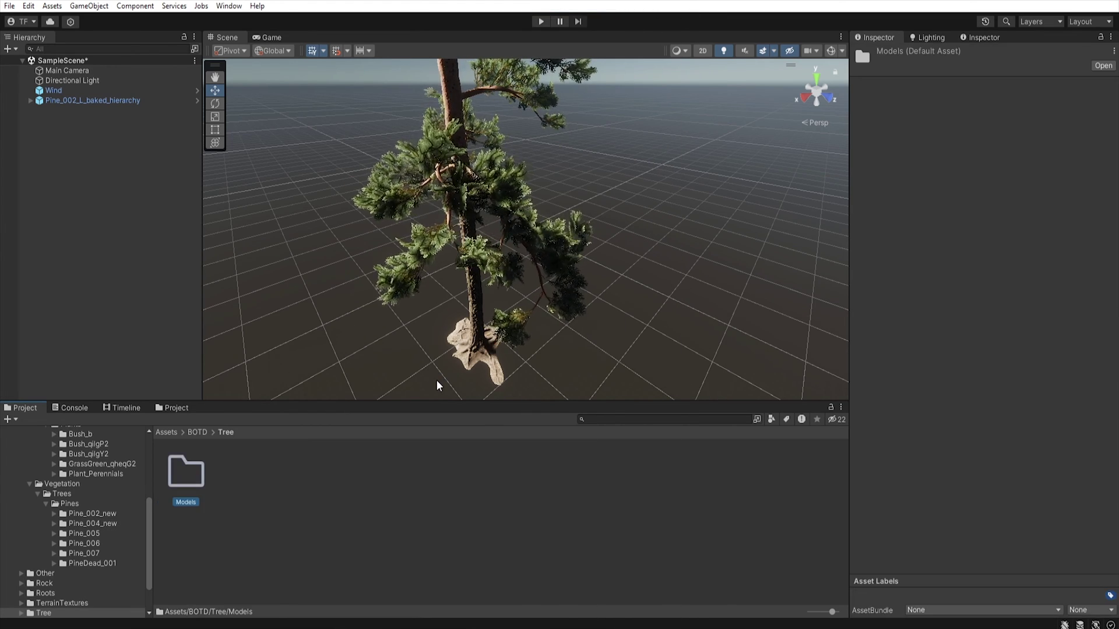
Add two more subfolders in Tree: TreeWind and TreeNoWind
right_click(418, 495)
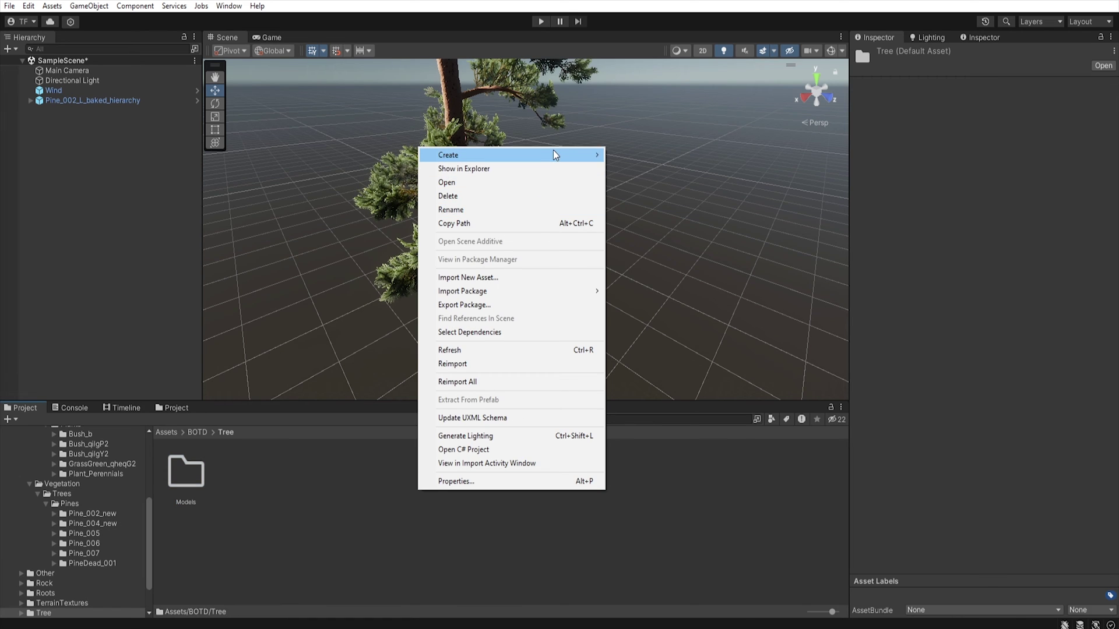
mouse_move(554, 156)
left_click(665, 4)
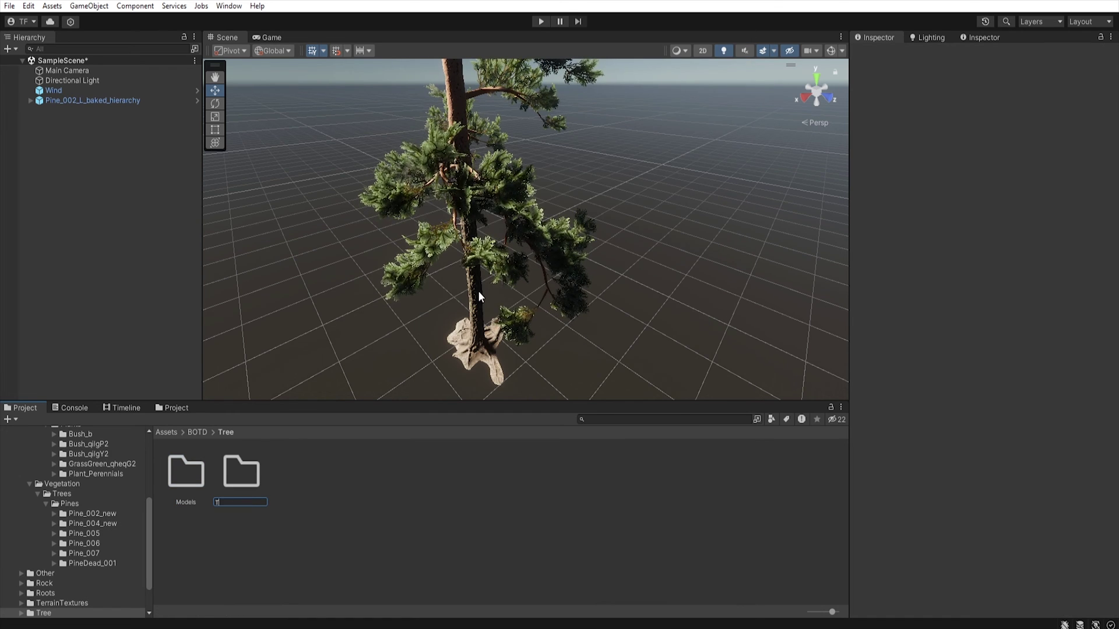
type("TreeW")
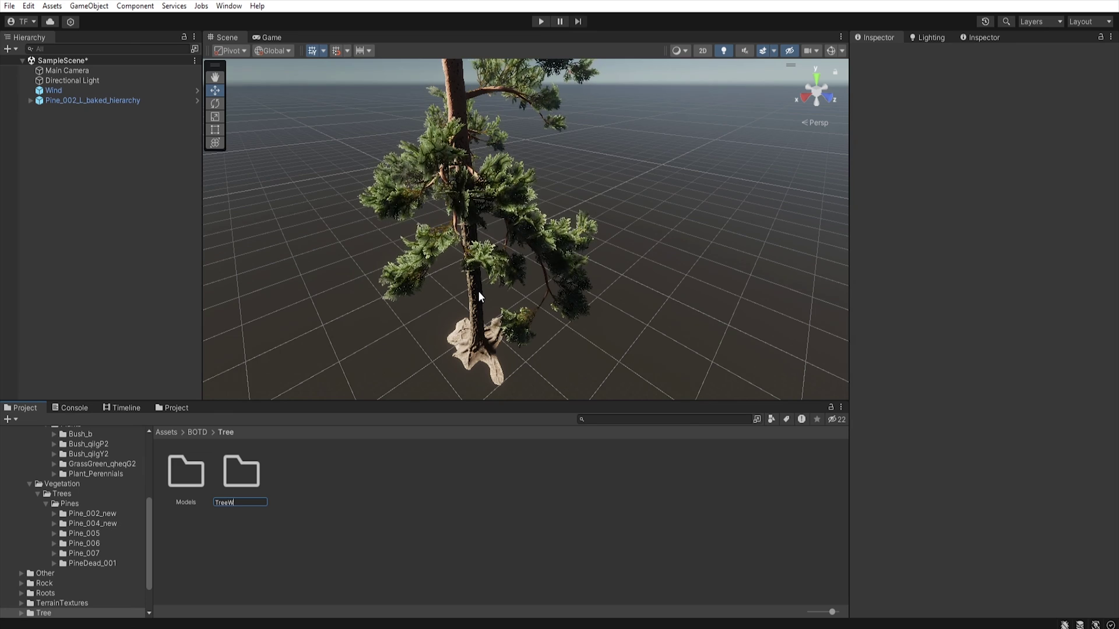
type("ind")
key("Return")
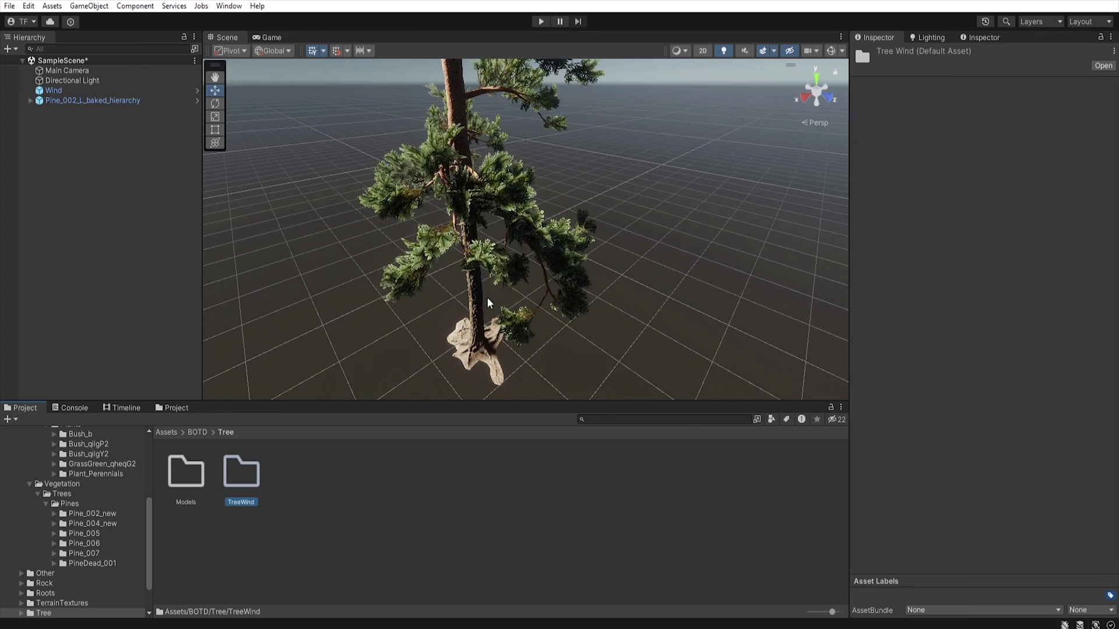
left_click(379, 487)
right_click(379, 488)
mouse_move(510, 147)
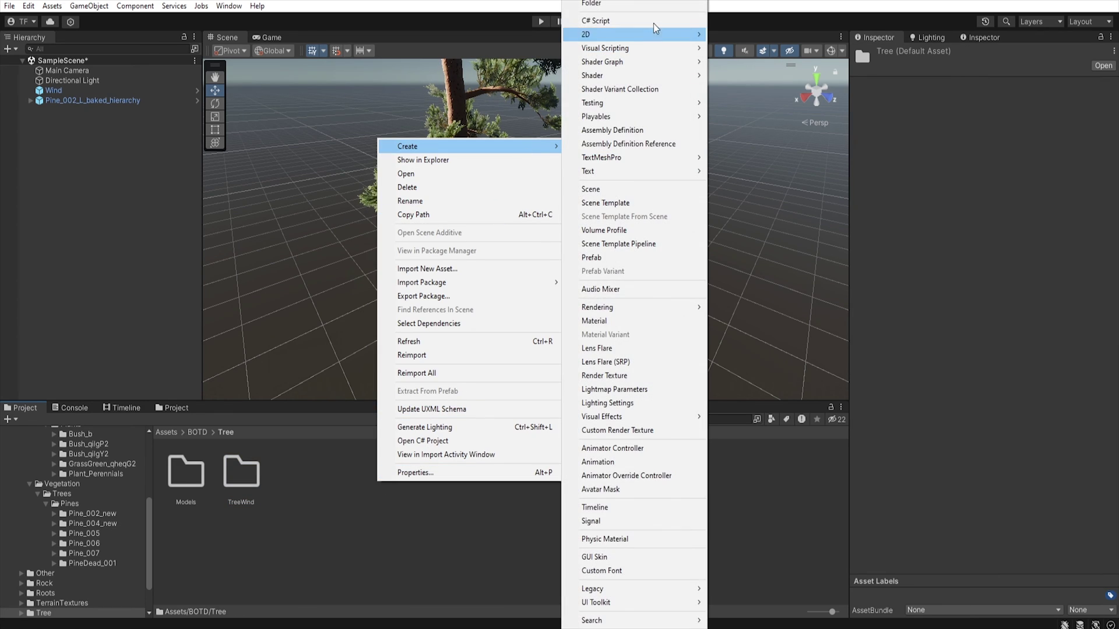
left_click(655, 13)
type("TreeNo")
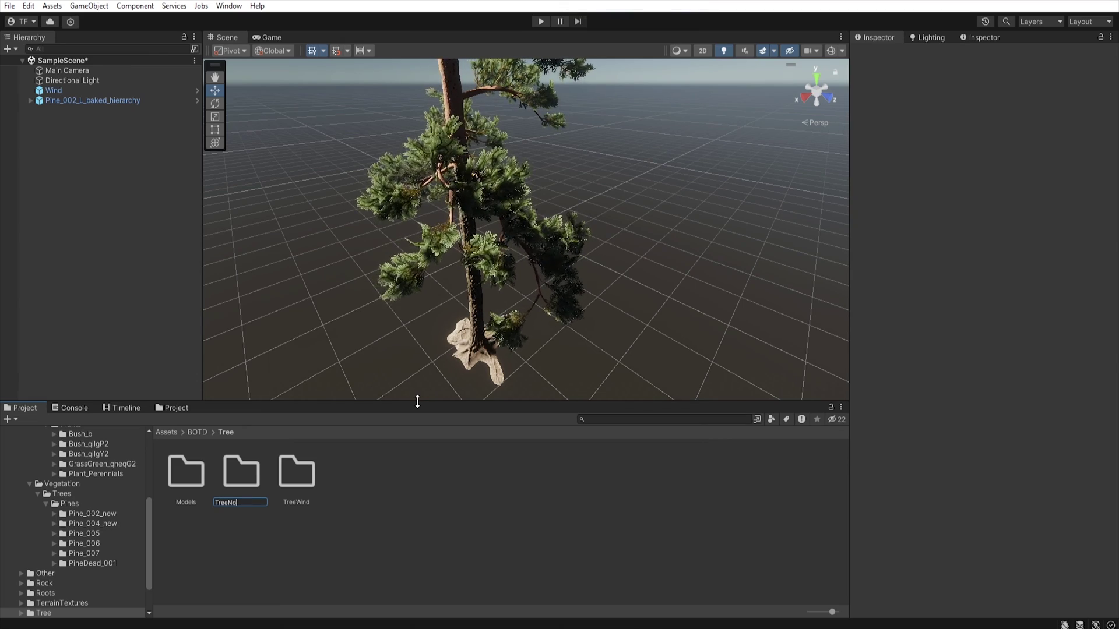
type("Wind")
key("Return")
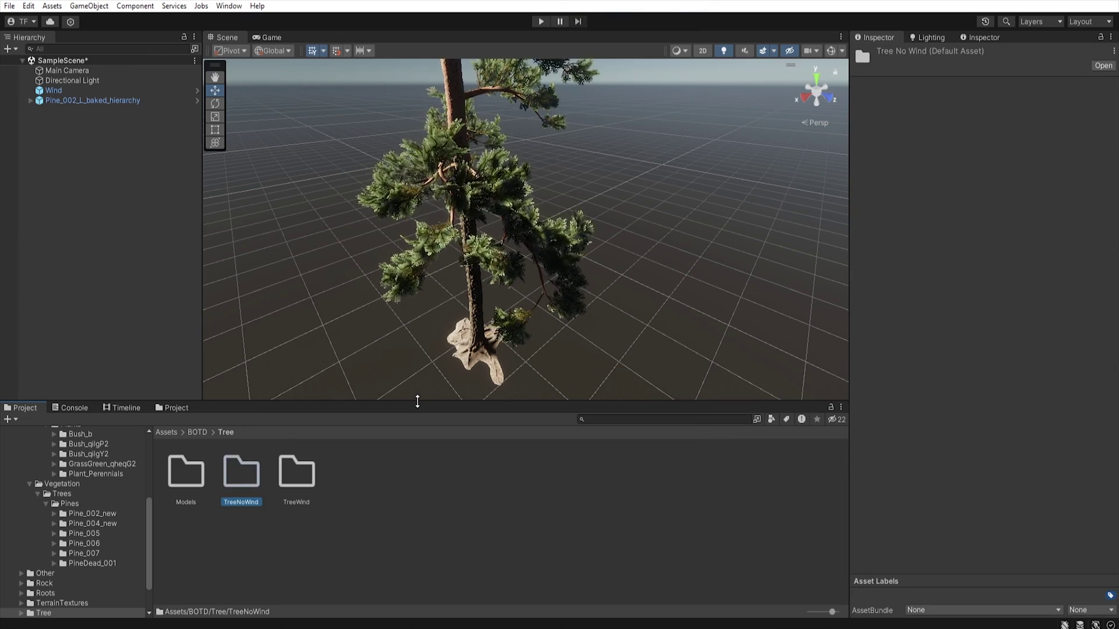
Move Materials and the two Pine_002_L assets from Pine_002_new into Tree/Models
scroll(69, 575, "down", 3)
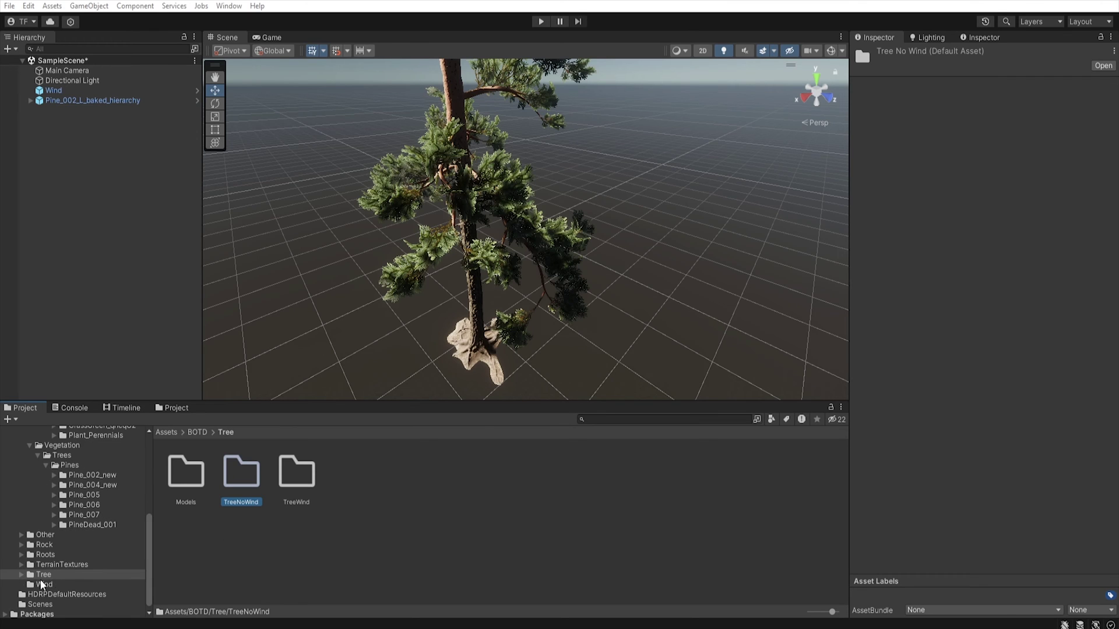
left_click(21, 575)
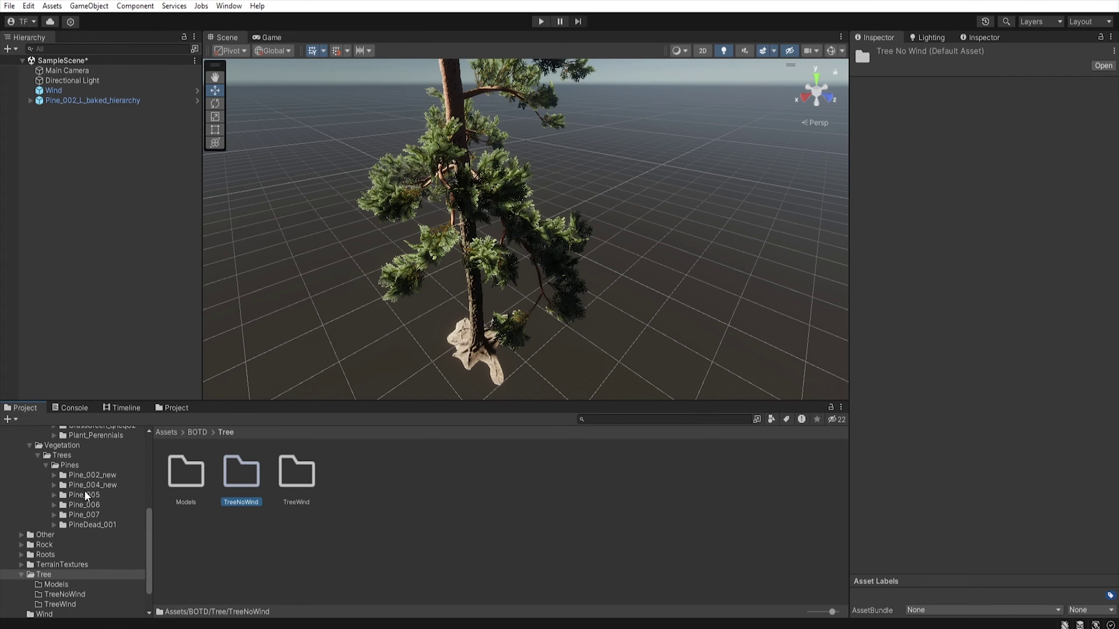
left_click(94, 475)
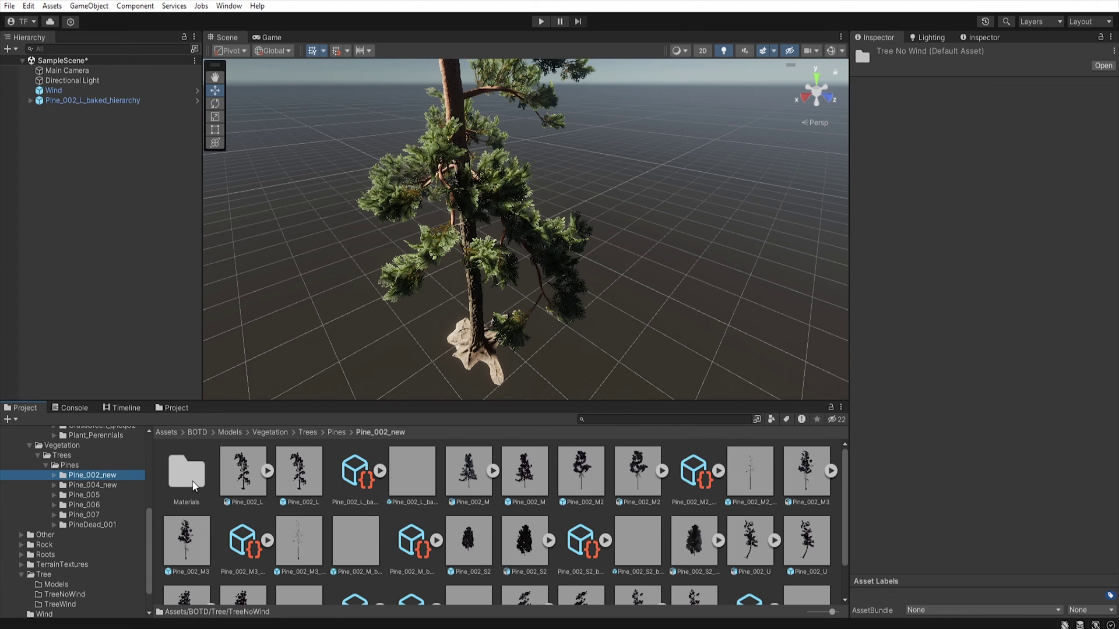
left_click(193, 485)
left_click(242, 476, "ctrl")
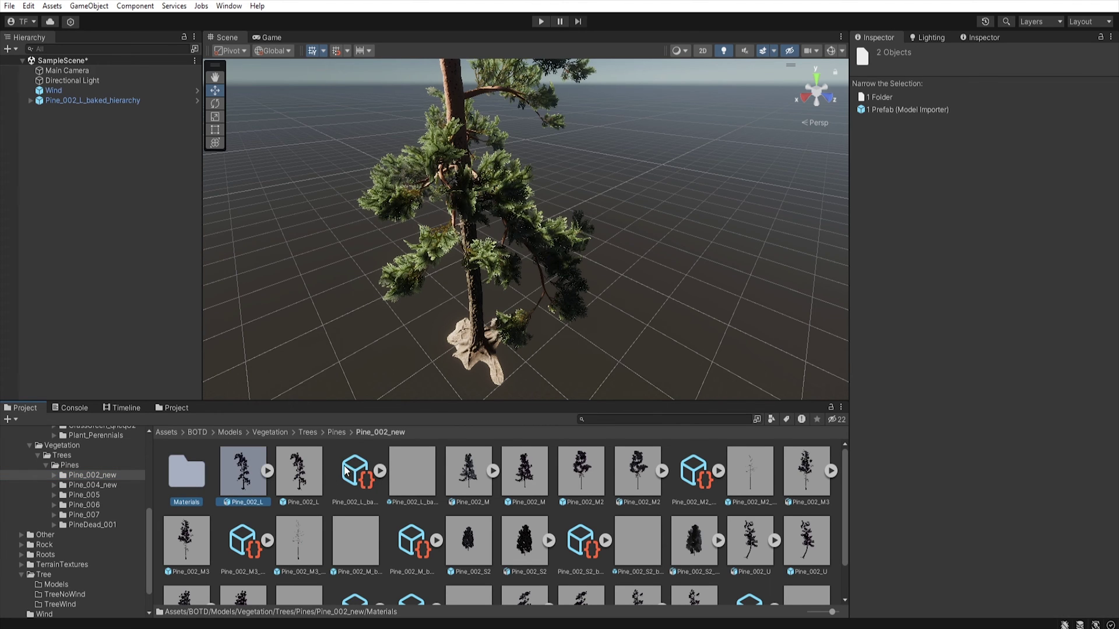
left_click(356, 473, "ctrl")
left_click_drag(186, 475, 82, 583)
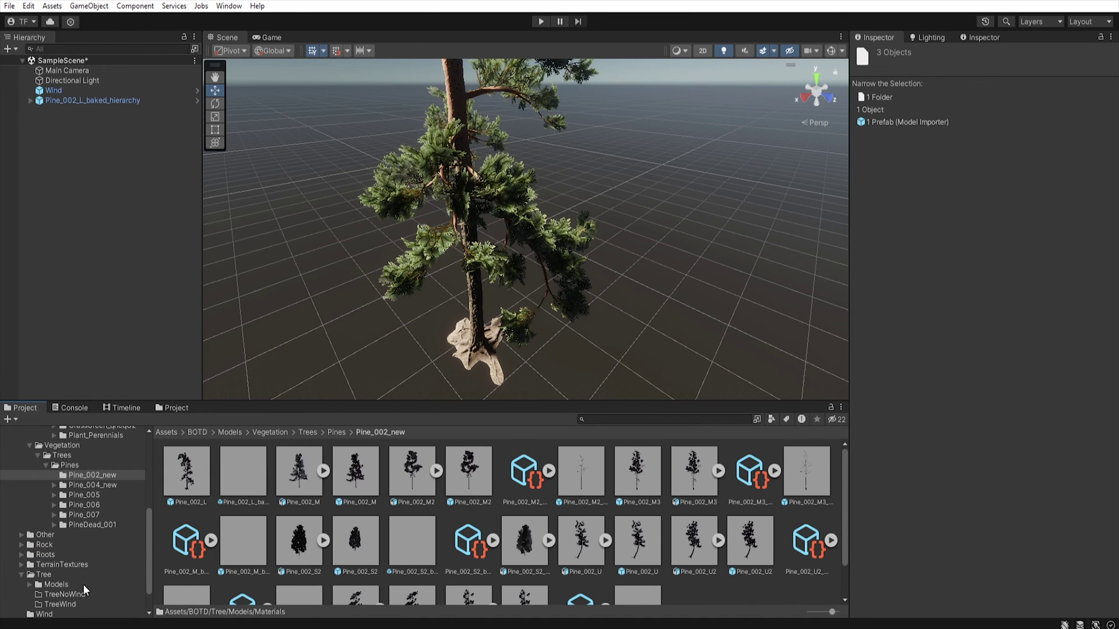
Put Pine_002_L in TreeNoWind and the baked Pine_002_L in TreeWind, then switch to list view
left_click(185, 473)
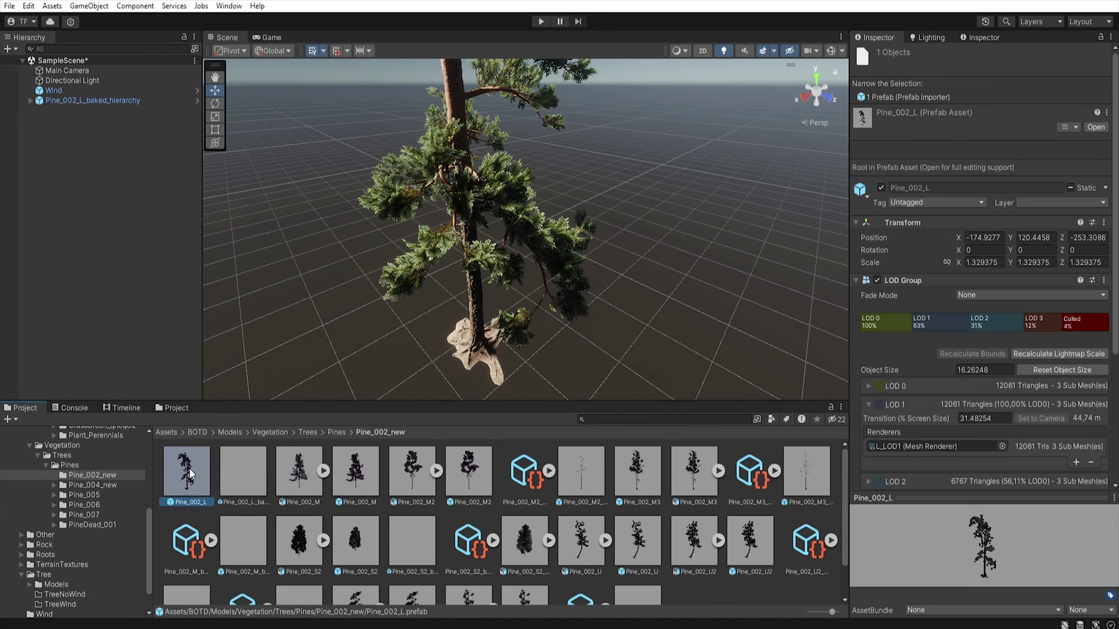
left_click_drag(191, 469, 79, 595)
left_click_drag(189, 470, 84, 610)
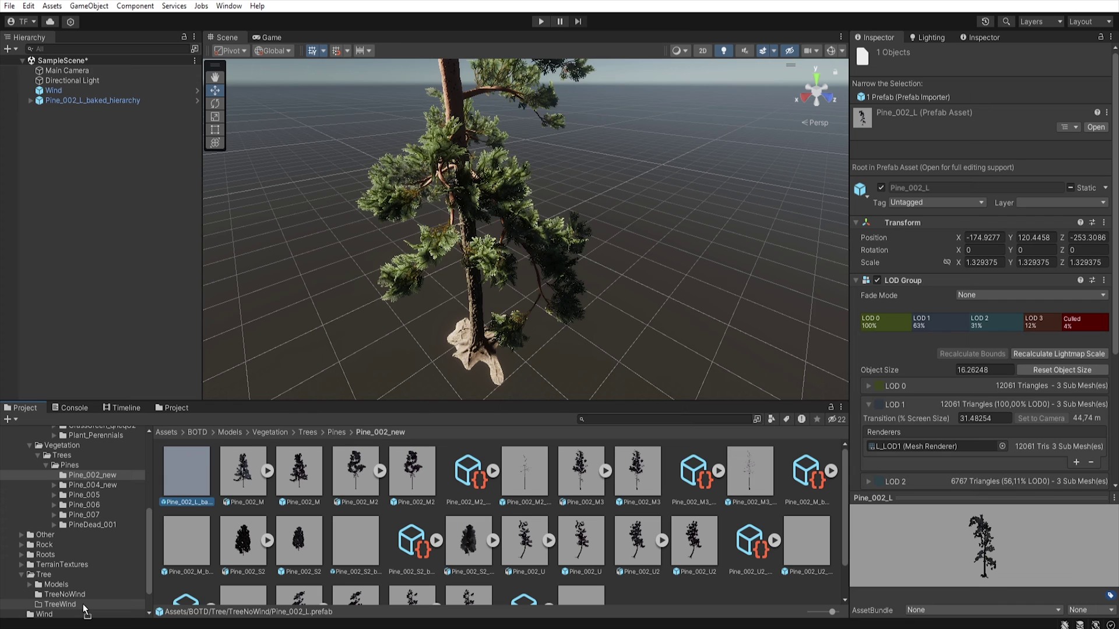
left_click_drag(84, 611, 84, 608)
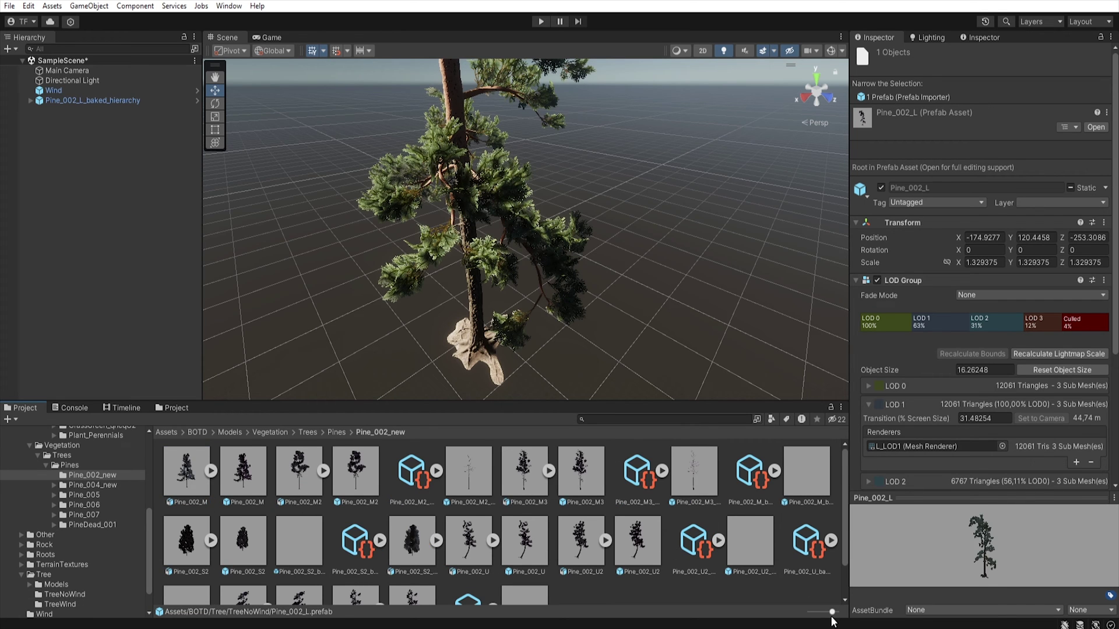
left_click_drag(832, 612, 810, 612)
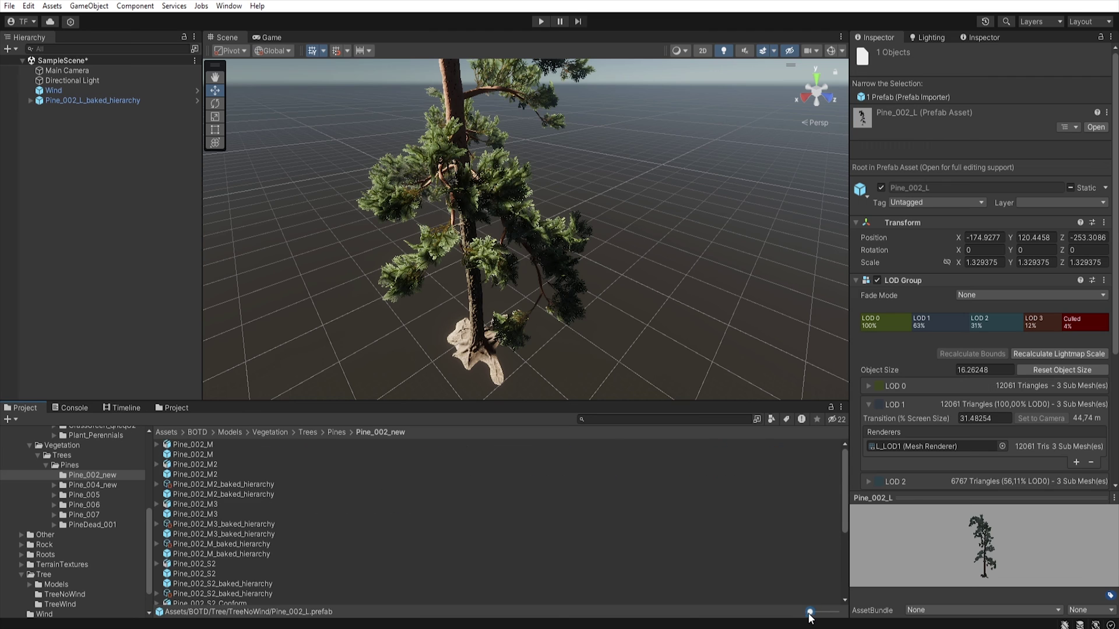
Move the Pine_002 model files (M, M2, M3, S2, U, U2, XL, XXL variants) into Tree/Models
left_click(198, 445)
left_click(203, 464, "ctrl")
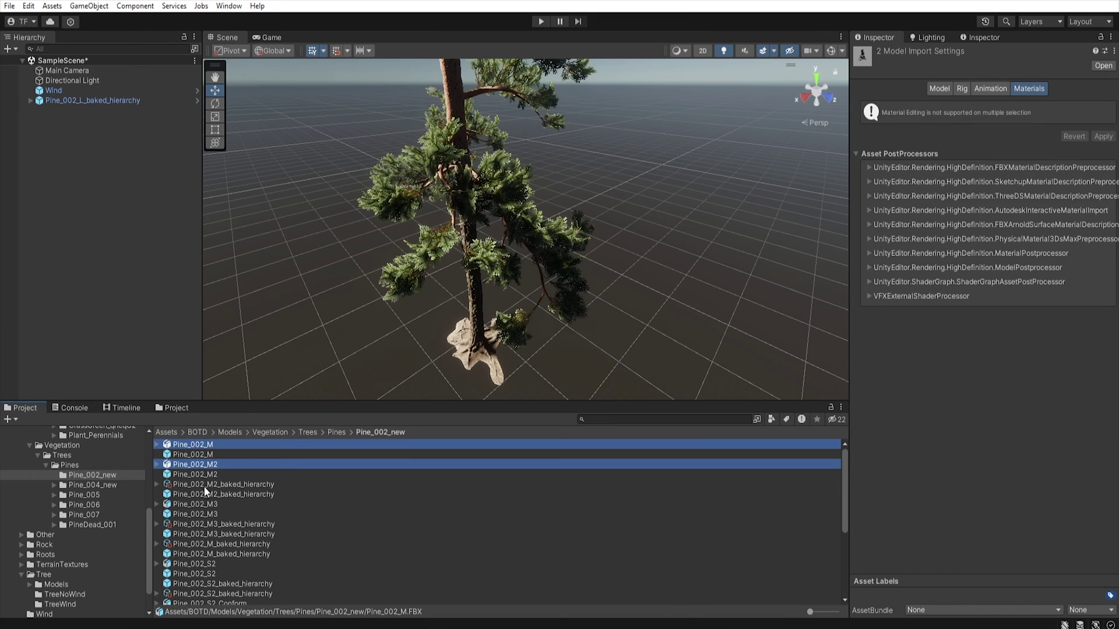
left_click(207, 484, "ctrl")
left_click(205, 504, "ctrl")
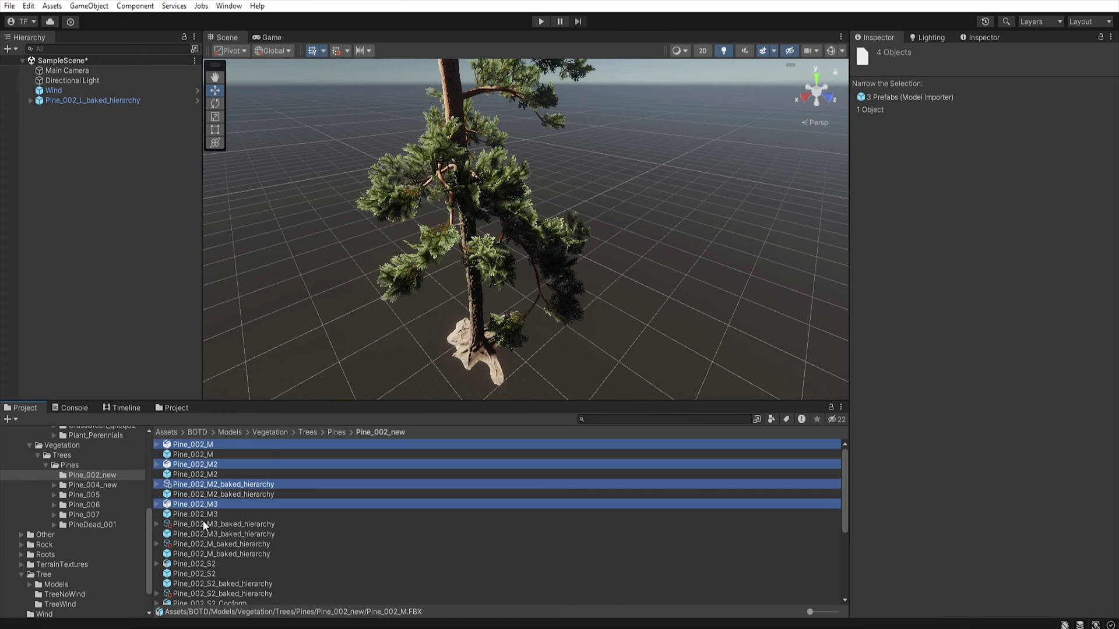
left_click(205, 524, "ctrl")
left_click(211, 544, "ctrl")
left_click(214, 563, "ctrl")
scroll(228, 580, "down", 3)
left_click(207, 518, "ctrl")
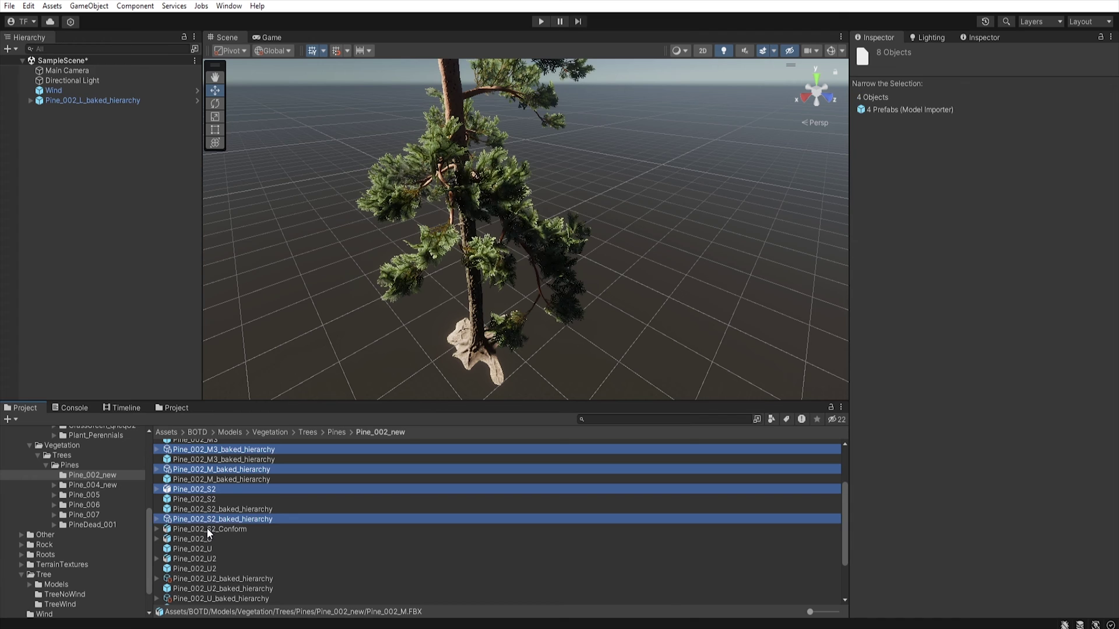
left_click(206, 528, "ctrl")
left_click(208, 540, "ctrl")
left_click(207, 558, "ctrl")
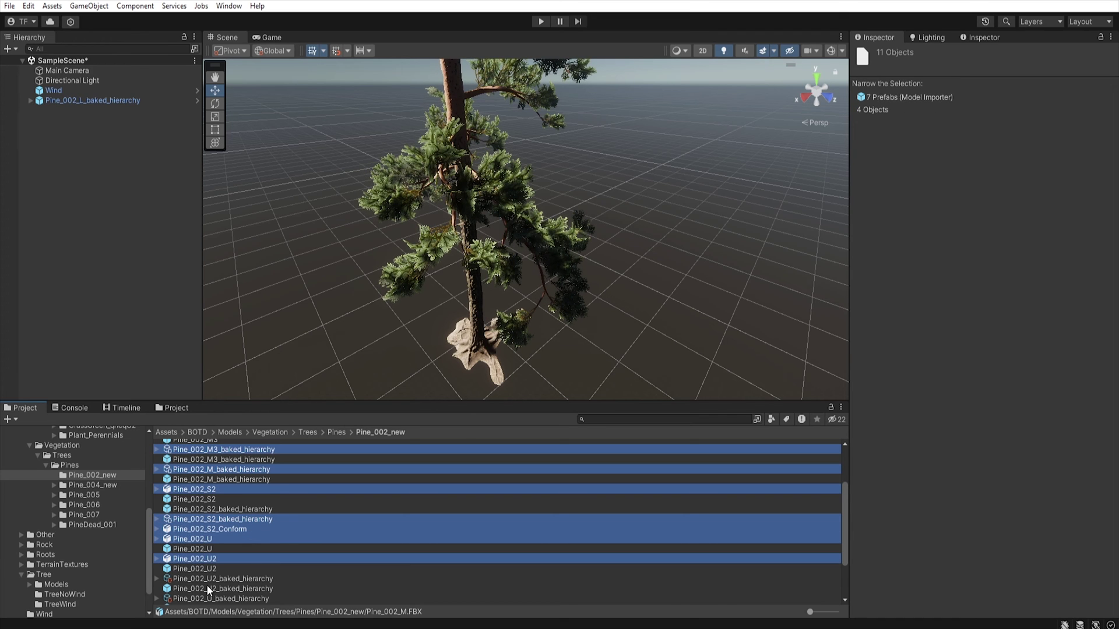
left_click(210, 579, "ctrl")
scroll(212, 579, "down", 3)
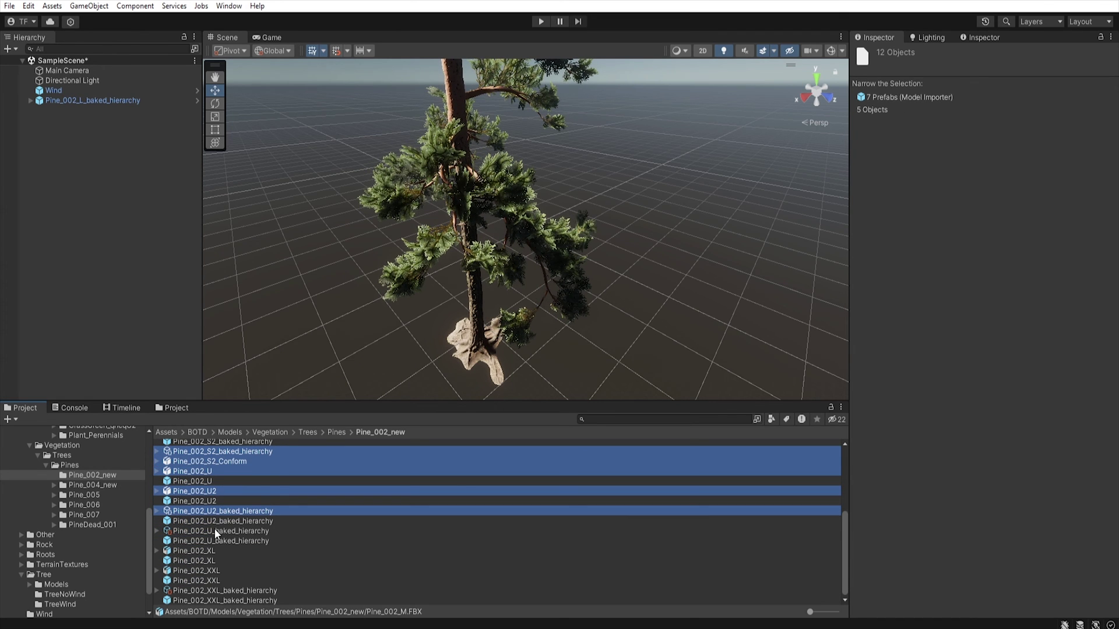
left_click(215, 531, "ctrl")
left_click(207, 551, "ctrl")
left_click(204, 572, "ctrl")
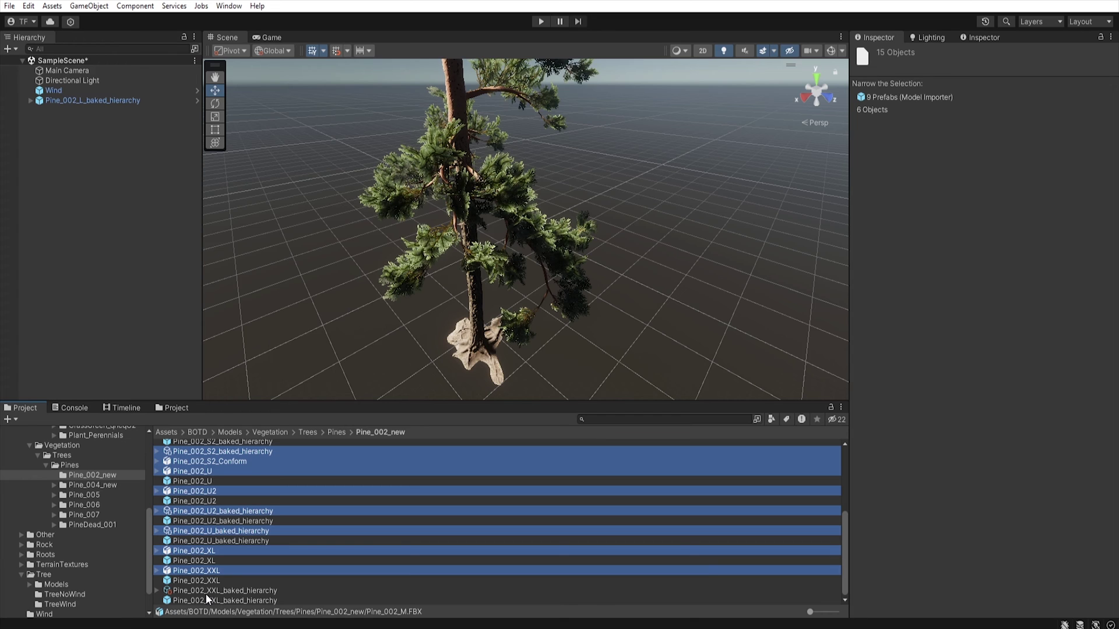
left_click(205, 591, "ctrl")
left_click_drag(207, 574, 72, 586)
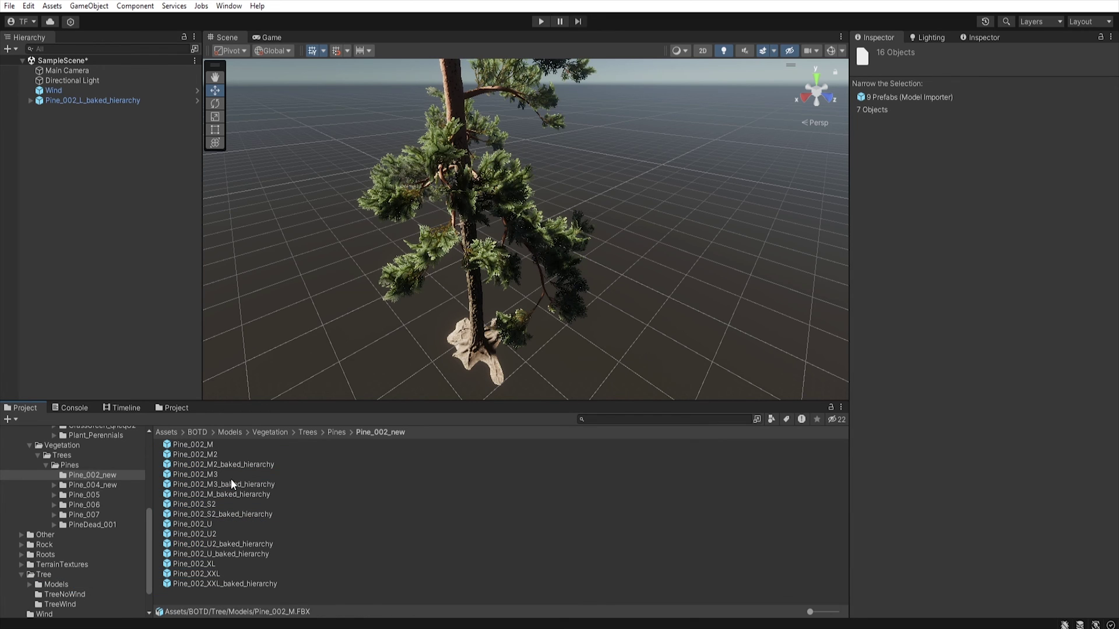
Move the seven Pine_002 baked_hierarchy prefabs into Tree/TreeWind
left_click(246, 464)
left_click(256, 484, "ctrl")
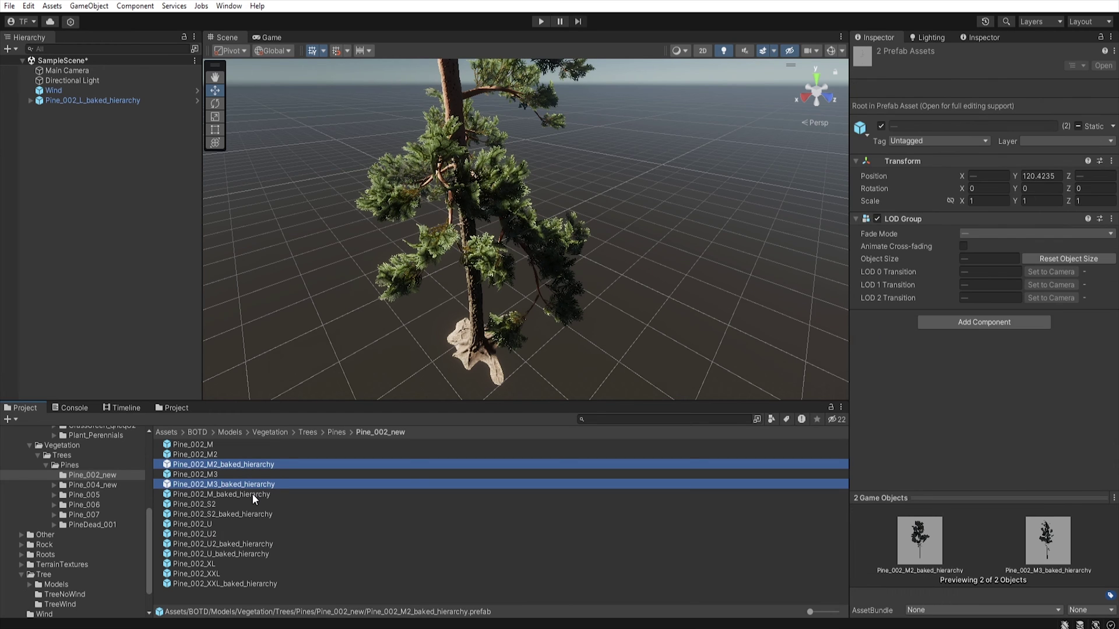
left_click(253, 494, "ctrl")
left_click(250, 514, "ctrl")
left_click(250, 544, "ctrl")
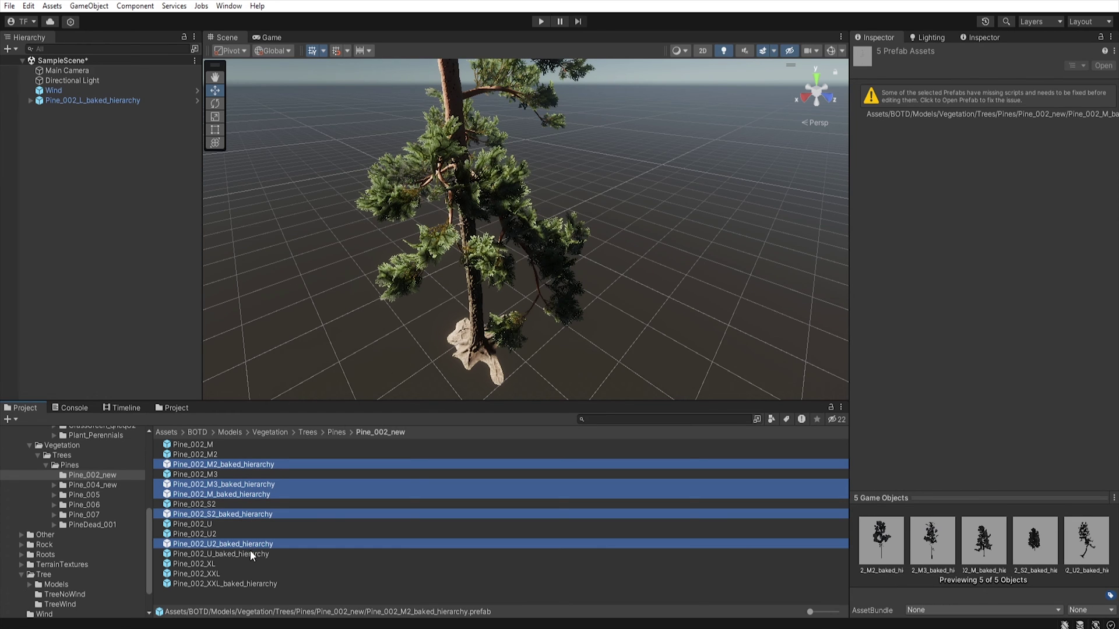
left_click(251, 554, "ctrl")
left_click(253, 583, "ctrl")
left_click_drag(234, 585, 79, 609)
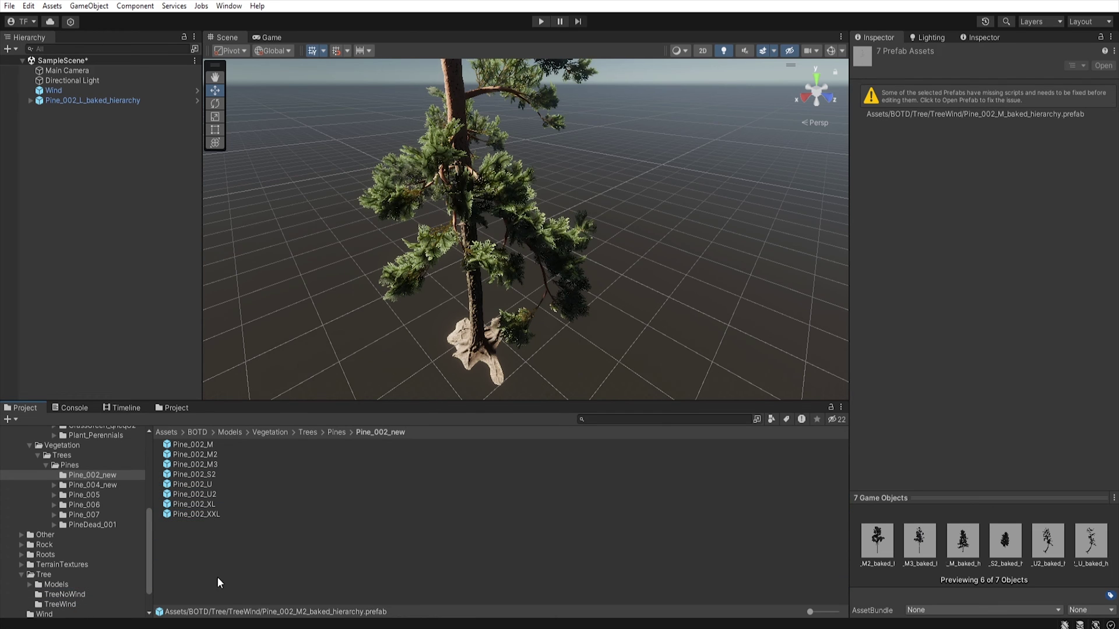
Move the eight remaining plain Pine_002 prefabs into Tree/TreeNoWind
left_click(205, 512)
key("ctrl+a")
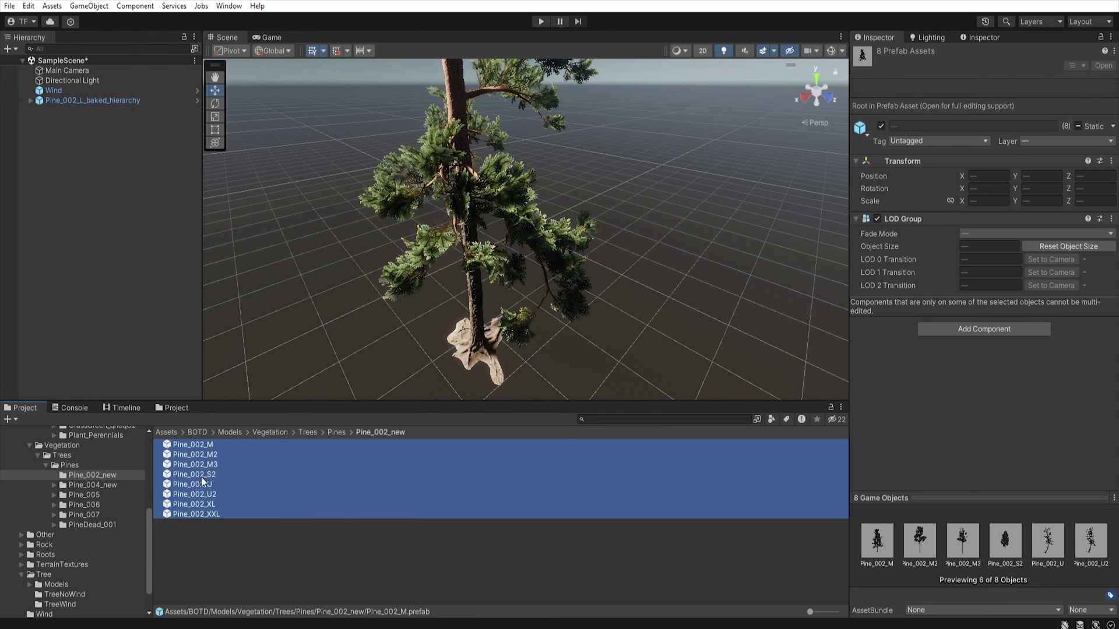
left_click_drag(72, 592, 80, 595)
Review Tree/Models, TreeNoWind and TreeWind, previewing prefabs like Pine_002_L and Pine_002_M3 in the Scene view
left_click(40, 575)
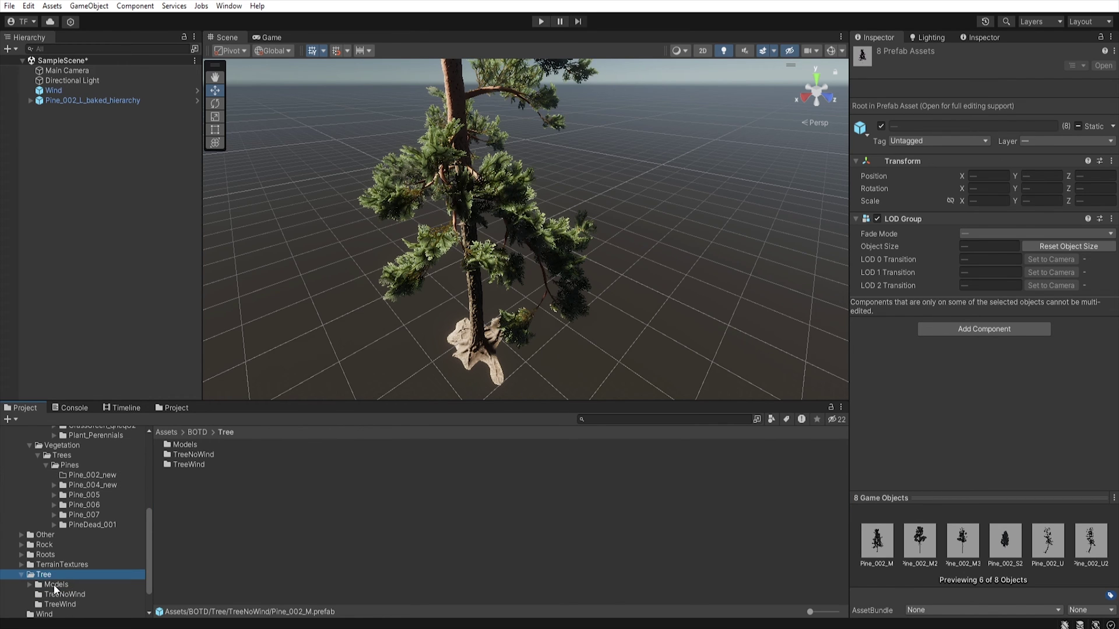
left_click(54, 584)
left_click_drag(813, 613, 832, 612)
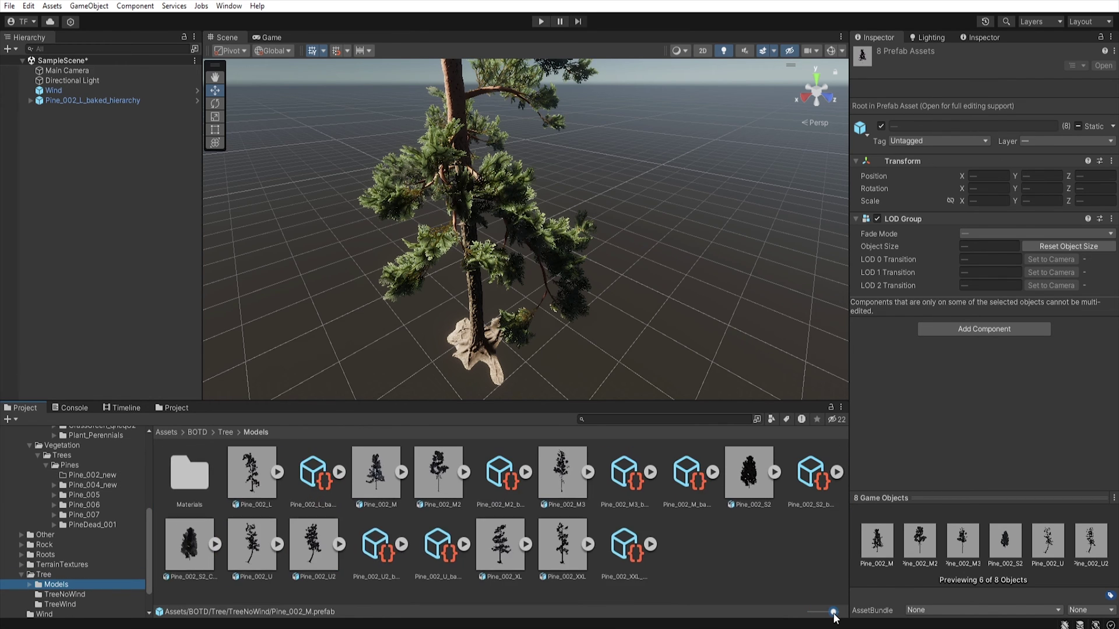
left_click(82, 595)
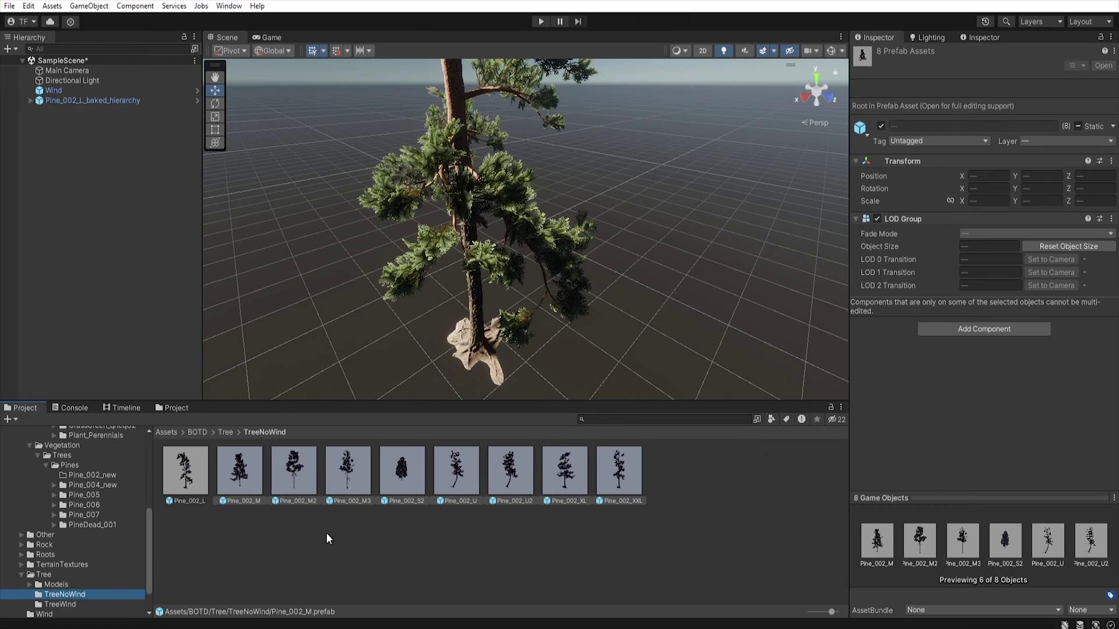
left_click(367, 545)
left_click_drag(192, 488, 275, 539)
left_click_drag(346, 486, 438, 561)
left_click(60, 605)
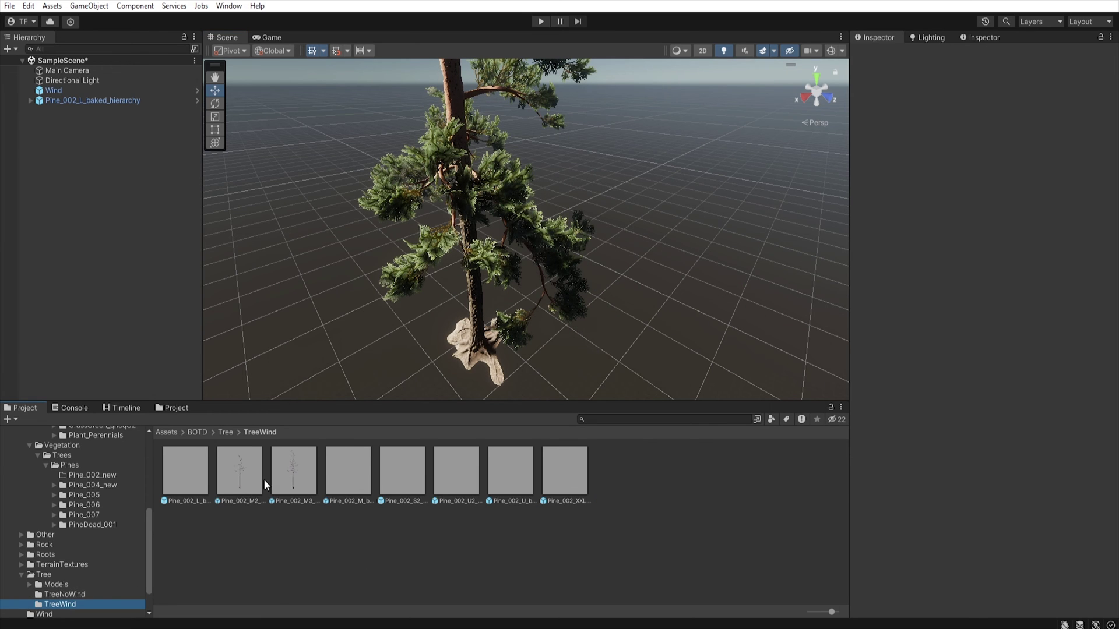
left_click_drag(252, 487, 434, 570)
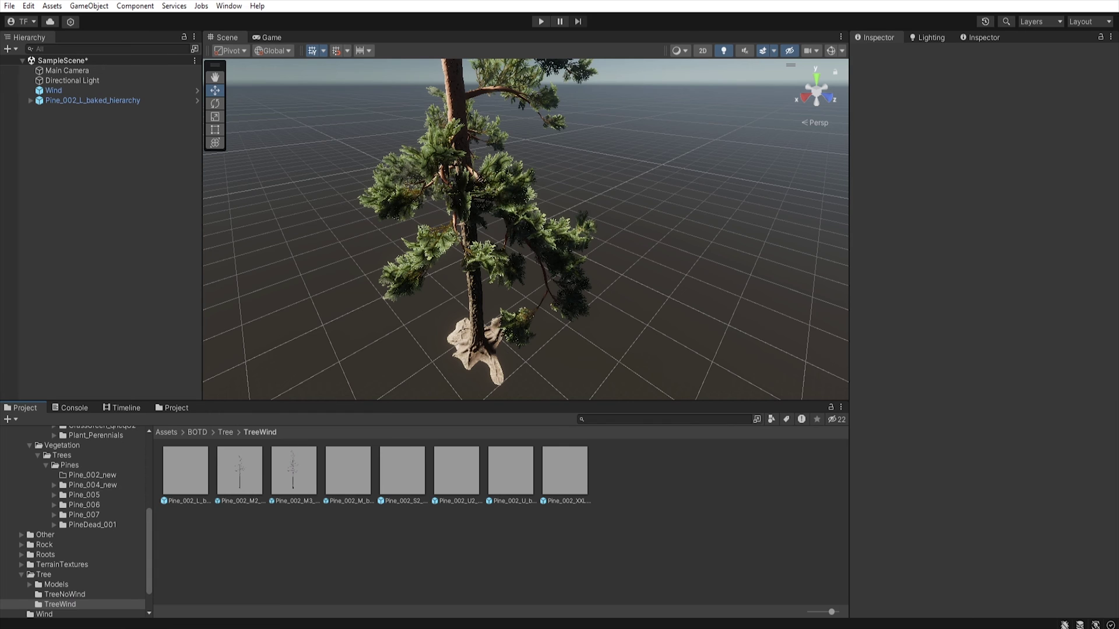
Browse the Pine_004_new, Pine_006, Pine_007 and PineDead_001 folder contents
left_click(103, 495)
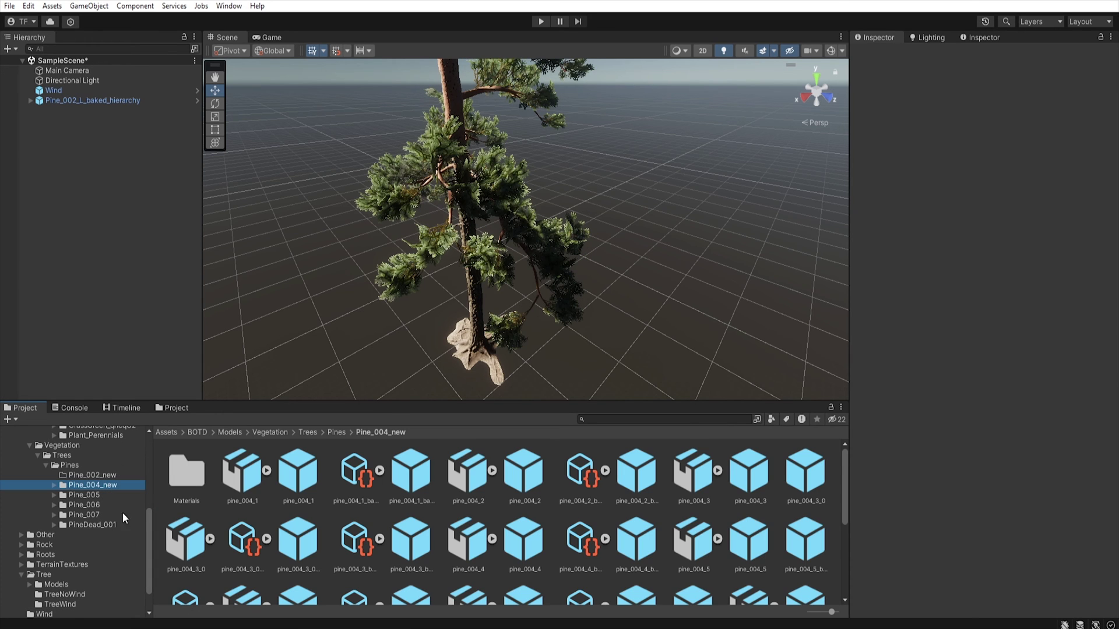
left_click(103, 505)
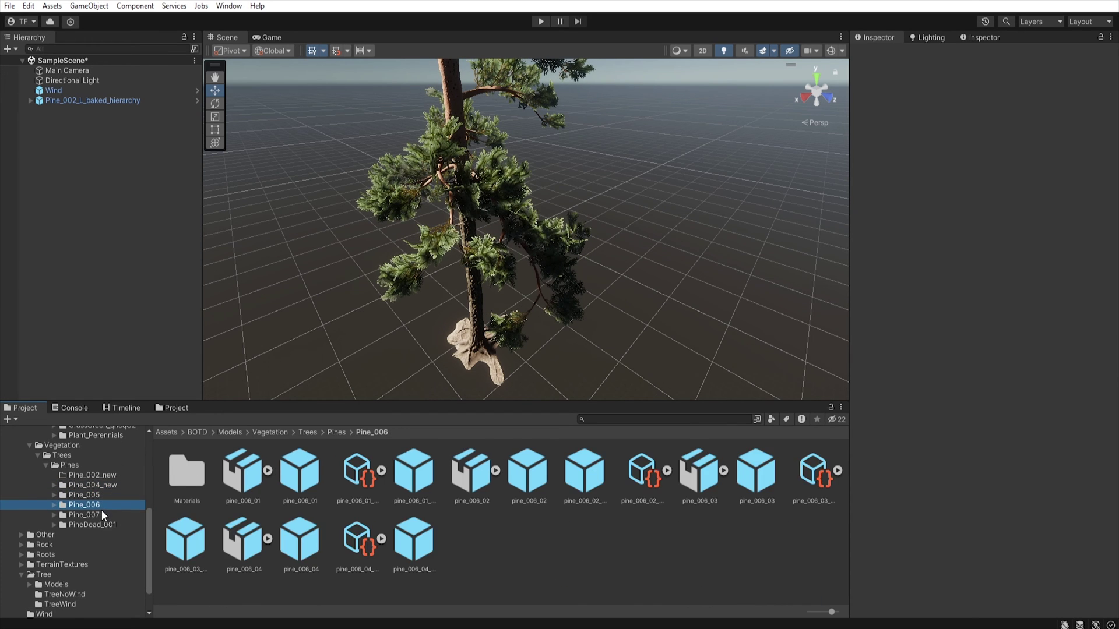
left_click(102, 515)
left_click(101, 525)
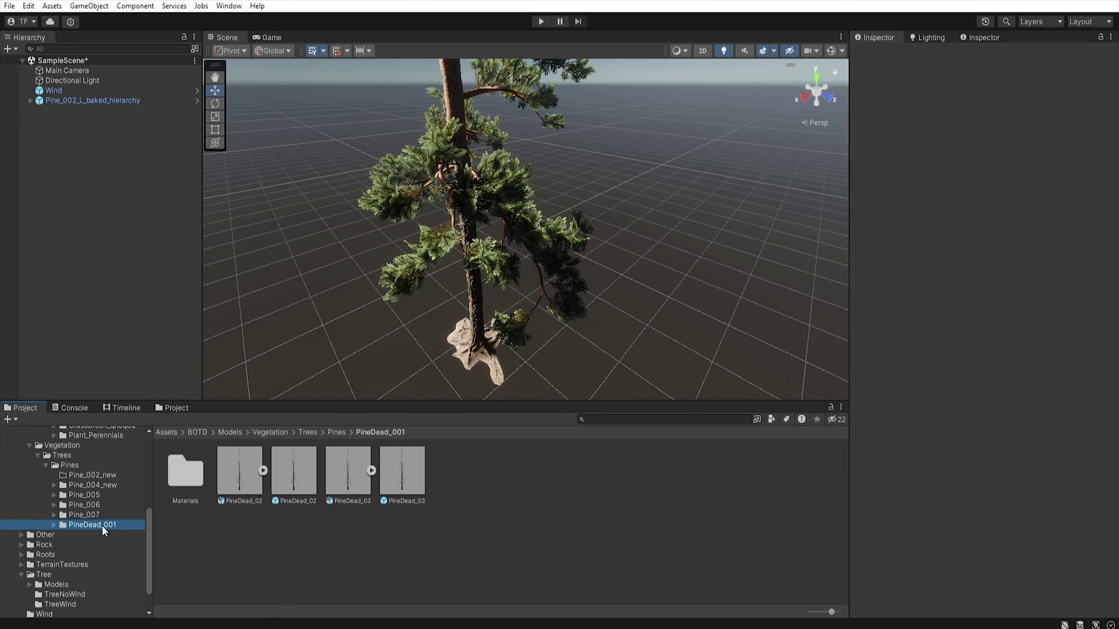
scroll(103, 508, "down", 2)
scroll(96, 512, "up", 2)
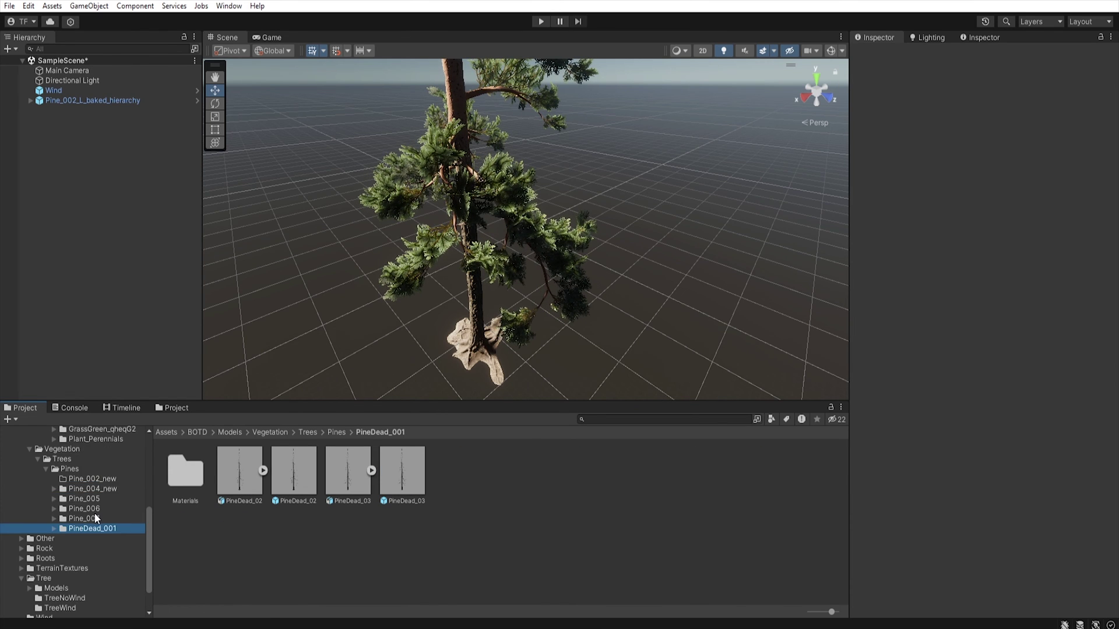
scroll(96, 513, "up", 3)
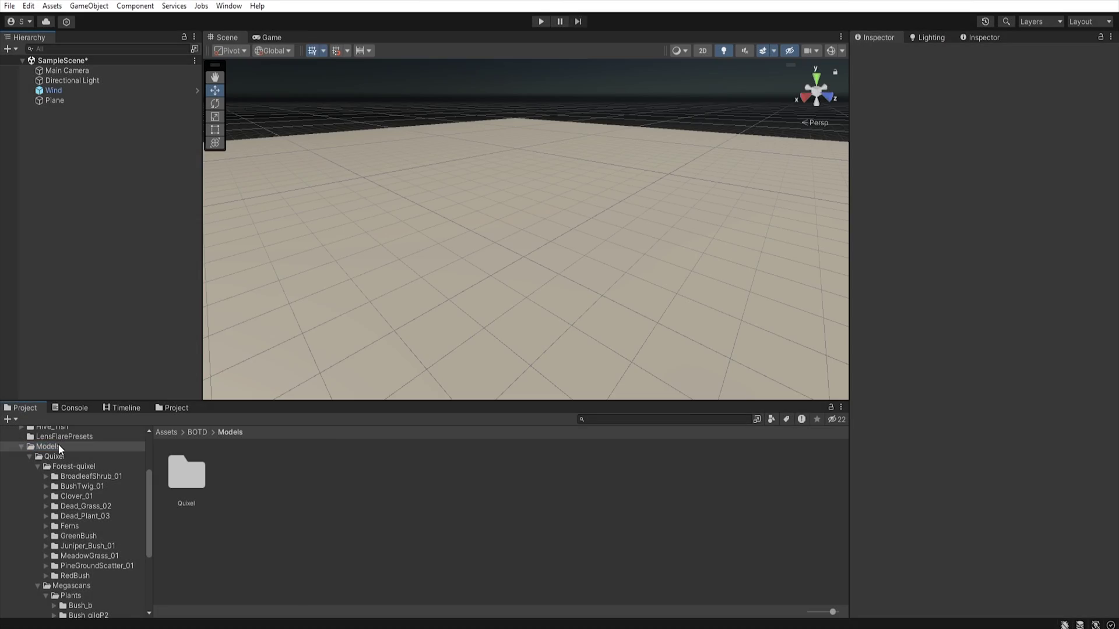
Open Broadleaf_Shrub_01_Var1_Prefab from the BroadleafShrub_01 folder in Prefab Mode
left_click(58, 446)
left_click(92, 476)
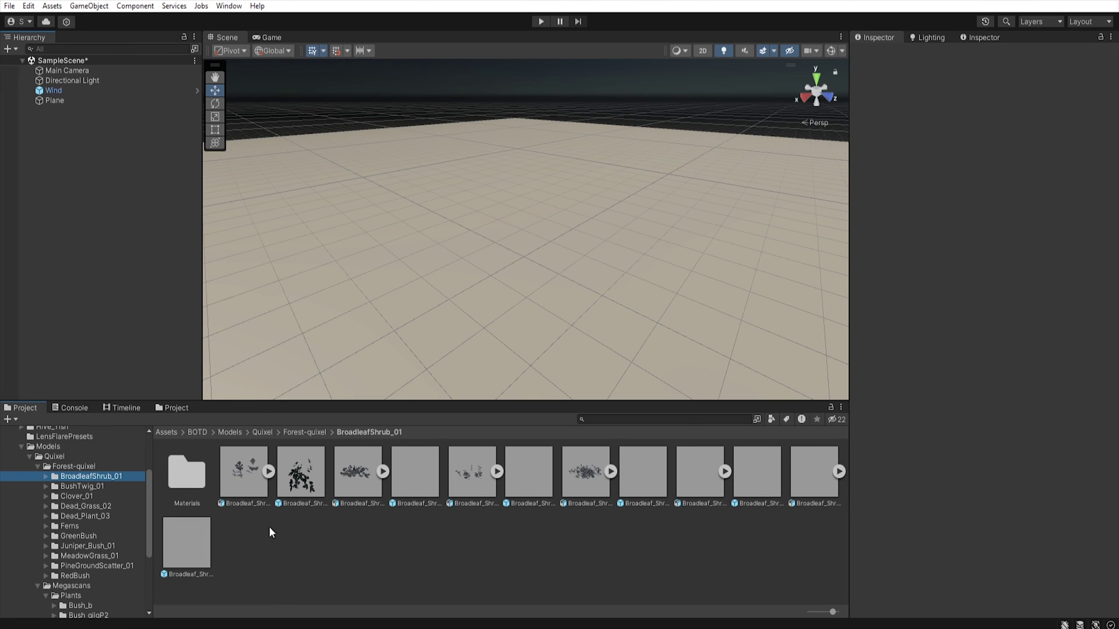
left_click(307, 488)
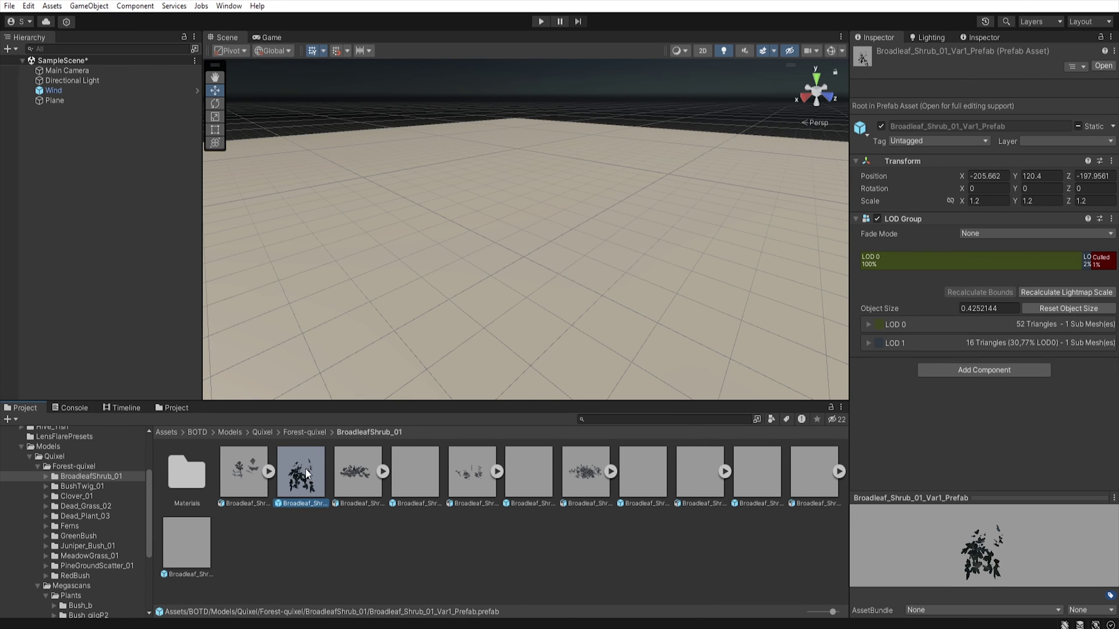
double_click(306, 473)
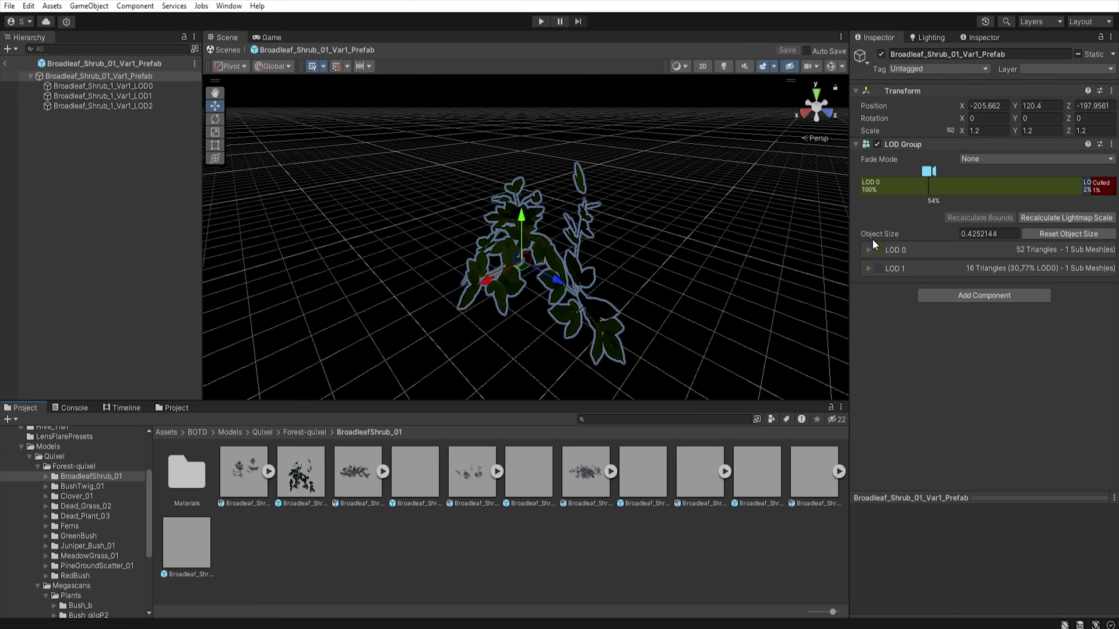
Insert a new LOD 2 level in the LOD Group, then exit and save the prefab
right_click(1106, 193)
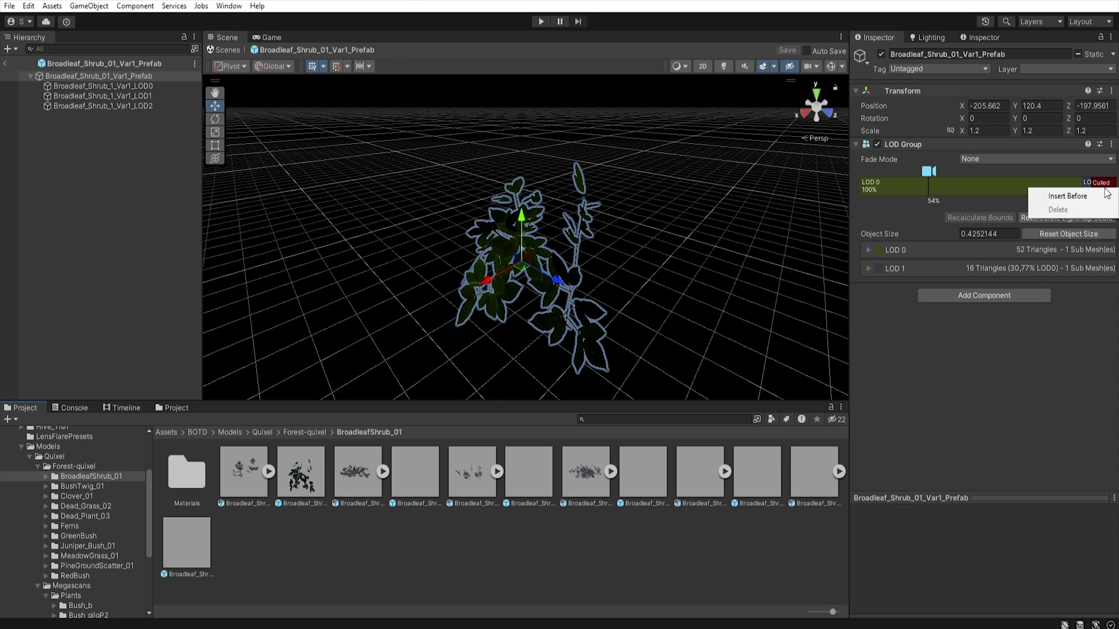
left_click(1068, 196)
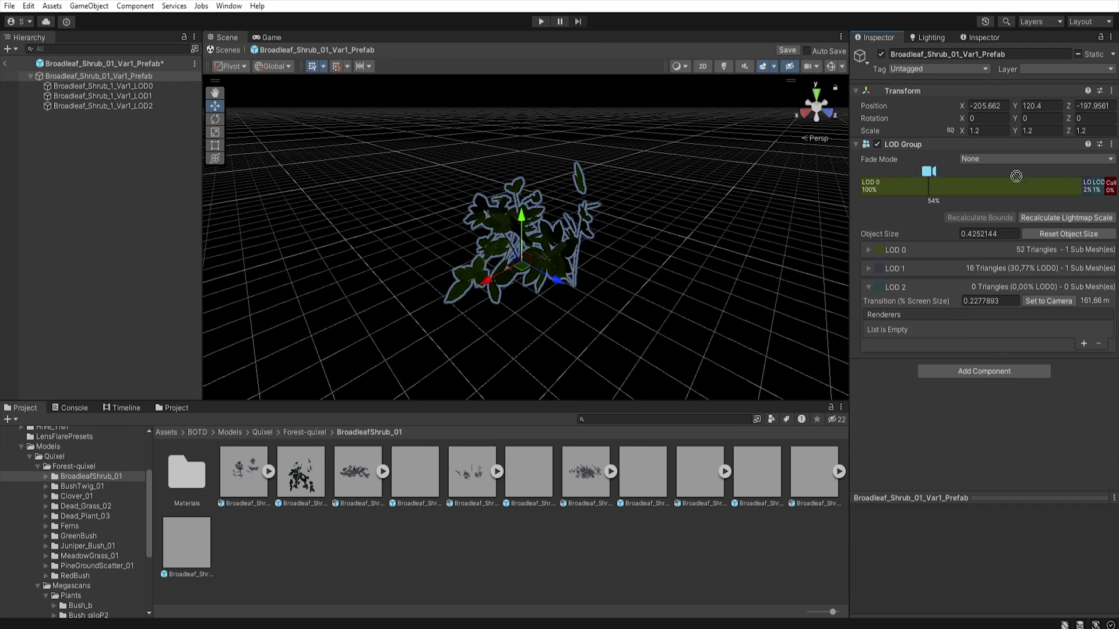
left_click(1099, 193)
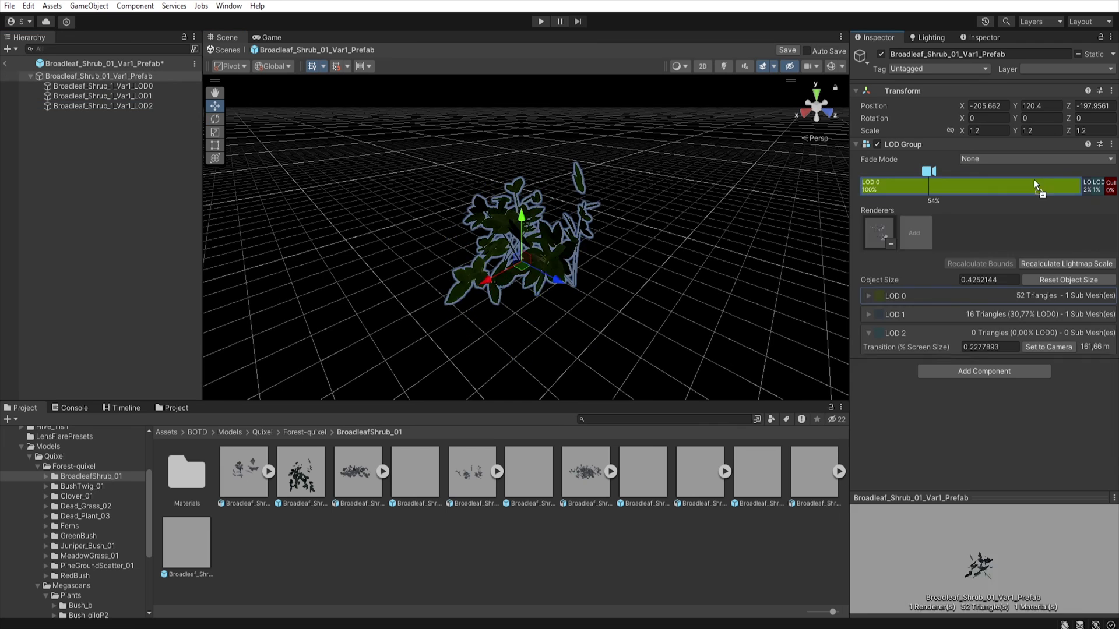
left_click(1101, 197)
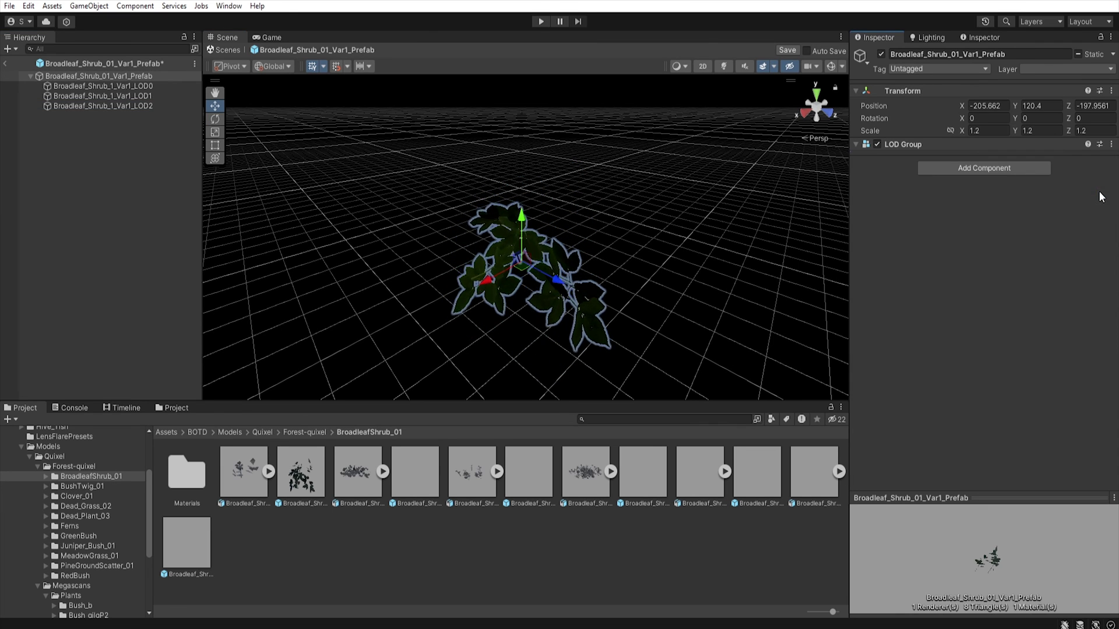
right_click(121, 106)
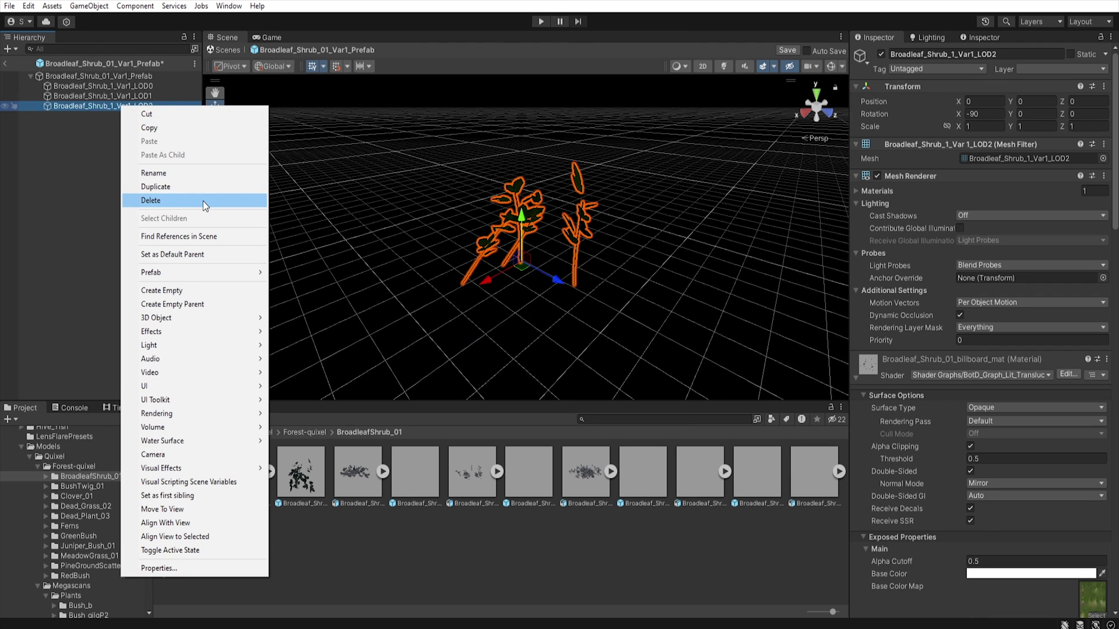
left_click(75, 168)
left_click(4, 63)
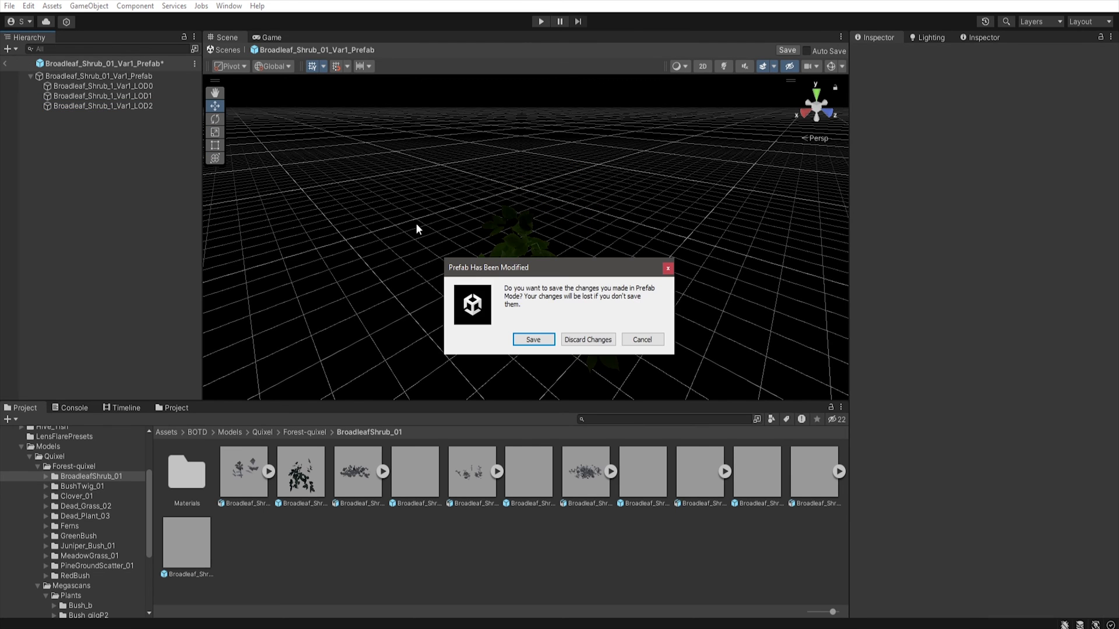
left_click(532, 341)
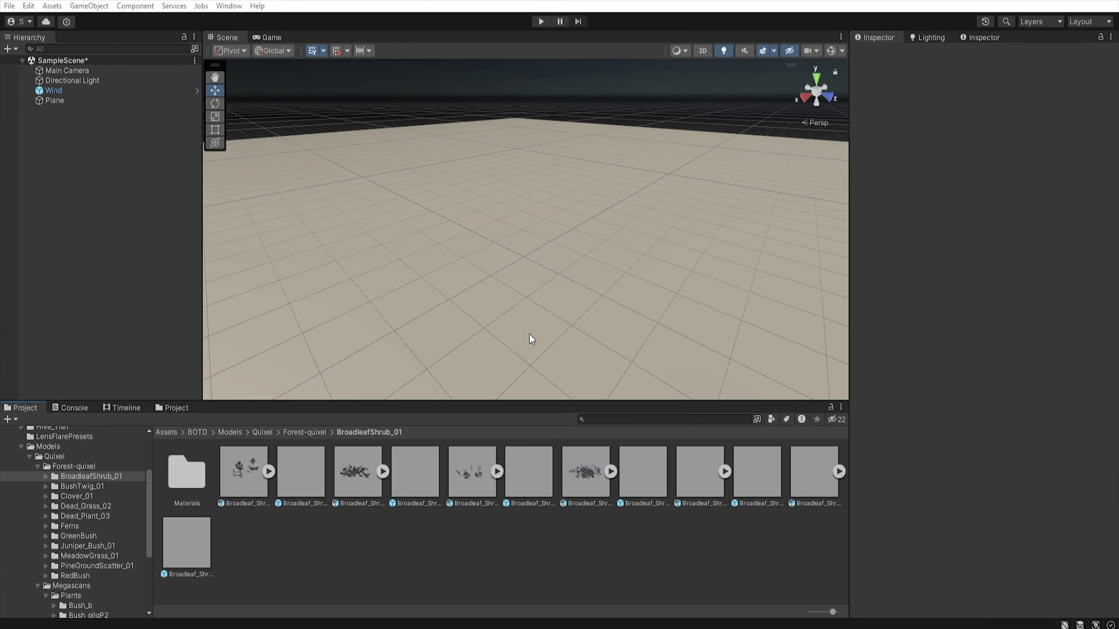
Open the magenta Juniper_Bush_01_Var4 prefab in Prefab Mode
left_click(95, 547)
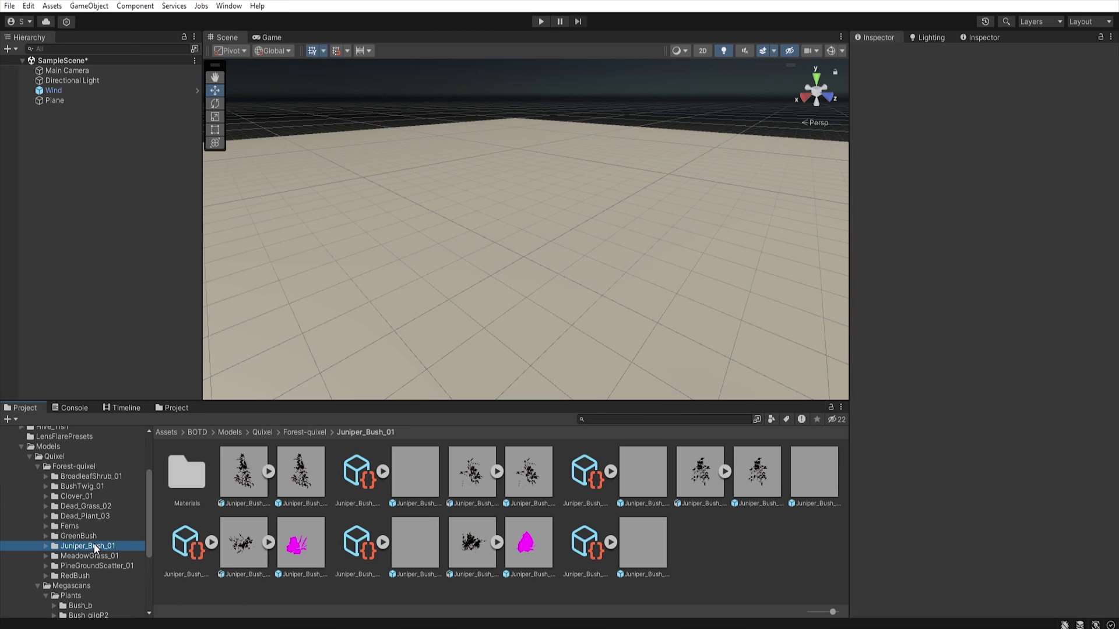
left_click(294, 542)
left_click(518, 533)
left_click(307, 546)
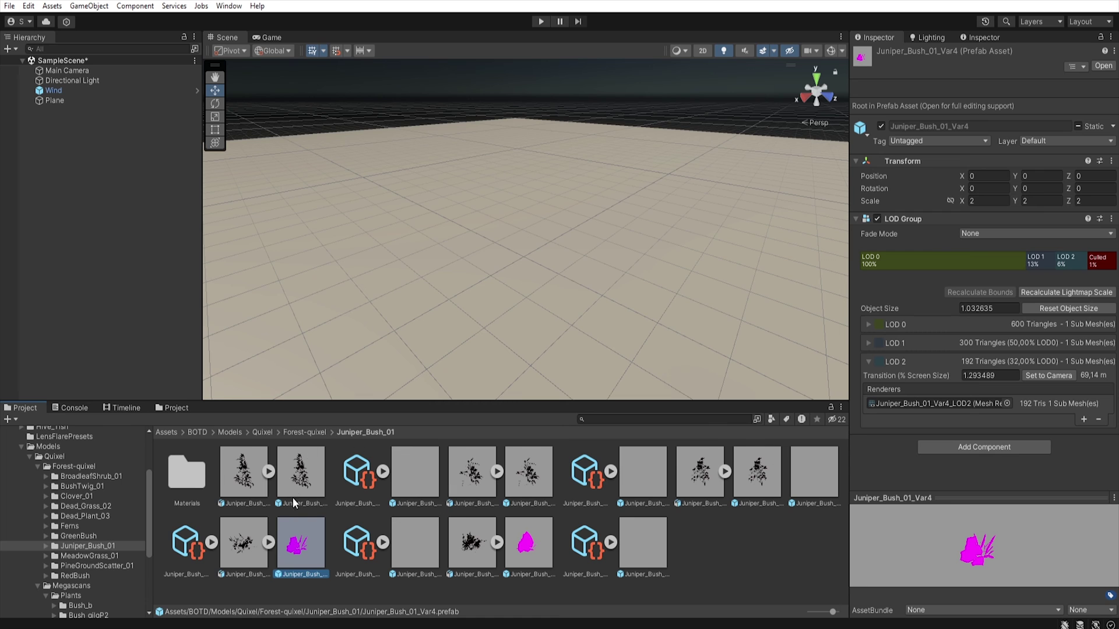
double_click(303, 548)
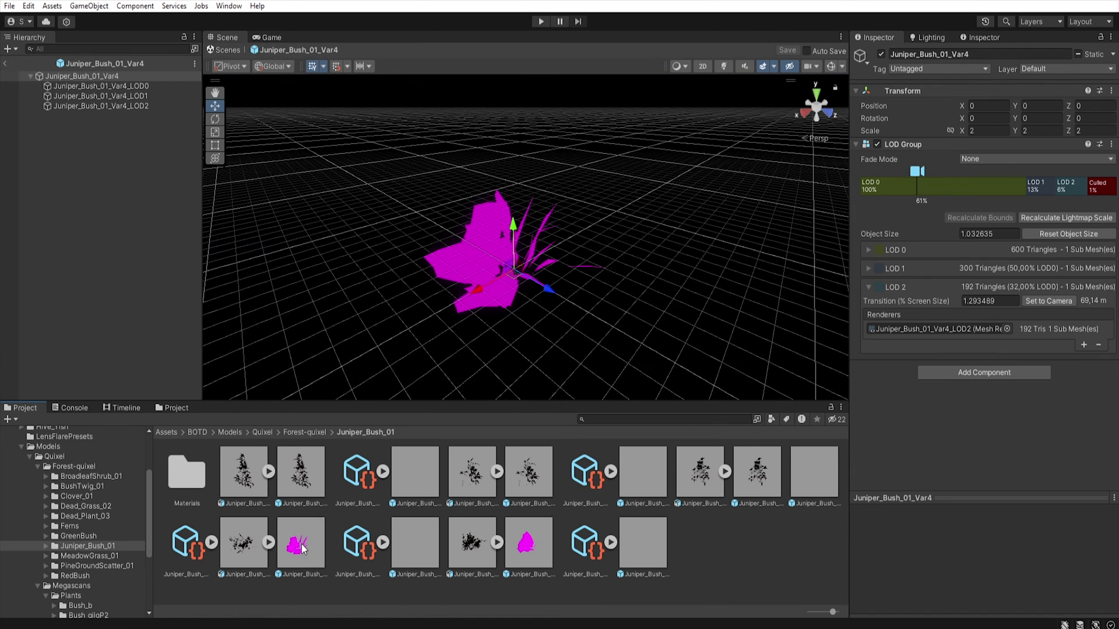
Assign the BakedWind material to Var4's LOD0, LOD1 and LOD2 meshes and save the prefab
left_click(135, 88)
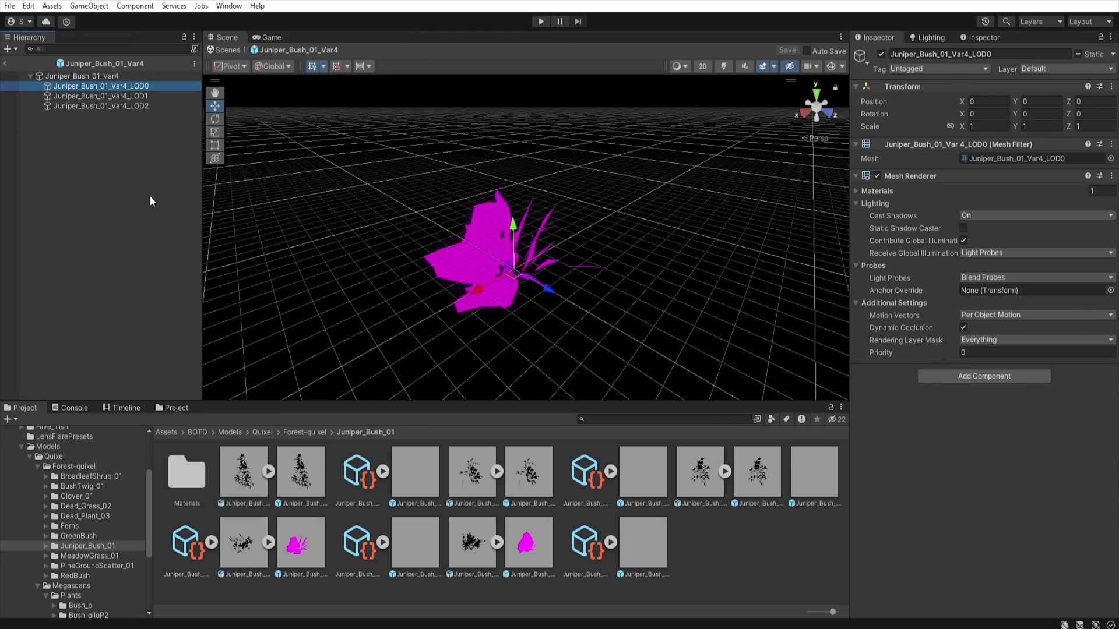
double_click(197, 486)
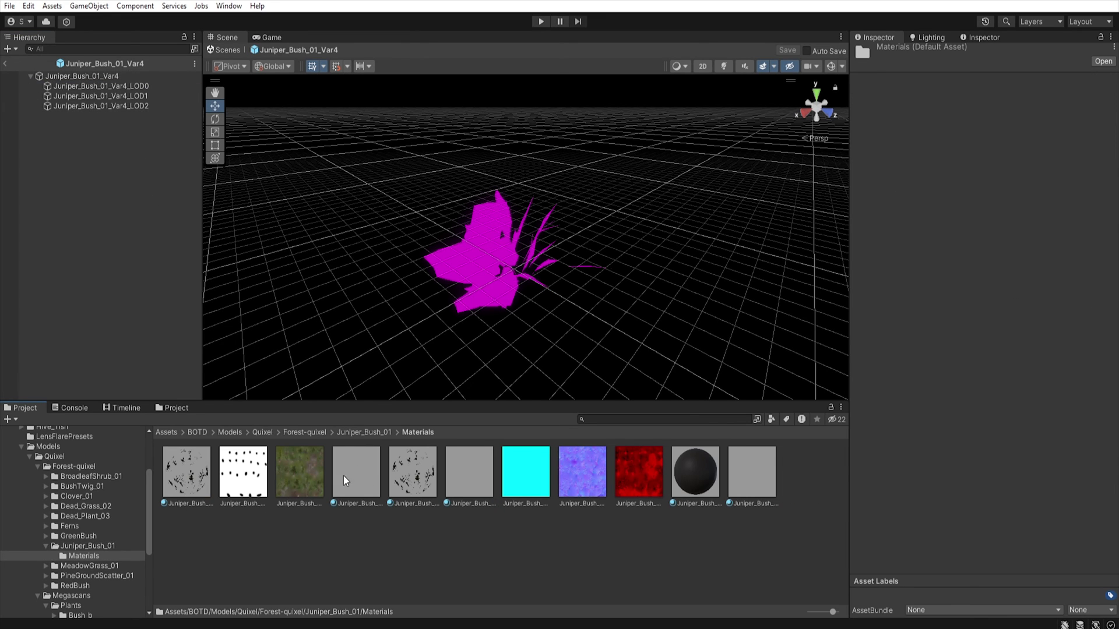
left_click_drag(351, 471, 493, 264)
left_click(117, 95)
left_click_drag(359, 477, 470, 267)
left_click(135, 105)
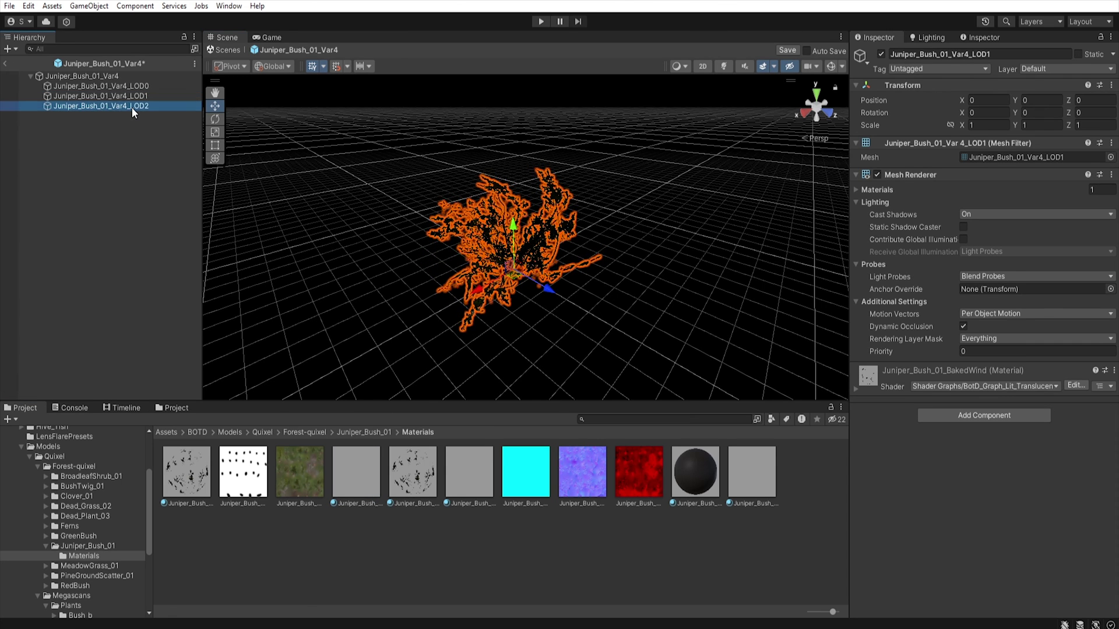
left_click_drag(340, 465, 477, 268)
left_click(6, 63)
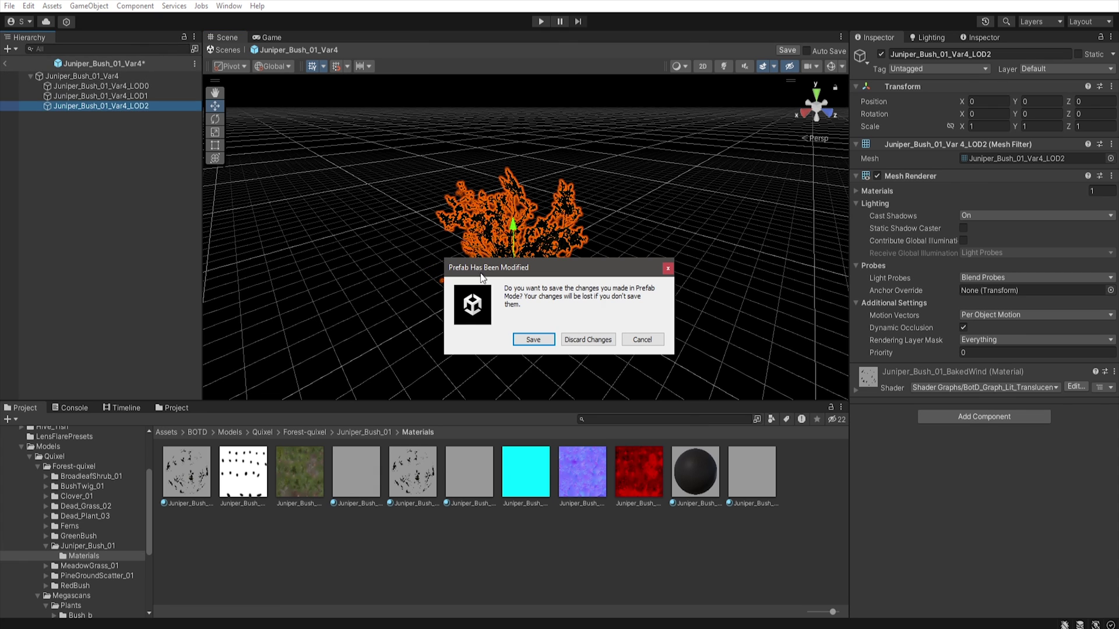
left_click(533, 339)
Assign BakedWind to the Juniper_Bush_01_Var5 LOD2 mesh and save that prefab
left_click(101, 546)
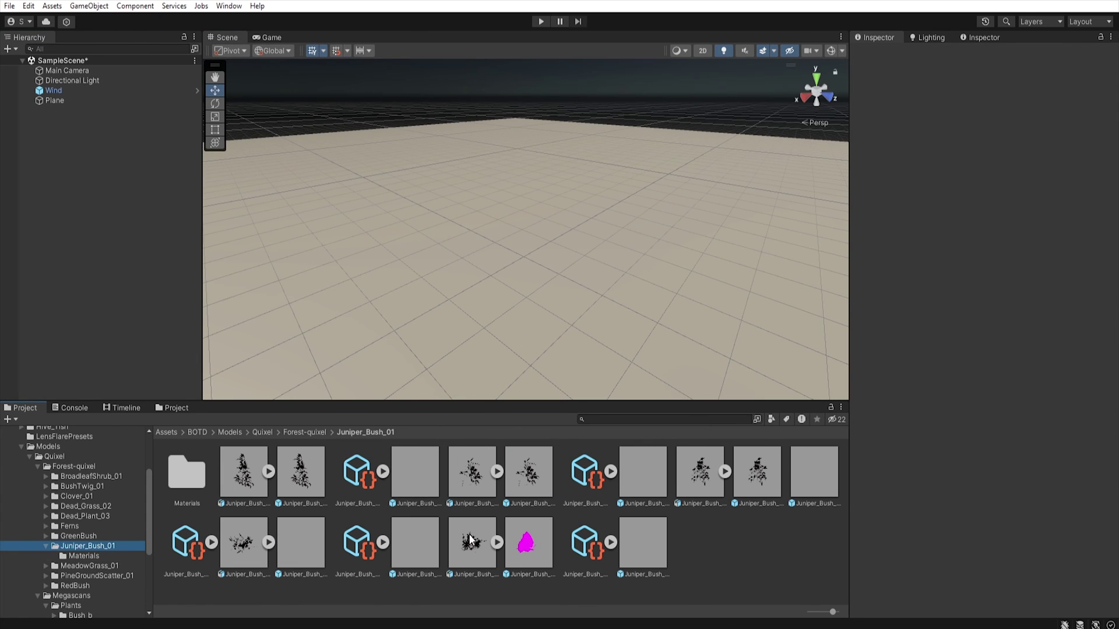
double_click(524, 536)
left_click(100, 86)
double_click(183, 467)
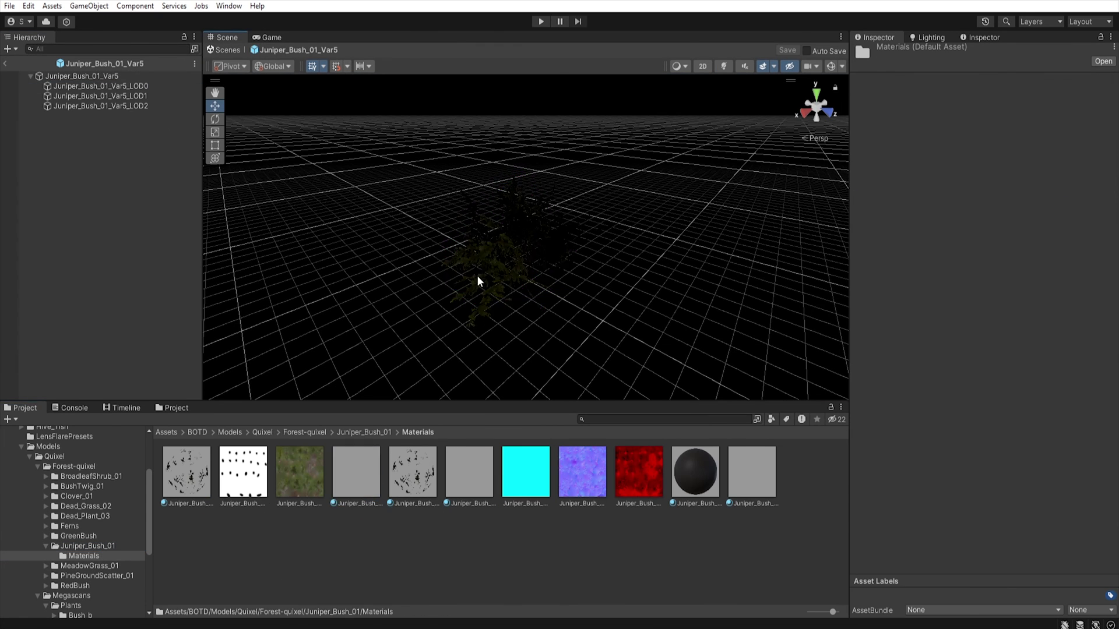
left_click(100, 105)
left_click_drag(397, 474, 126, 105)
left_click(5, 63)
left_click(532, 338)
left_click(102, 545)
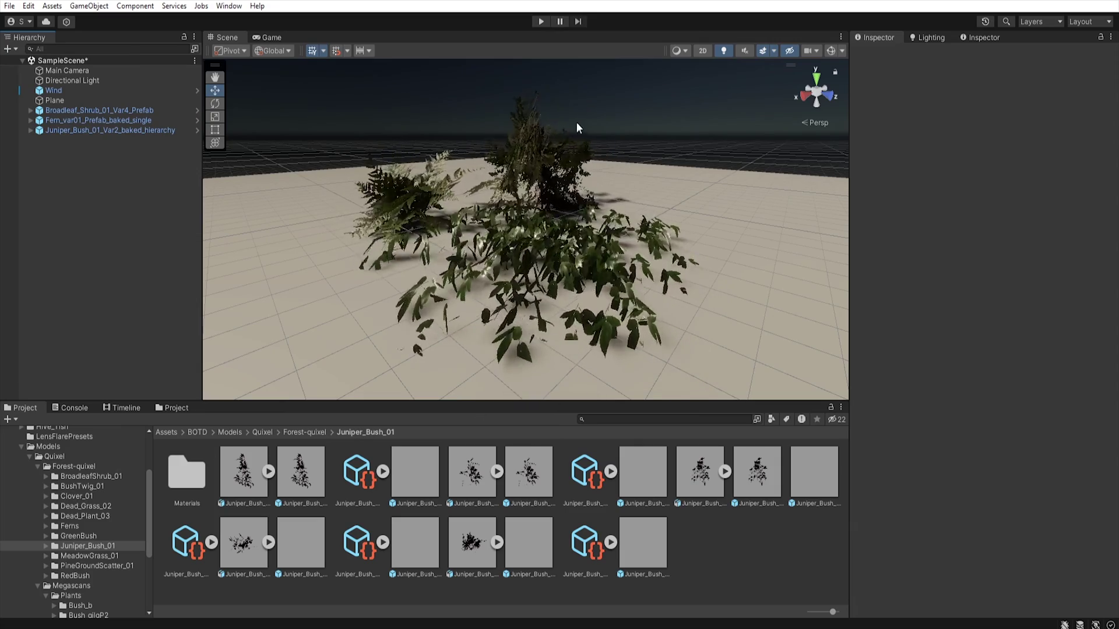
Set the Wind object's Wind Global Strength Scale to 0.08
left_click(111, 92)
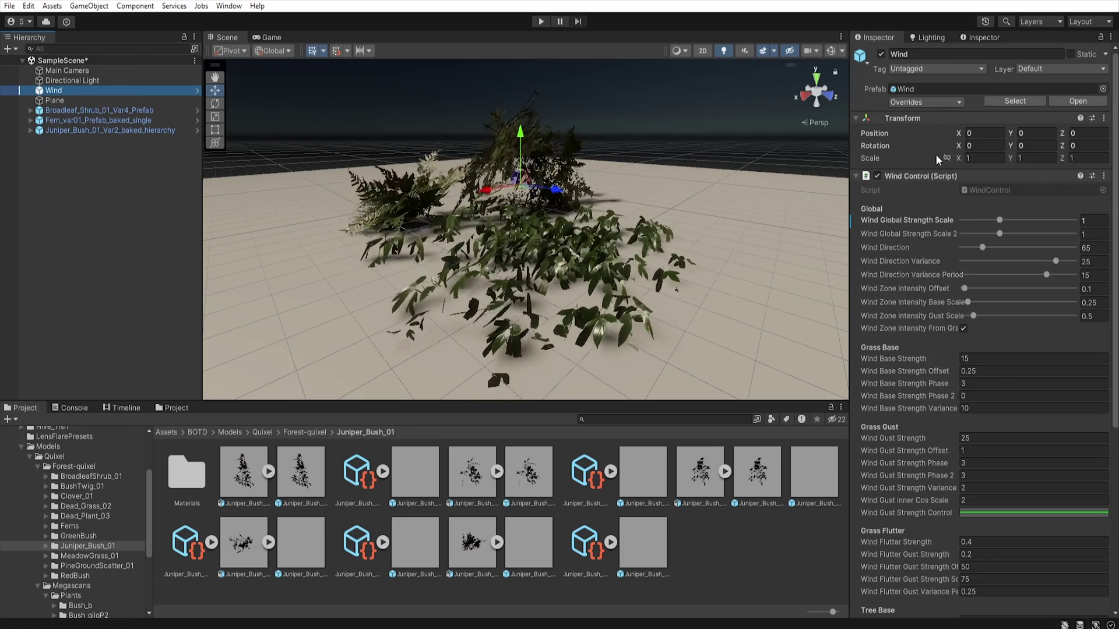
left_click_drag(978, 221, 966, 224)
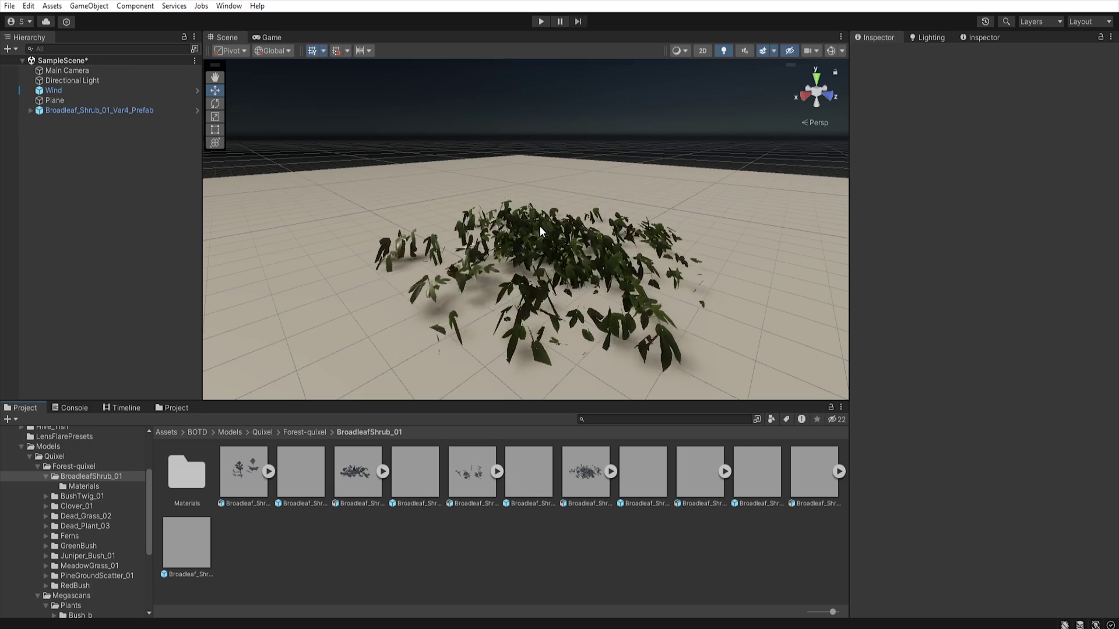
Set Wind Elasticity Lvl B on Broadleaf_Shrub_01_Large_mat to 0.014
left_click(102, 486)
left_click(527, 472)
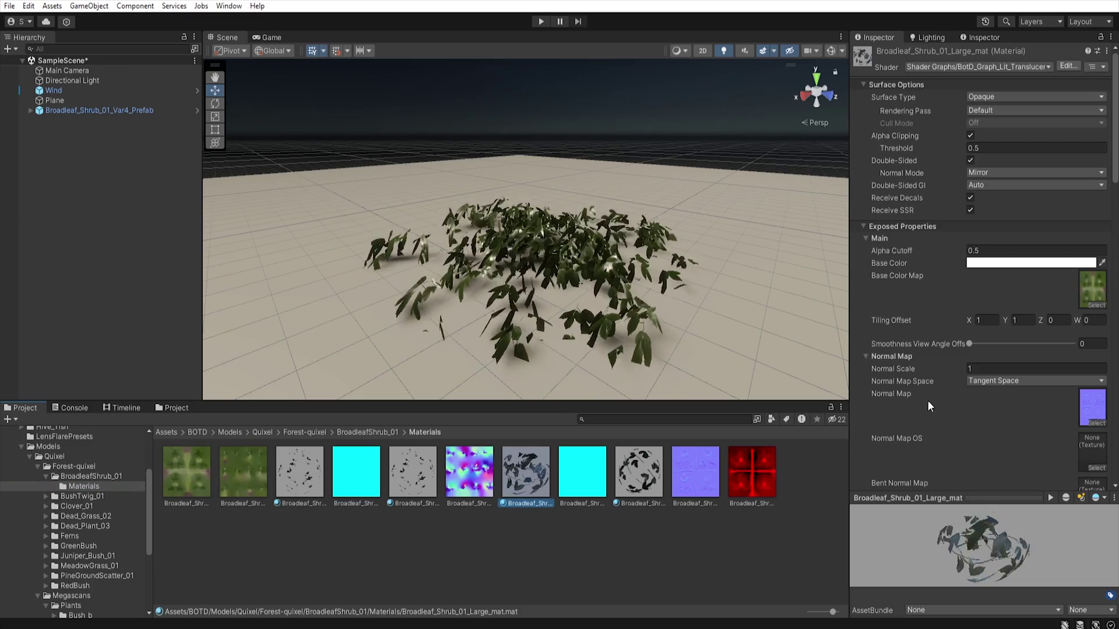
left_click_drag(1113, 120, 1109, 376)
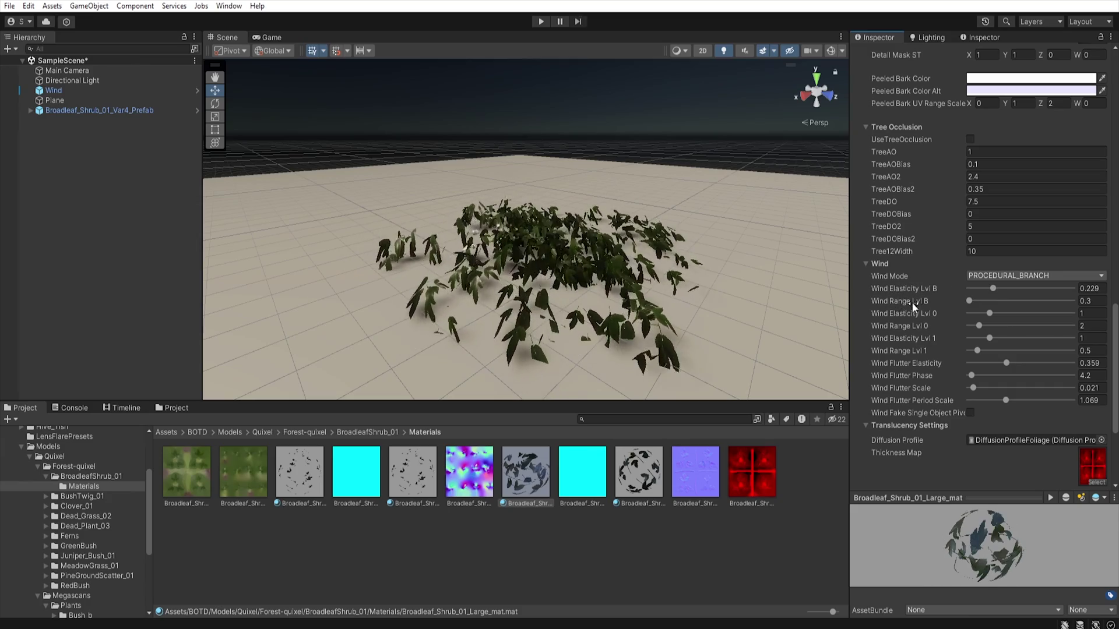
left_click_drag(998, 287, 974, 288)
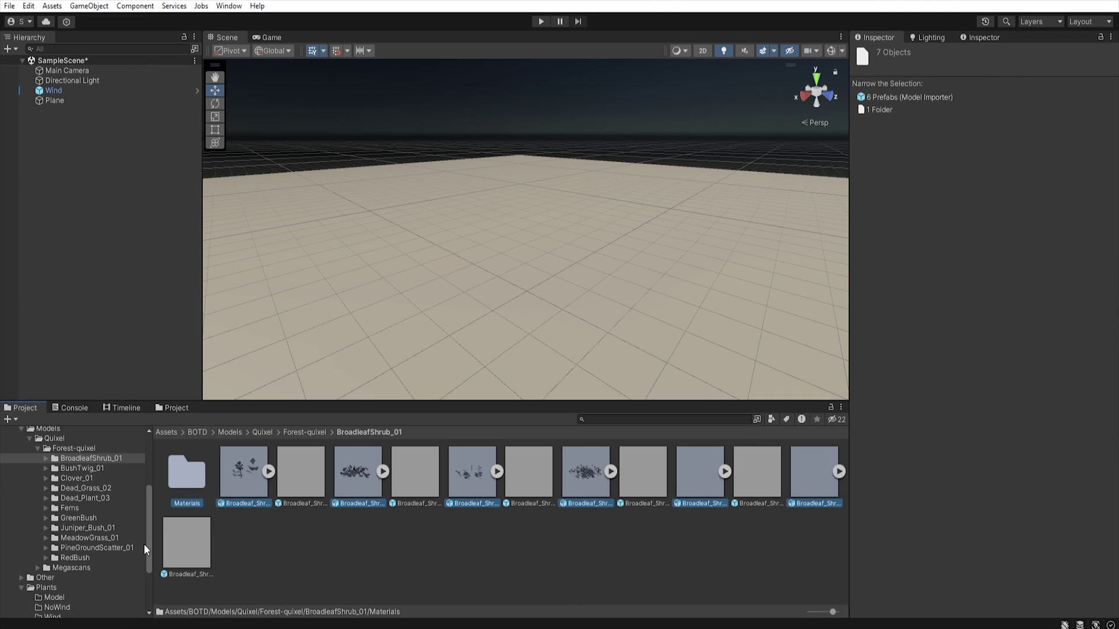
Move the Broadleaf assets into Plants/Model and the six Broadleaf prefabs into Plants/Wind
left_click_drag(51, 596, 51, 596)
key("ctrl+a")
left_click_drag(299, 472, 79, 566)
Move the BushTwig_01 assets into Plants and its two Bush_Twig prefabs into Plants/Wind
left_click(107, 517)
key("ctrl+a")
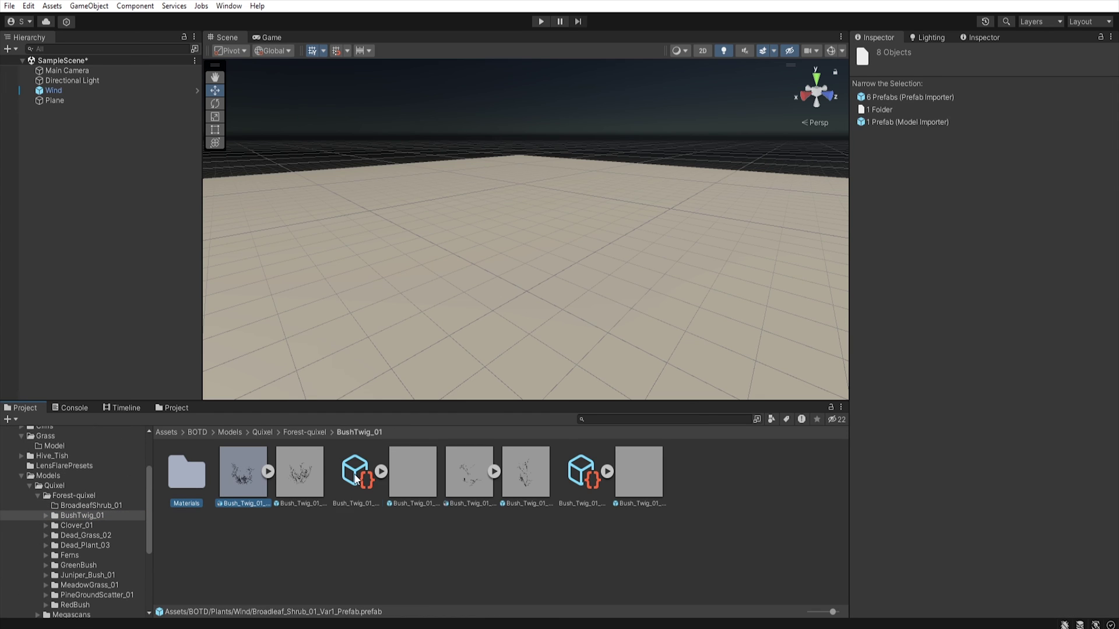
left_click(577, 496, "ctrl")
left_click_drag(198, 490, 77, 516)
left_click(247, 473)
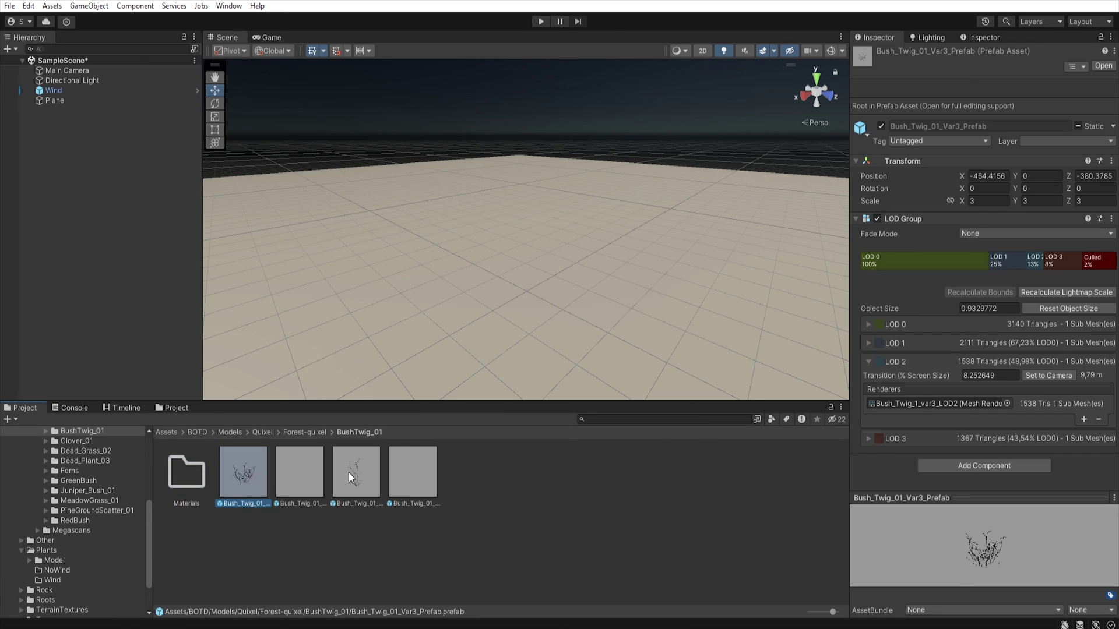
left_click(348, 473, "ctrl")
left_click_drag(220, 502, 52, 580)
Move the Clover_01 Materials folder and Clover variants, including Clover_01_Var4, into Grass
left_click(77, 441)
scroll(151, 522, "up", 4)
left_click(187, 473)
left_click(243, 472, "ctrl")
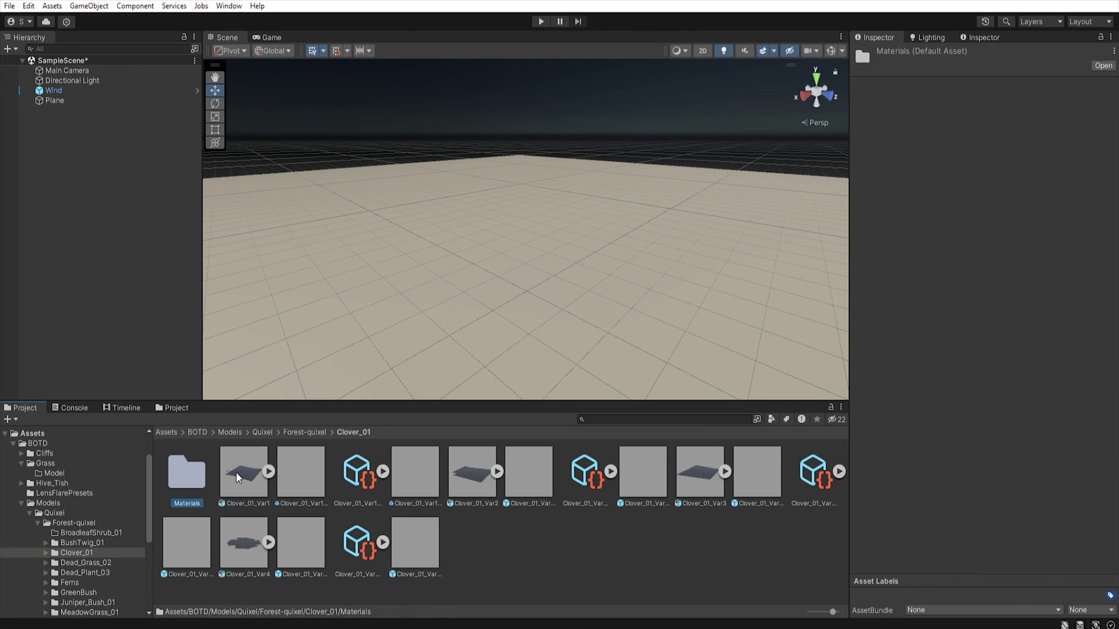
left_click(357, 472, "ctrl")
left_click(472, 473, "ctrl")
left_click(585, 472, "ctrl")
left_click(813, 472, "ctrl")
left_click(339, 572, "ctrl")
left_click(240, 541, "ctrl")
scroll(239, 536, "down", 5, "ctrl")
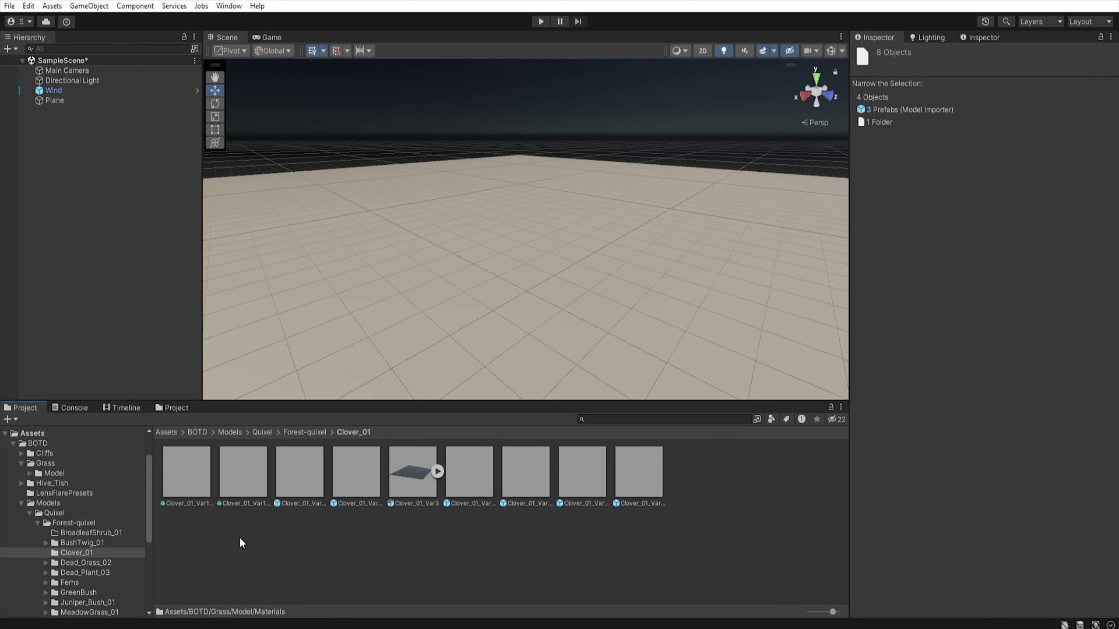
left_click_drag(198, 484, 52, 473)
Create two new folders named Wind and NoWind inside Grass
left_click(45, 463)
right_click(236, 498)
mouse_move(257, 160)
left_click(492, 5)
type("Wind")
key("Return")
right_click(273, 460)
mouse_move(303, 123)
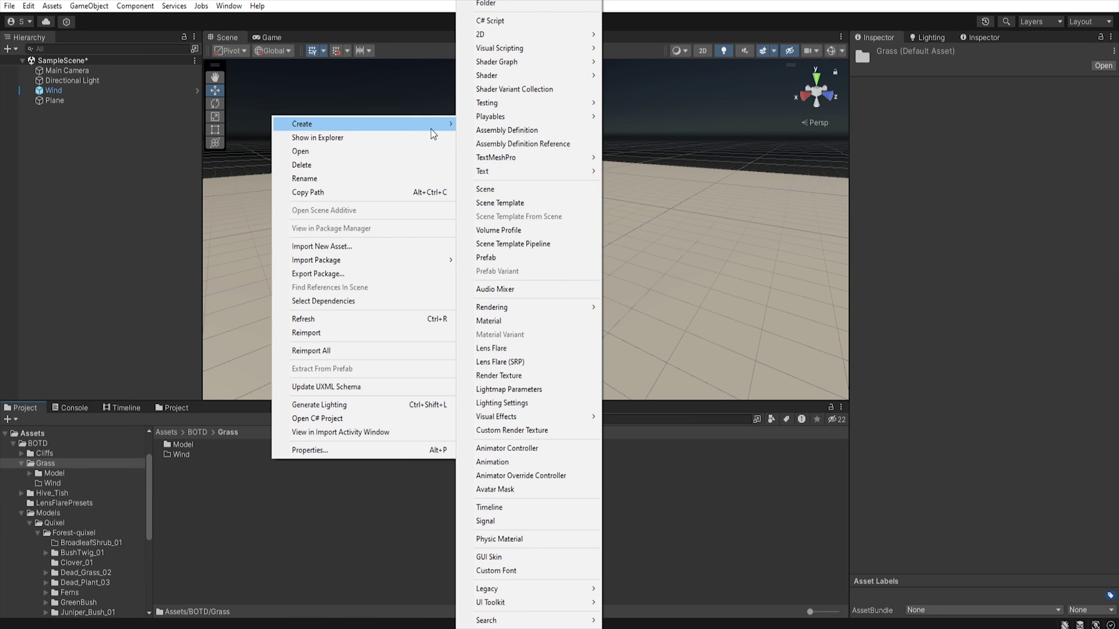
left_click(541, 5)
type("NoWind")
key("Return")
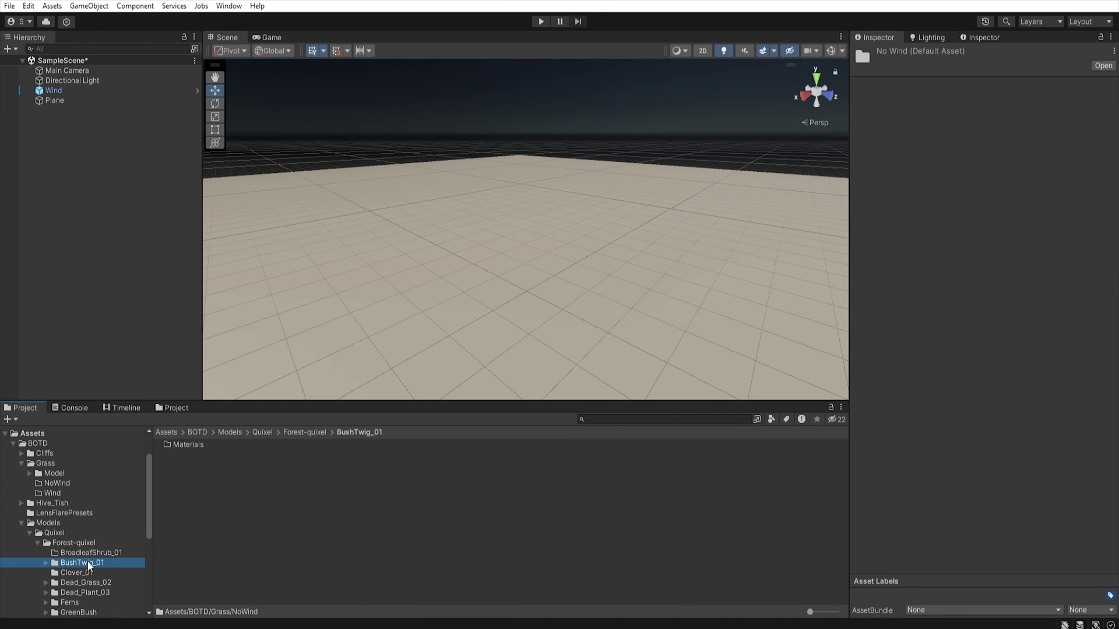
Select the Clover Var prefabs inside the Clover_01 folder
left_click(87, 572)
left_click(233, 445)
left_click(233, 465, "ctrl")
left_click(232, 484, "ctrl")
left_click(232, 505, "ctrl")
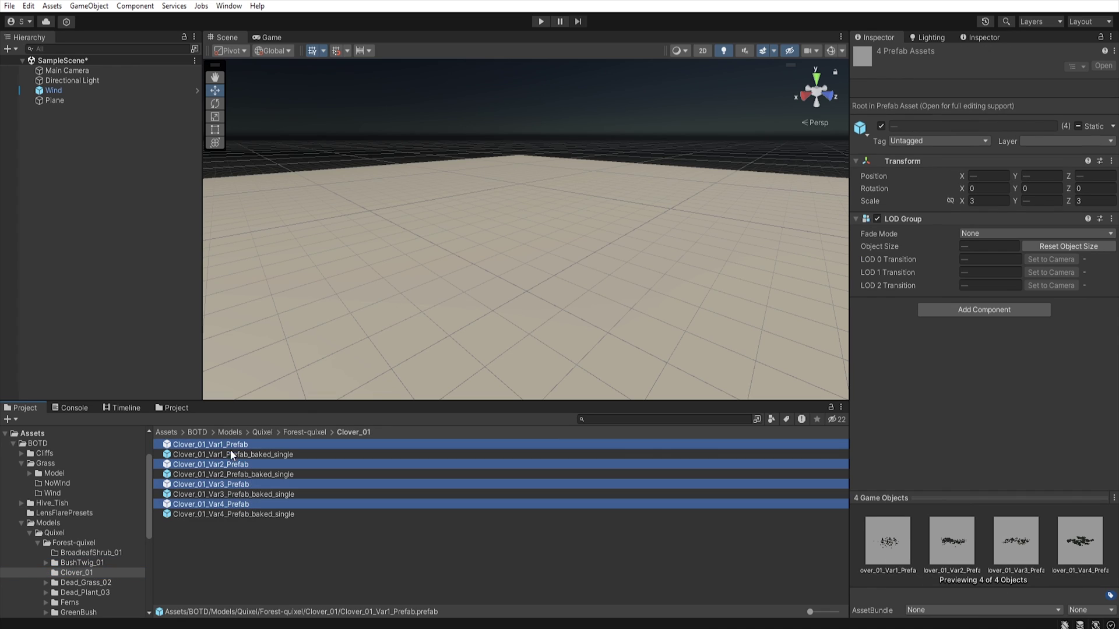
left_click(258, 477)
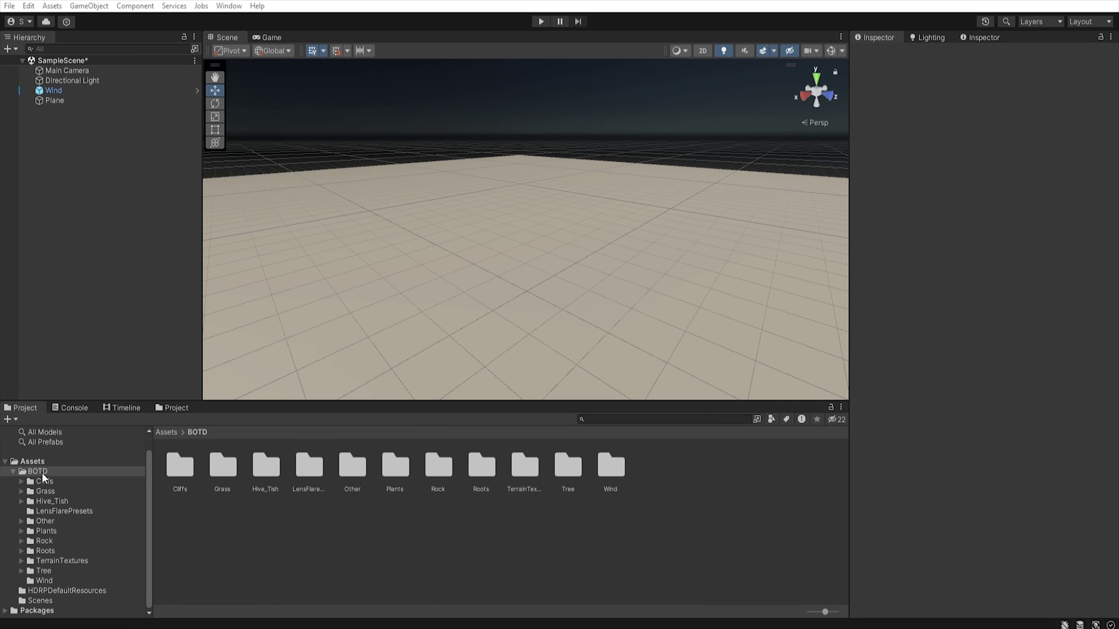
Export the BOTD folder as a package, collapsing its tree with Include dependencies checked
right_click(43, 472)
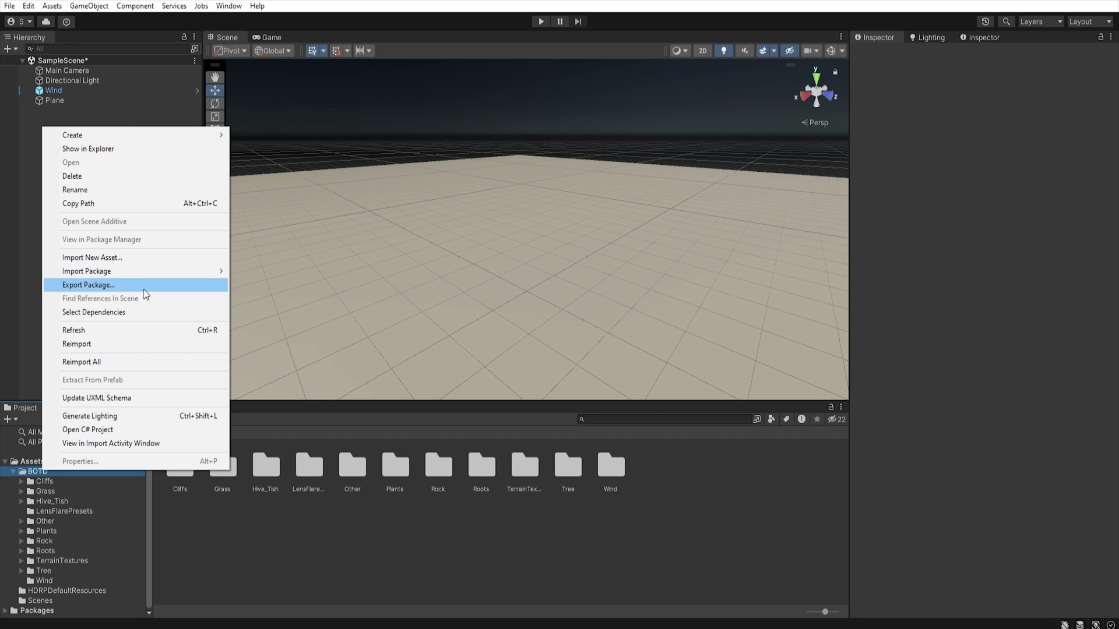
left_click(143, 289)
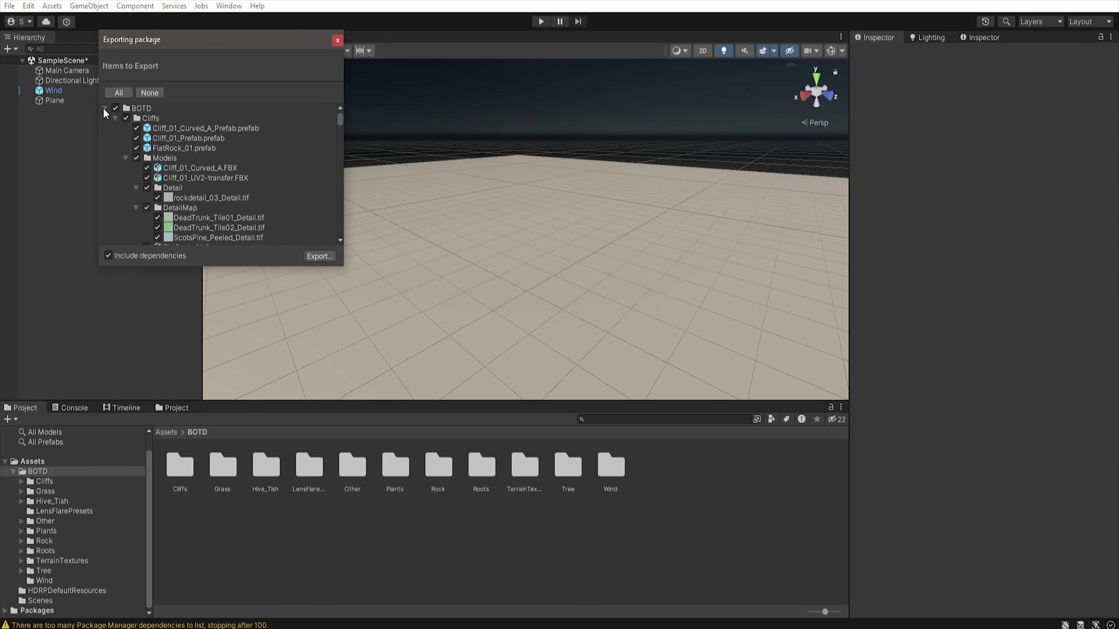
left_click(104, 109)
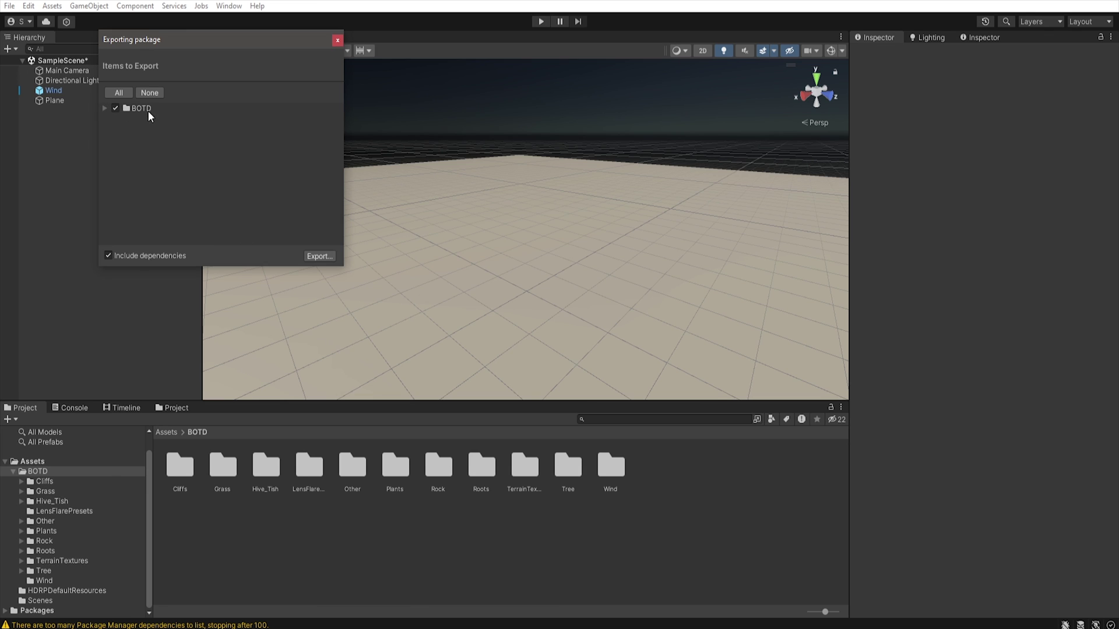